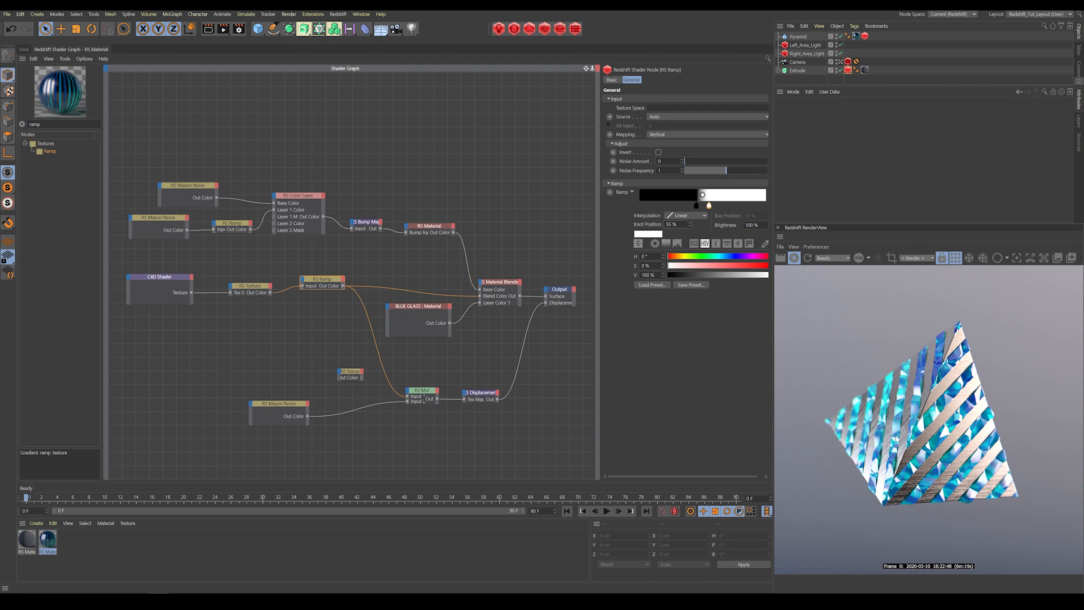
- Connect the metal RS Material directly to the Output's surface, bypassing the Material Blender, and disconnect the displacement from the Output
click(955, 258)
click(467, 262)
drag(454, 232, 497, 303)
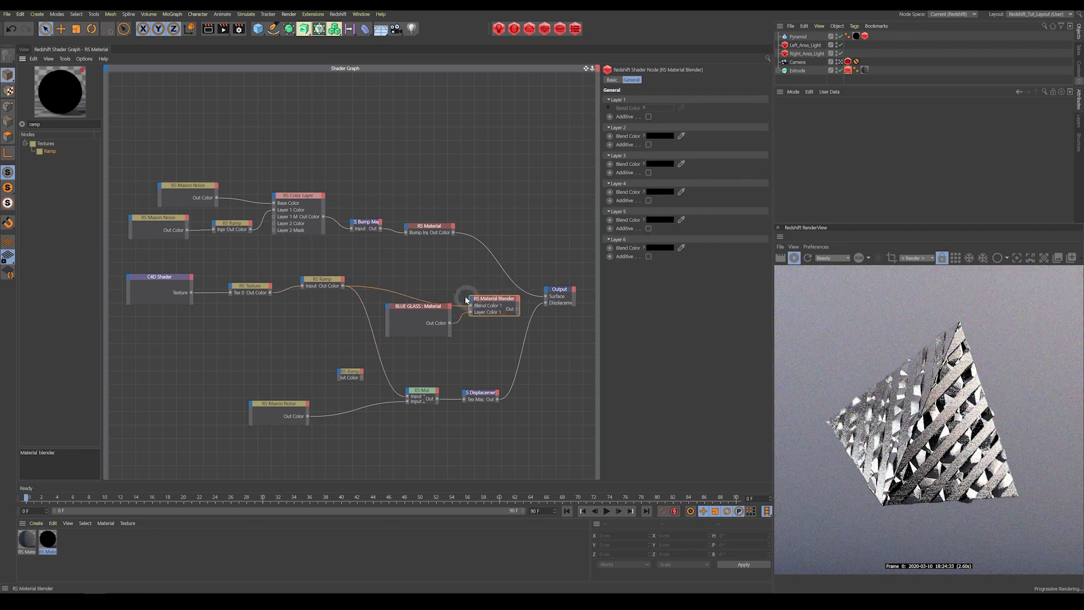
click(524, 338)
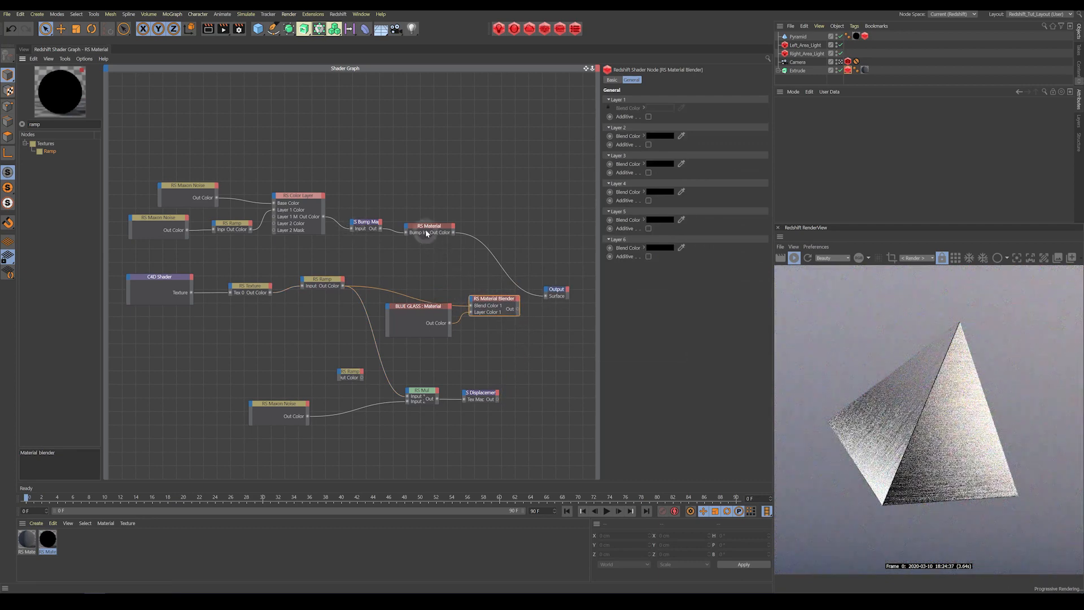
- Spread out the RS Material, Bump Map and Color Layer nodes in the upper branch of the shader graph
drag(426, 229, 467, 230)
drag(365, 222, 397, 224)
drag(311, 207, 339, 217)
click(574, 385)
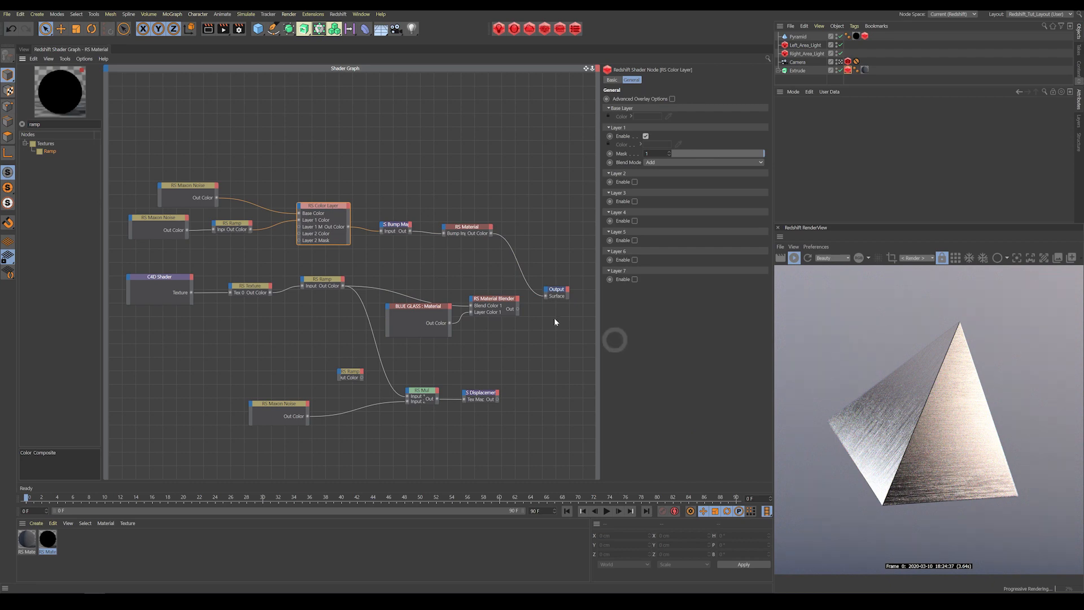
drag(465, 230, 474, 226)
mouse_move(399, 226)
mouse_down()
mouse_move(406, 243)
mouse_move(403, 227)
mouse_up()
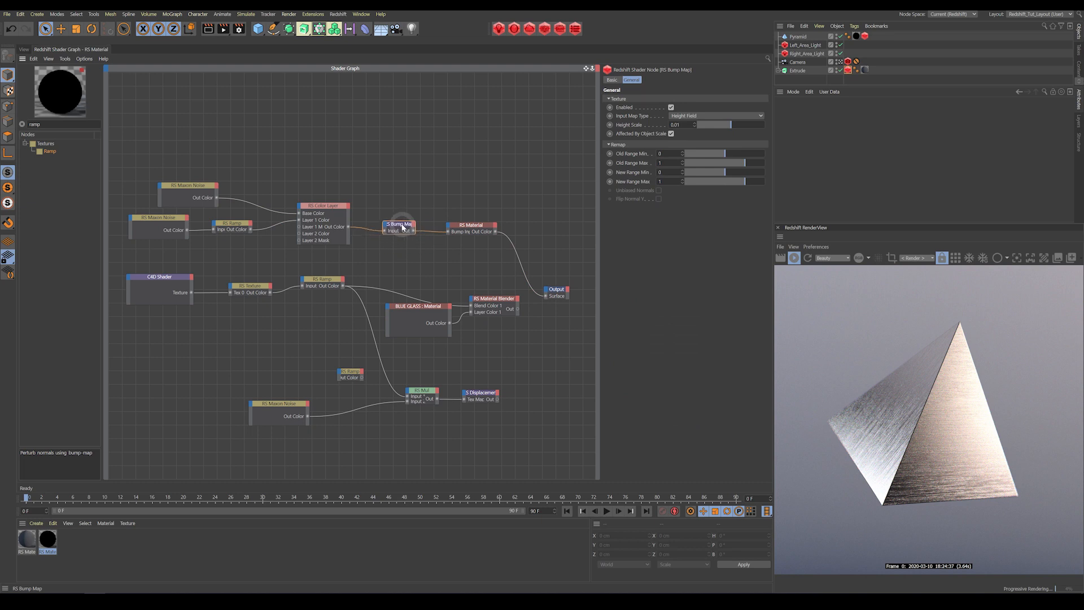
- Examine the two upper Maxon Noise nodes and the RS Material's Iron preset, base properties and other setting pages
drag(131, 153, 201, 246)
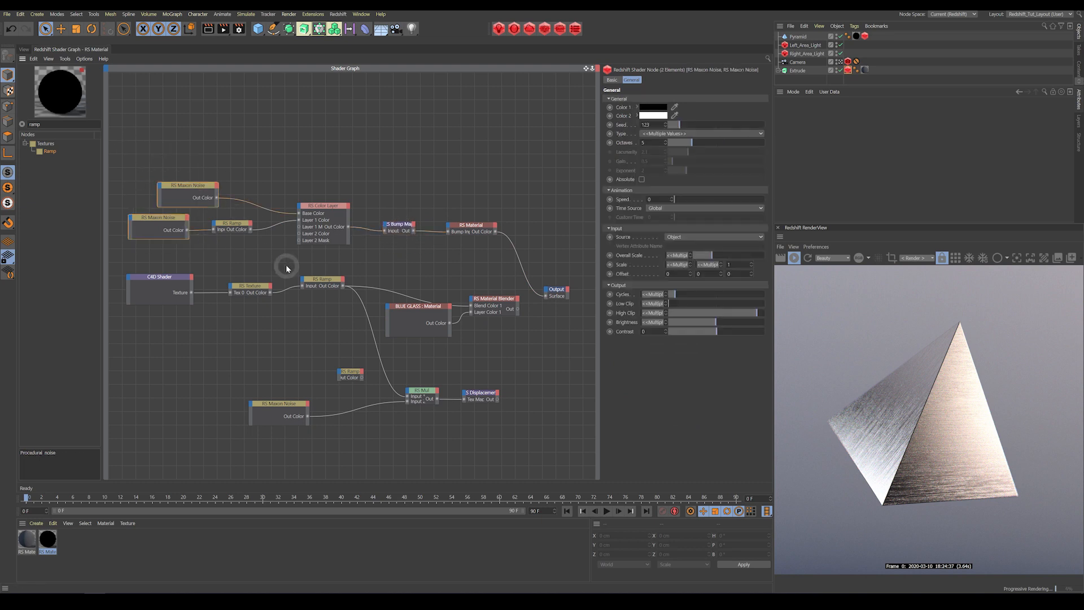
click(472, 229)
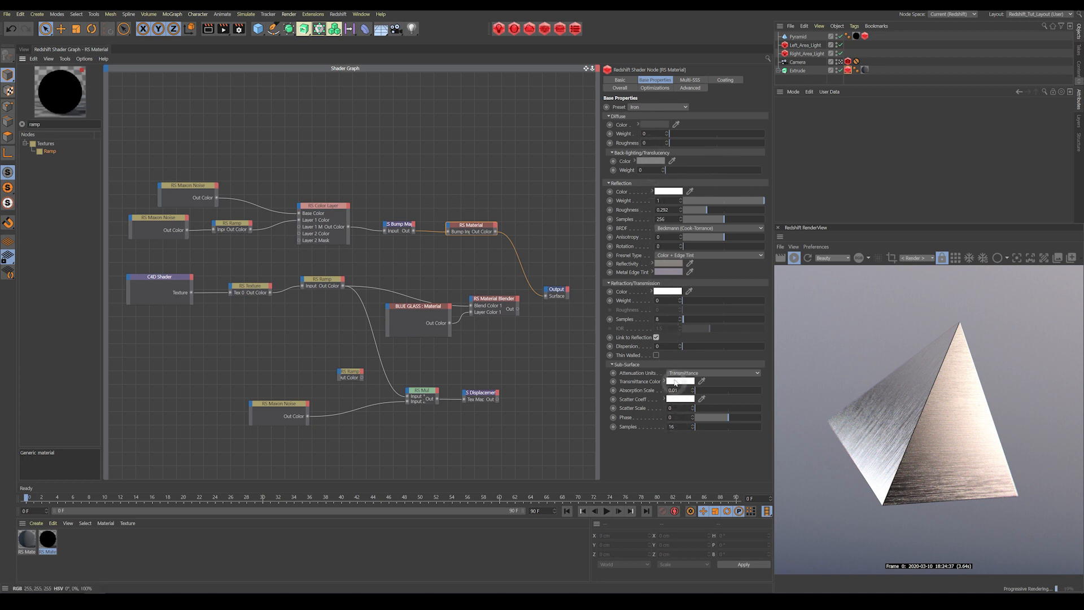
click(658, 107)
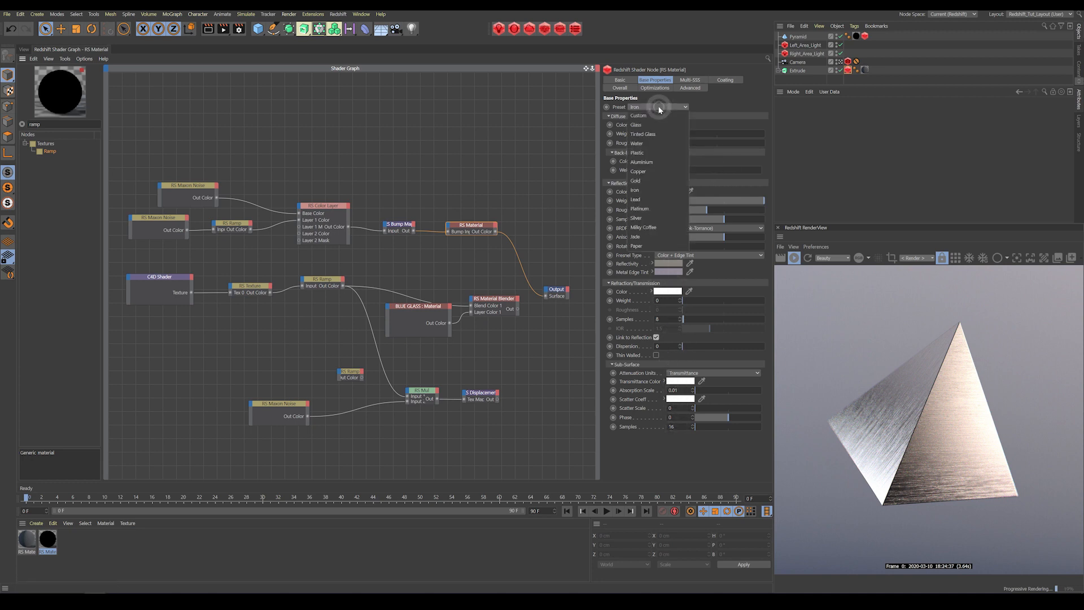
click(643, 193)
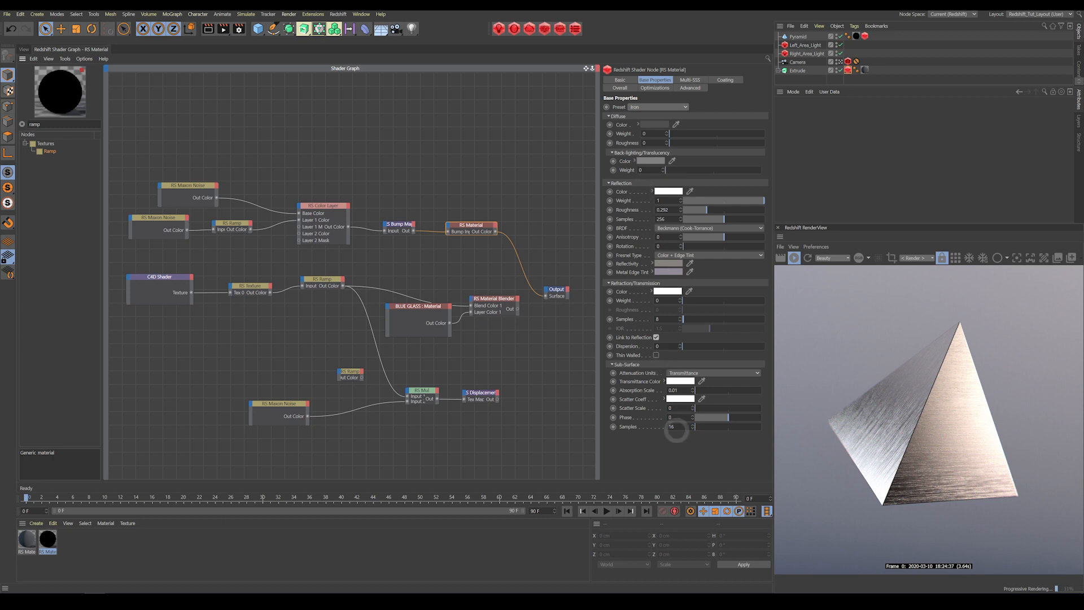
click(689, 82)
click(725, 80)
click(619, 87)
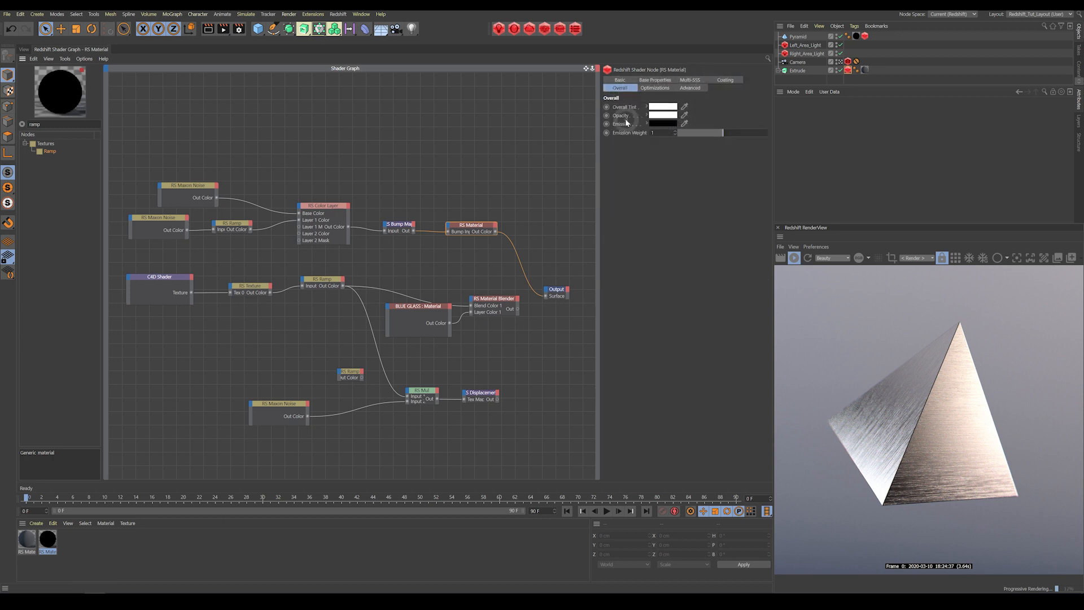
click(655, 88)
click(655, 80)
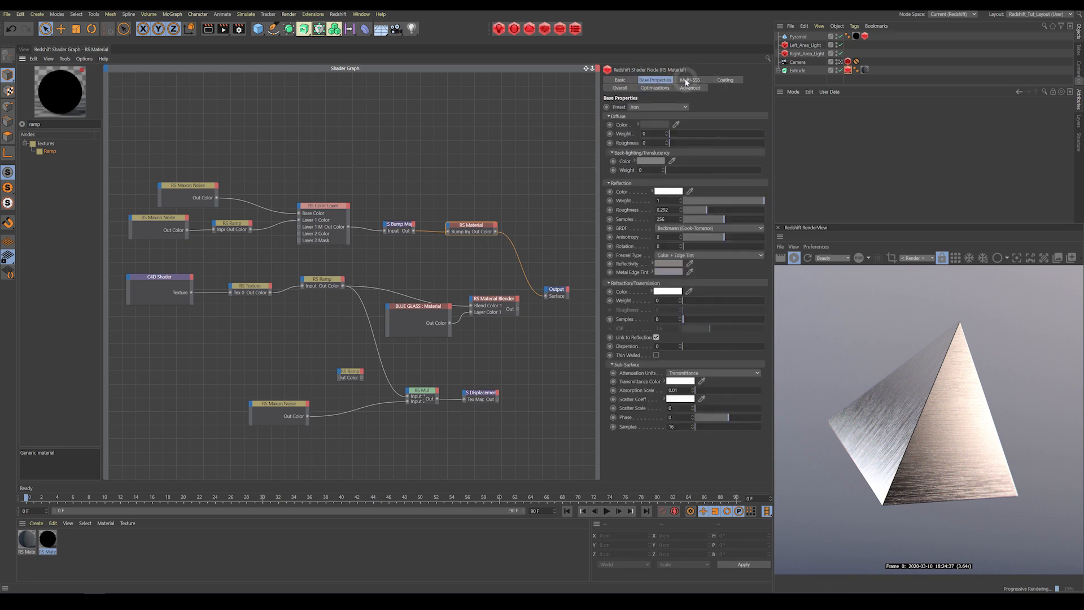
click(621, 80)
click(655, 80)
- Rearrange the upper branch nodes and connect the topmost Maxon Noise to the Output's surface to preview it on the pyramid
drag(477, 228, 480, 228)
drag(399, 227, 417, 253)
drag(324, 210, 300, 207)
drag(217, 199, 545, 296)
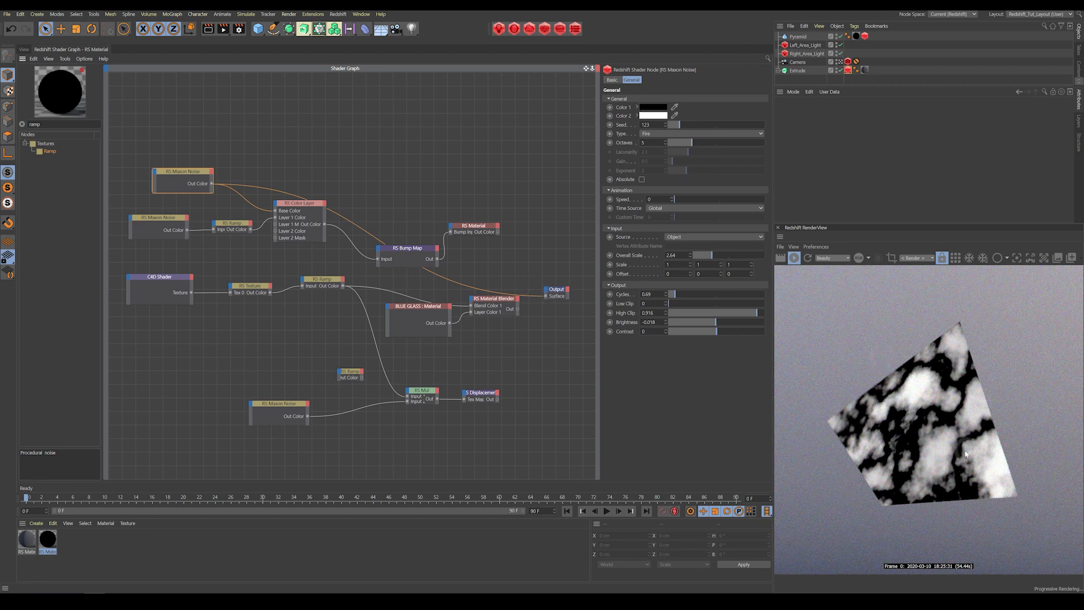
drag(190, 171, 175, 146)
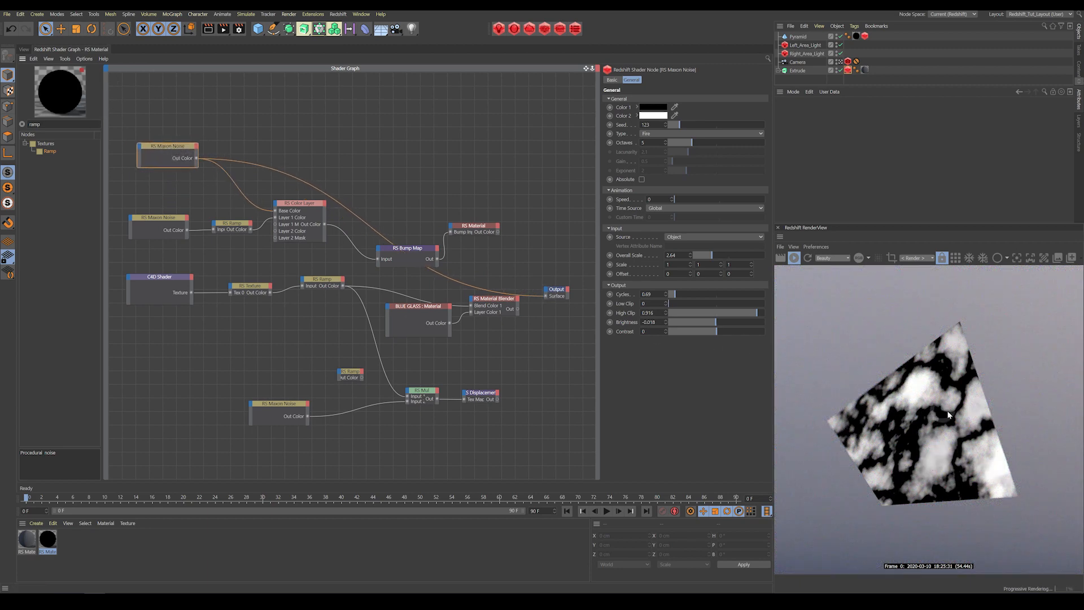
- Connect the second Maxon Noise to the Output's surface to preview its streaks
drag(167, 223, 552, 279)
click(165, 217)
drag(165, 215, 170, 218)
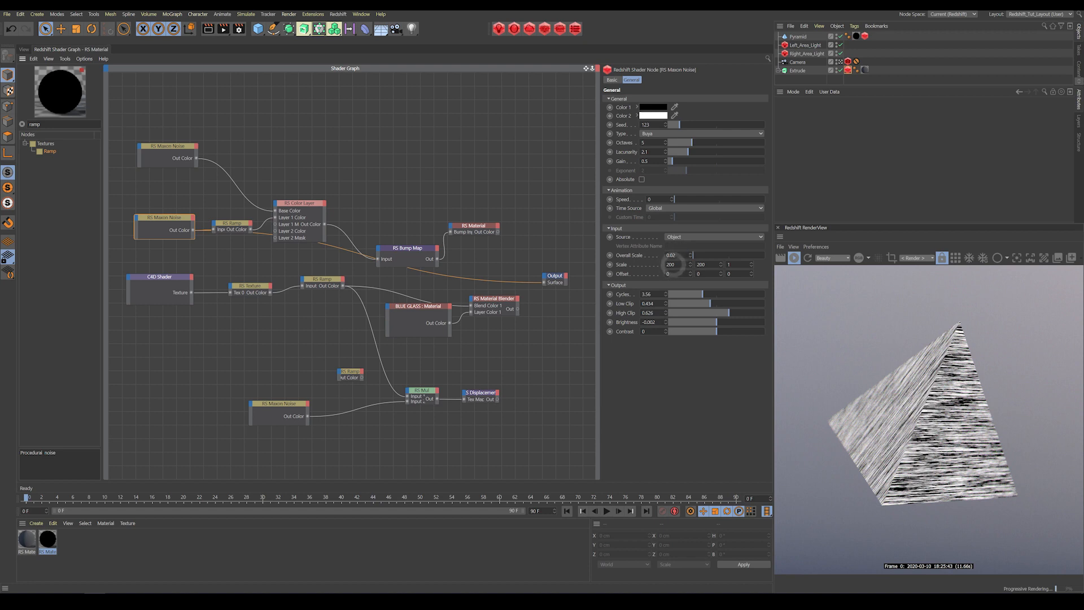
- Set the second Maxon Noise's Overall Scale to 1 and its X and Y Scale to 1
click(672, 255)
text(1)
key(Return)
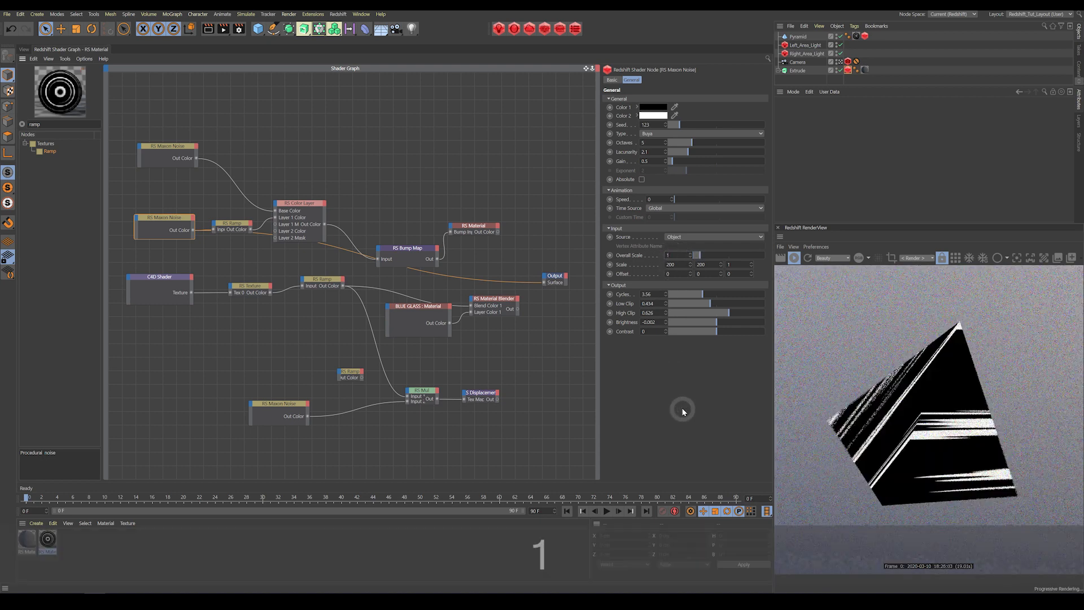
click(671, 264)
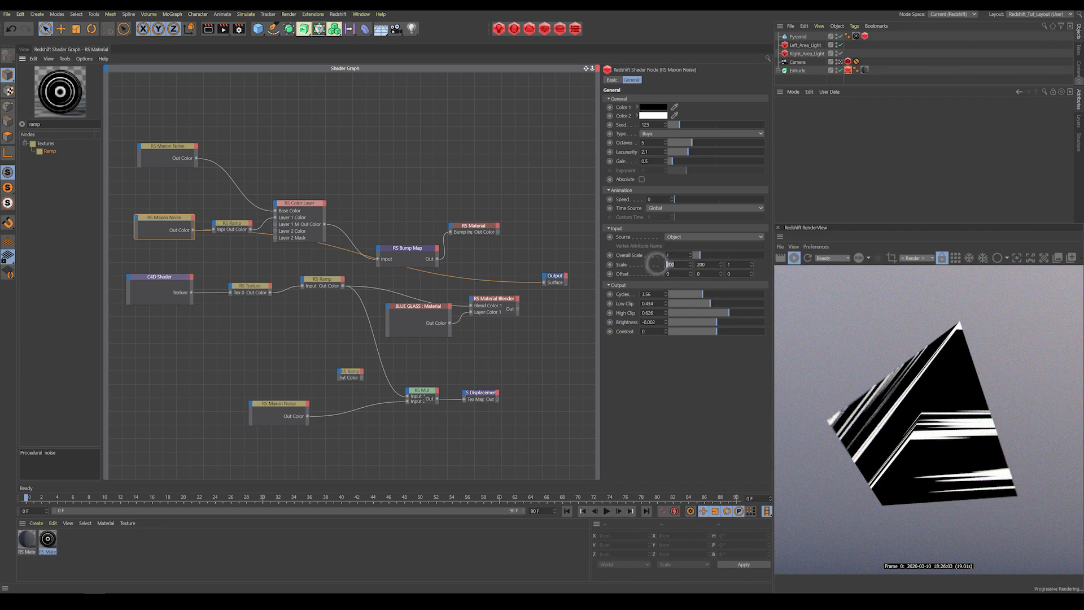
text(1)
key(Return)
click(705, 265)
text(1)
key(Return)
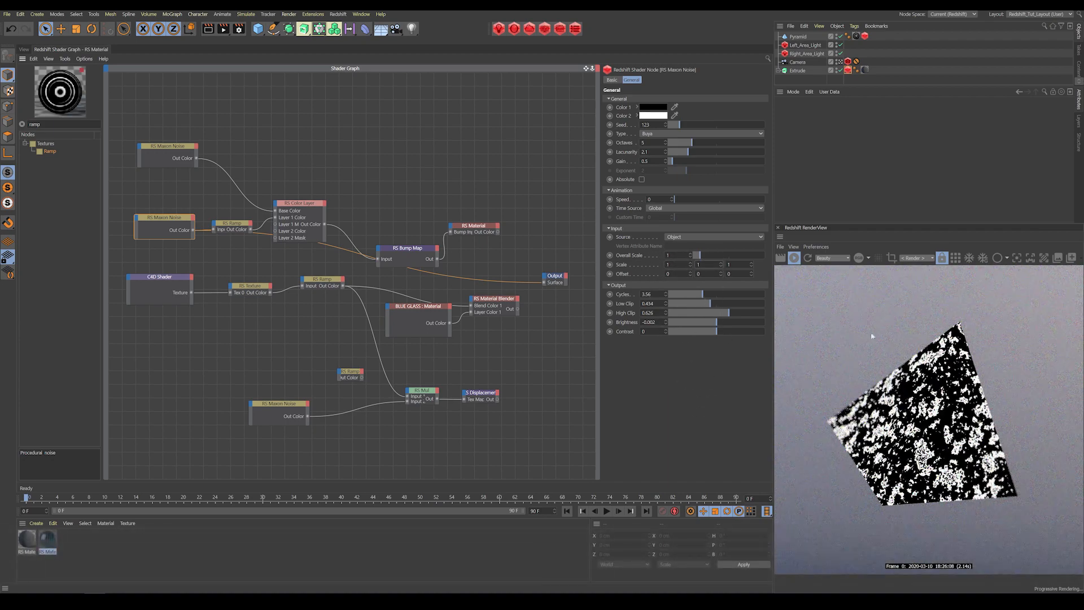
- Set the second Maxon Noise's Y Scale to 200, followed by its X Scale to 200
click(700, 264)
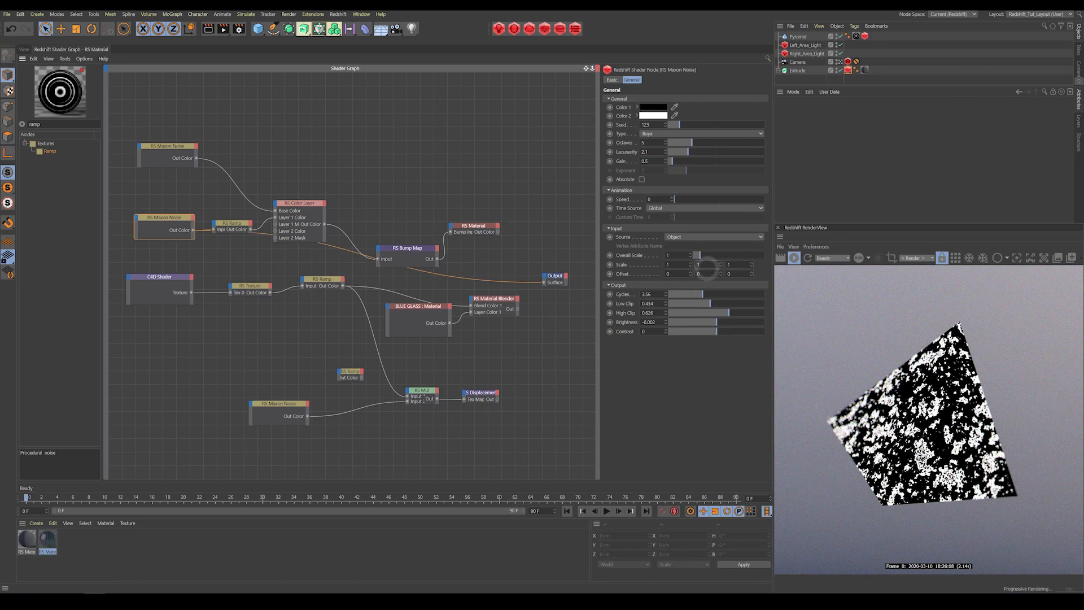
text(200)
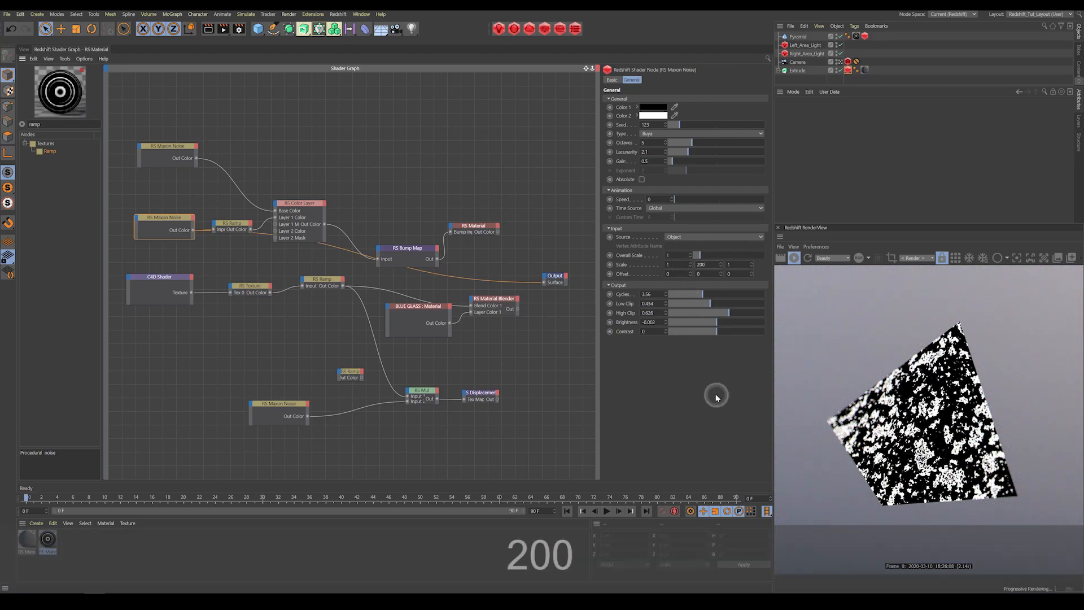
click(680, 262)
click(637, 264)
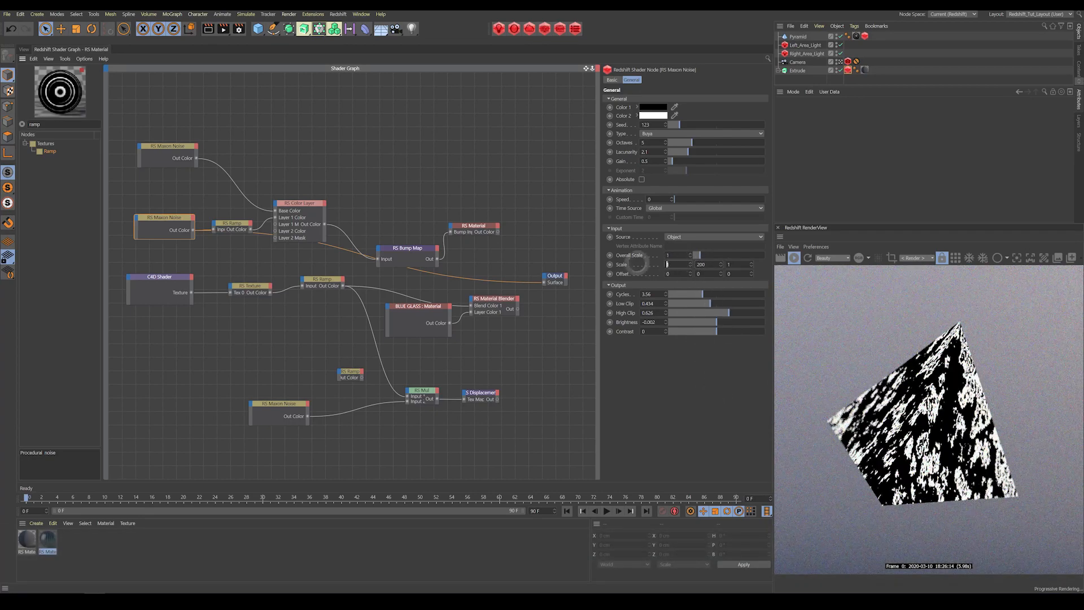
text(200)
click(694, 405)
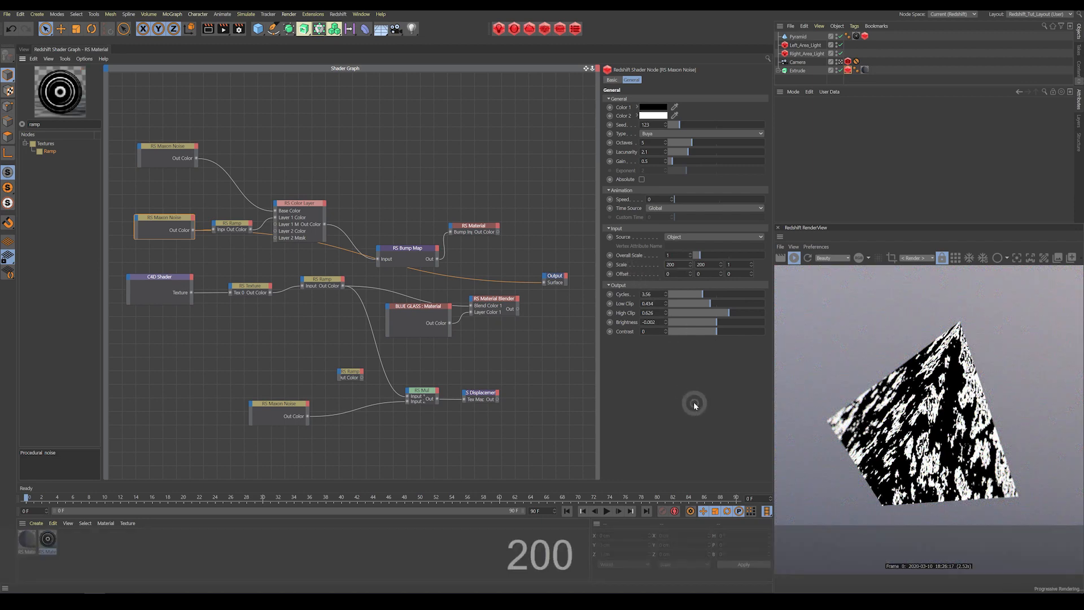
- Set the second Maxon Noise's Overall Scale to 0.02
click(677, 255)
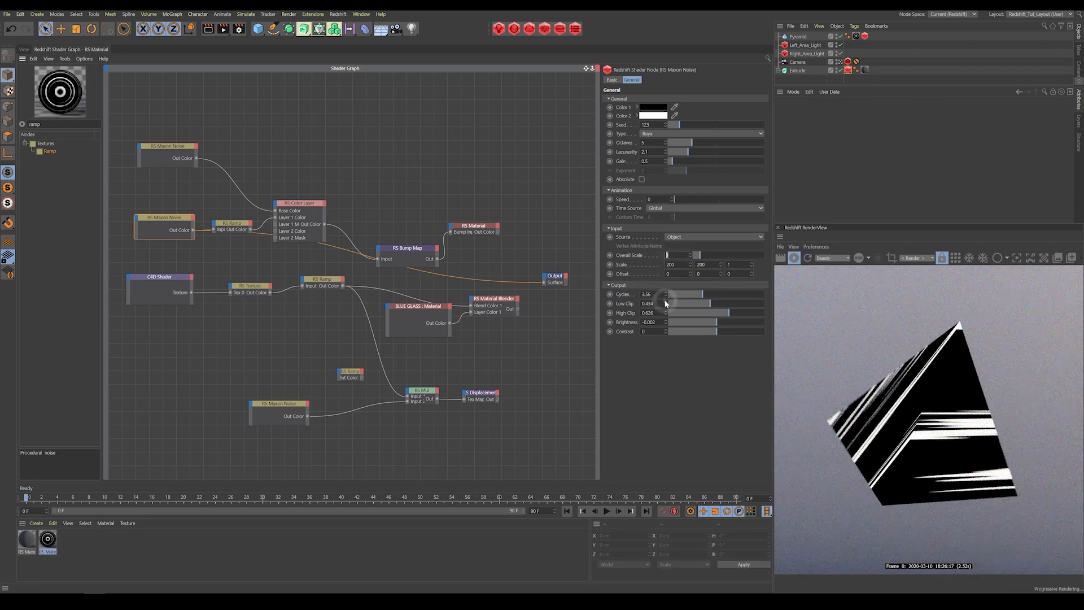
text(0.0)
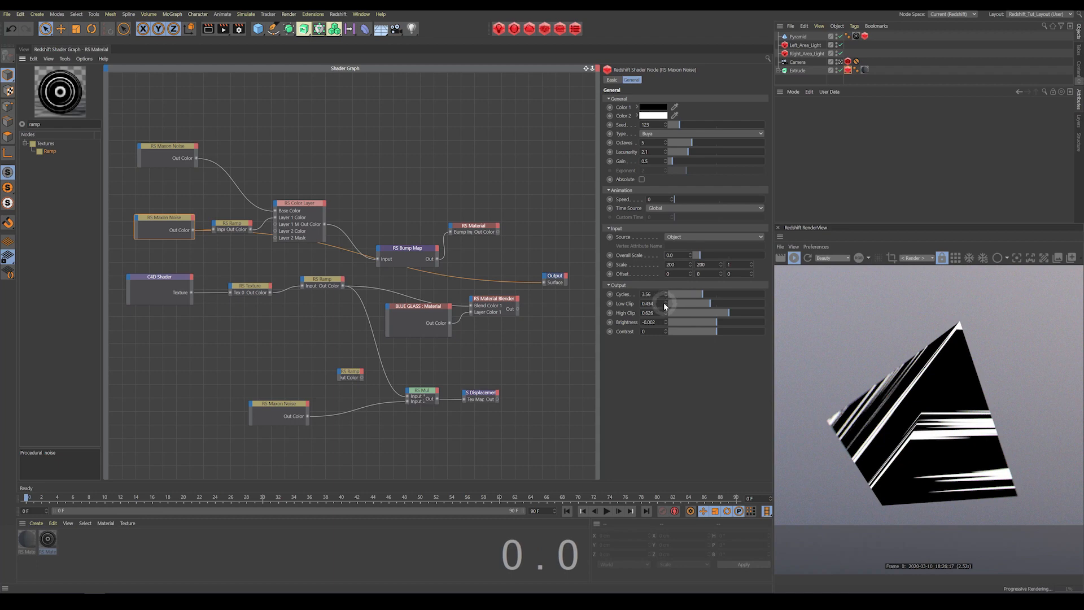
text(2)
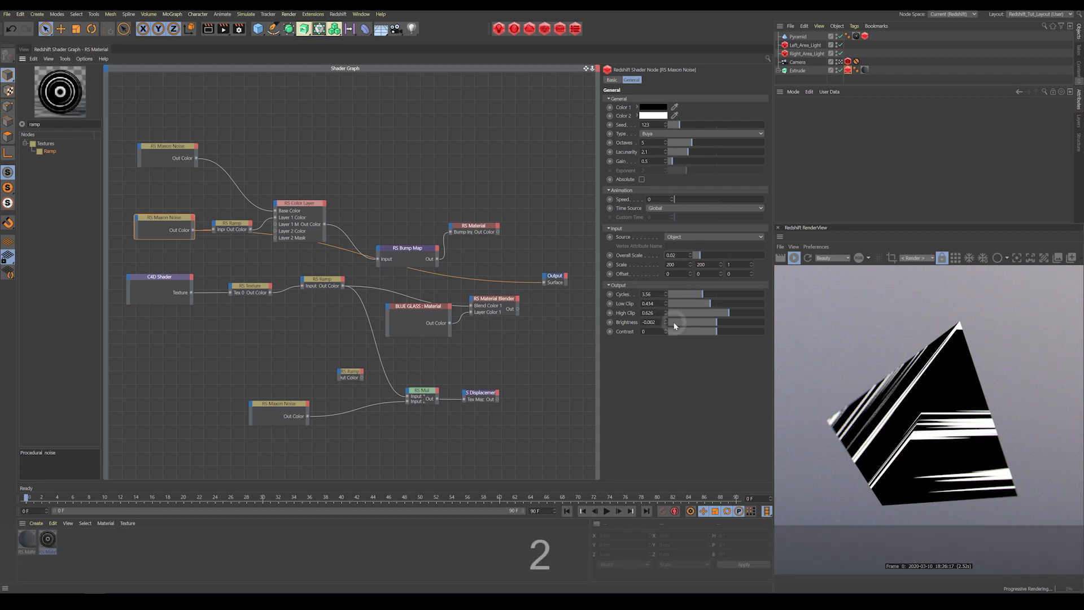
key(Return)
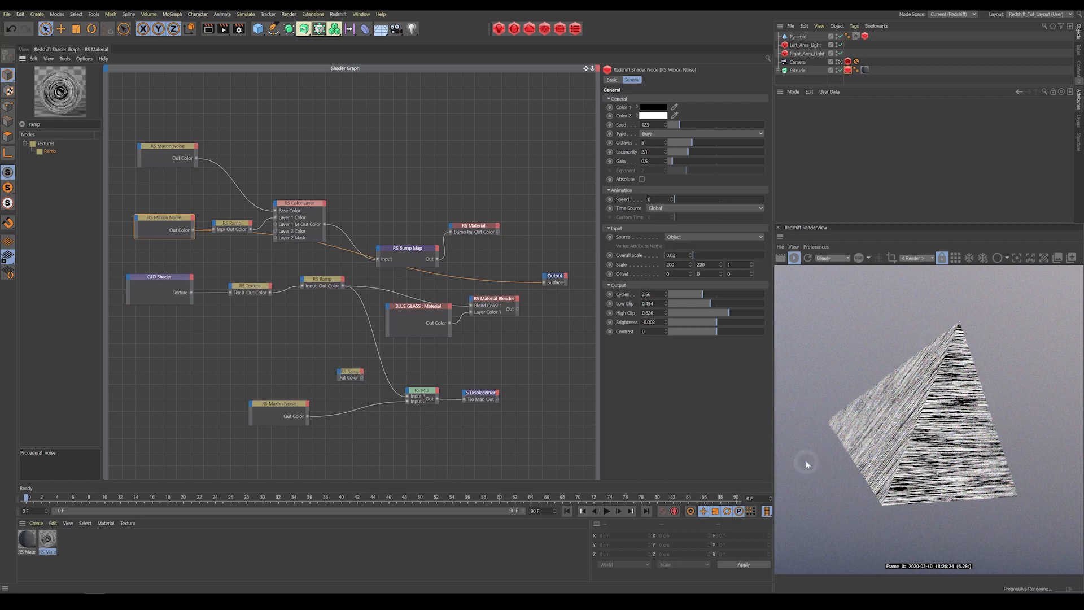
- Connect the second Maxon Noise directly to the Color Layer's Layer 1 Color and set the disconnected Ramp aside
drag(233, 226, 254, 218)
drag(174, 219, 171, 228)
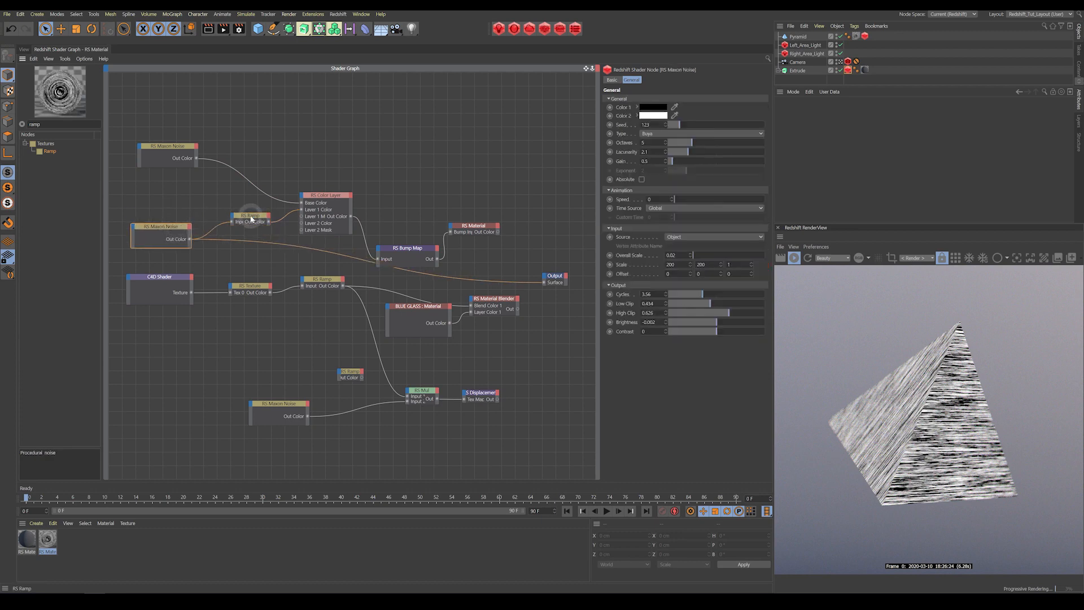
click(250, 217)
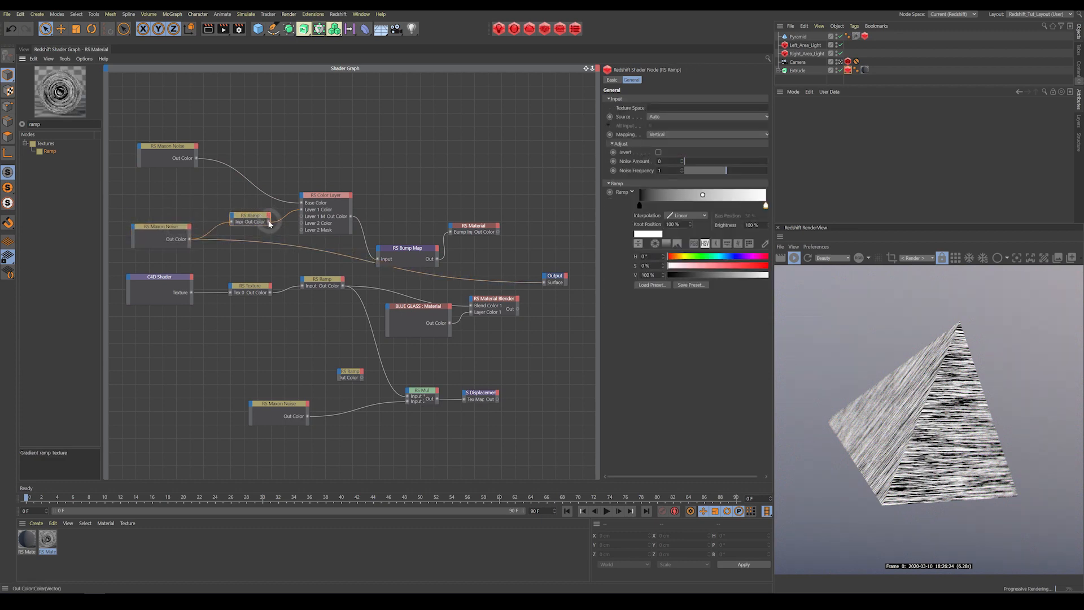
drag(190, 240, 170, 195)
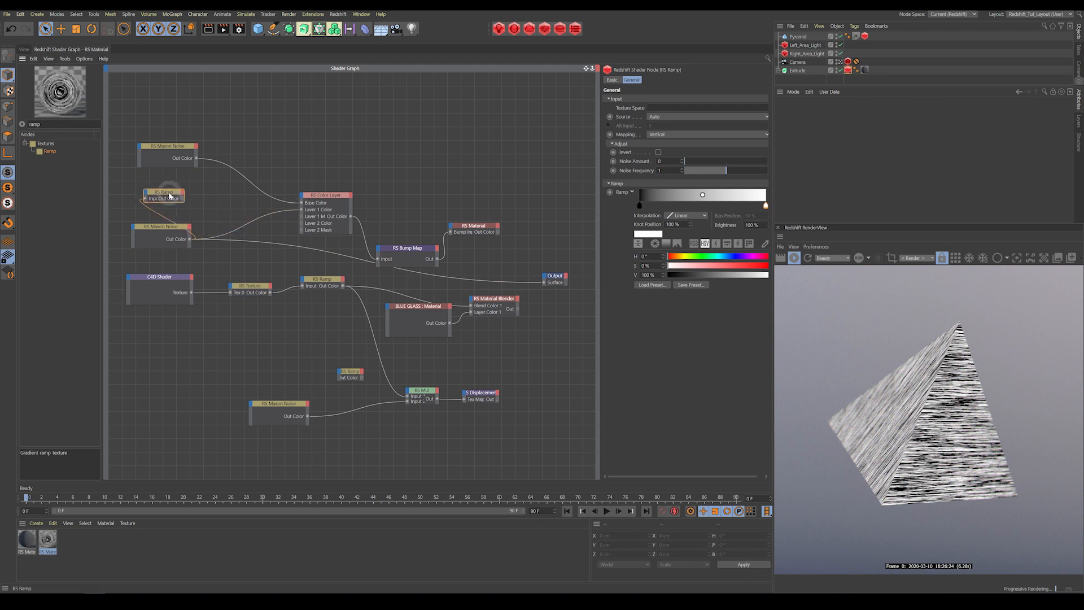
click(155, 212)
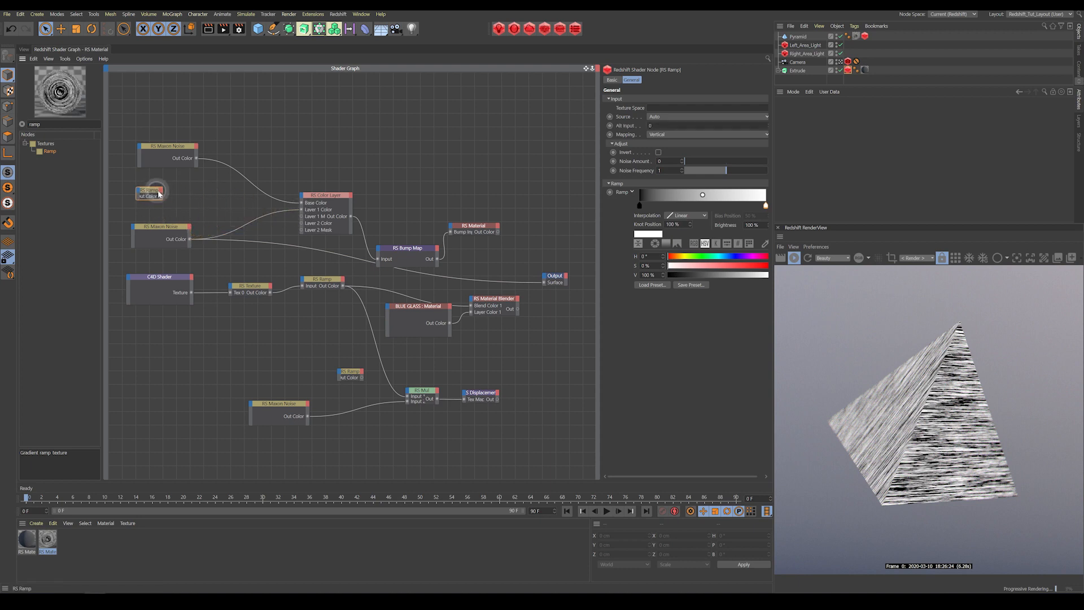
- Connect the Color Layer to the Output's surface to preview the combined noises
drag(330, 198, 543, 282)
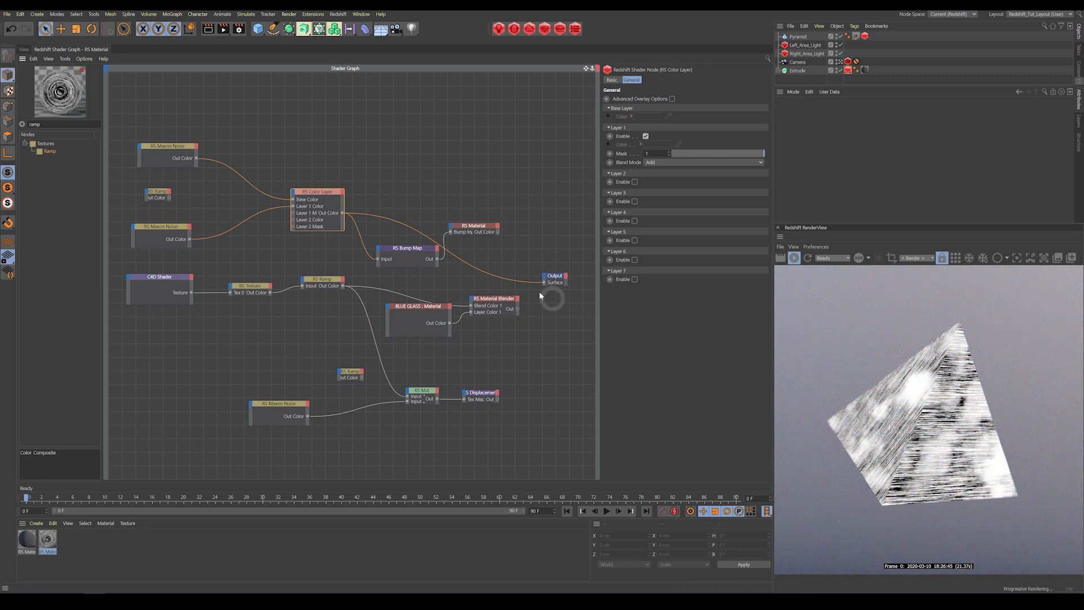
drag(320, 191, 311, 189)
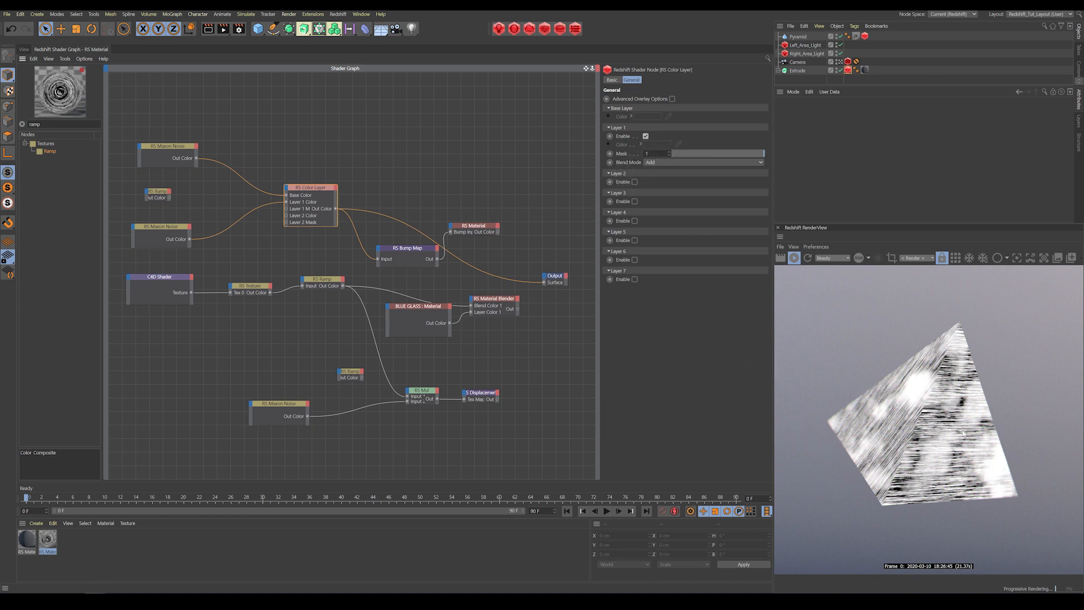
drag(405, 253, 396, 248)
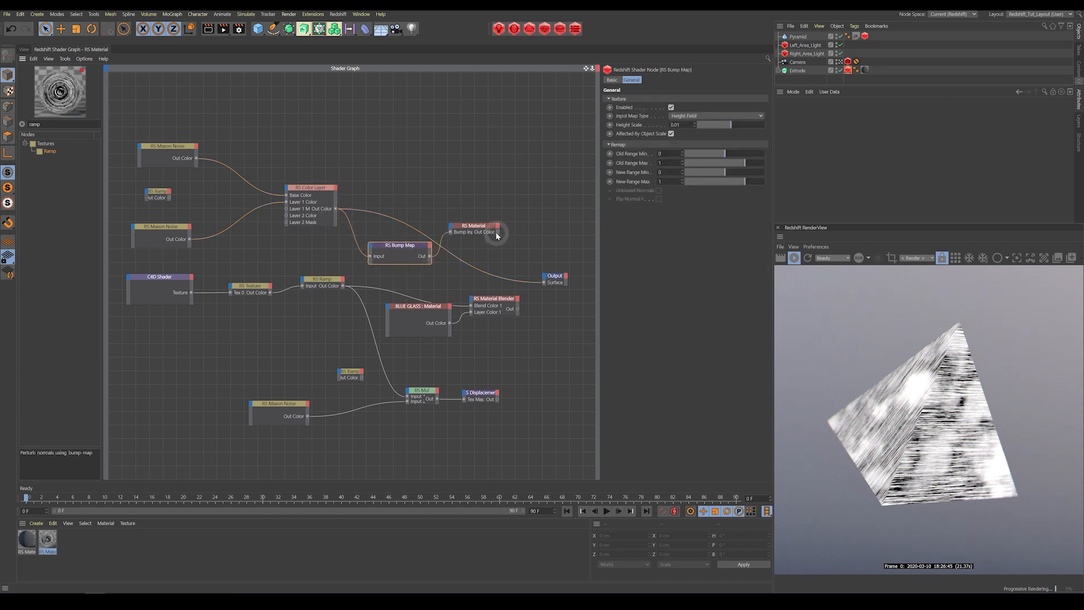
- Connect the RS Material to the Output's surface and tidy the positions of the Bump Map and RS Material nodes
drag(497, 232, 544, 282)
click(403, 253)
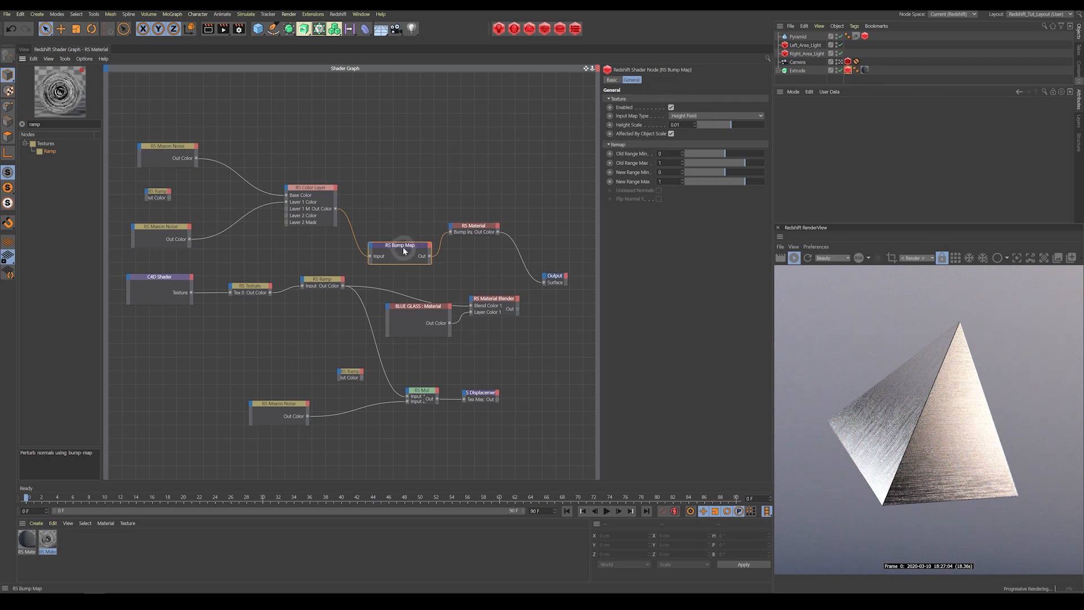
drag(402, 246, 396, 238)
drag(473, 226, 476, 225)
- Set the Bump Map's Height Scale to 0.2
drag(381, 240, 389, 241)
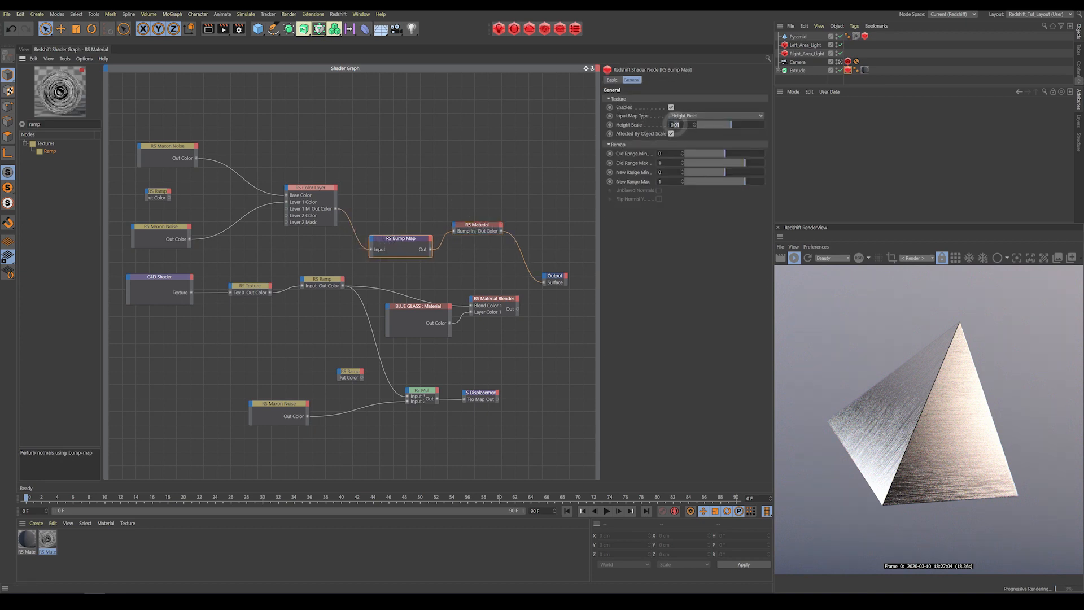
text(0.2)
key(Return)
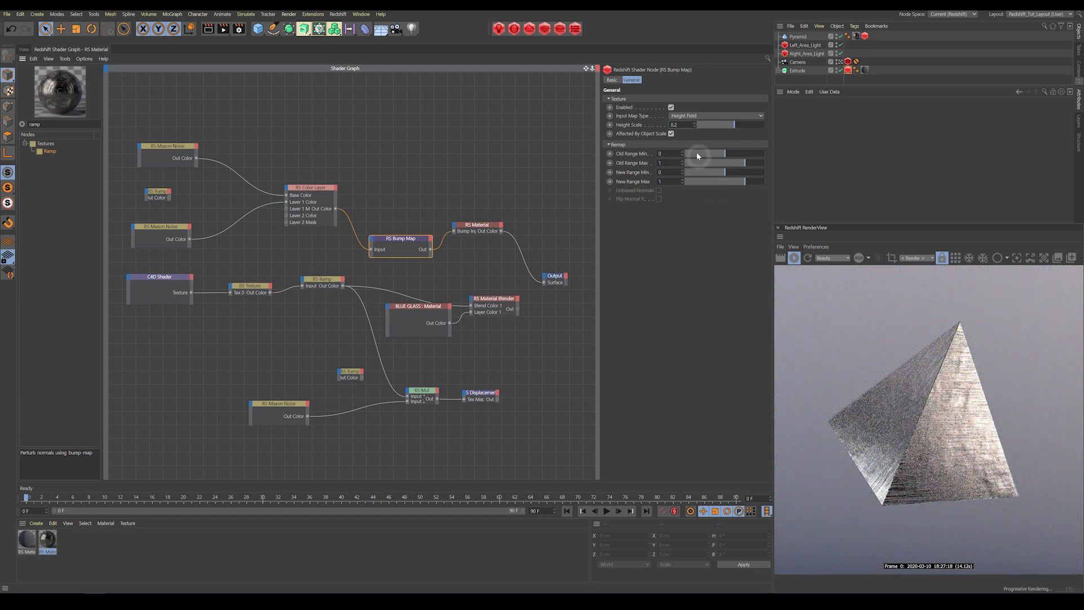
- Set the Bump Map's Height Scale to 0.1
click(675, 125)
drag(674, 124, 679, 126)
text(1)
click(694, 299)
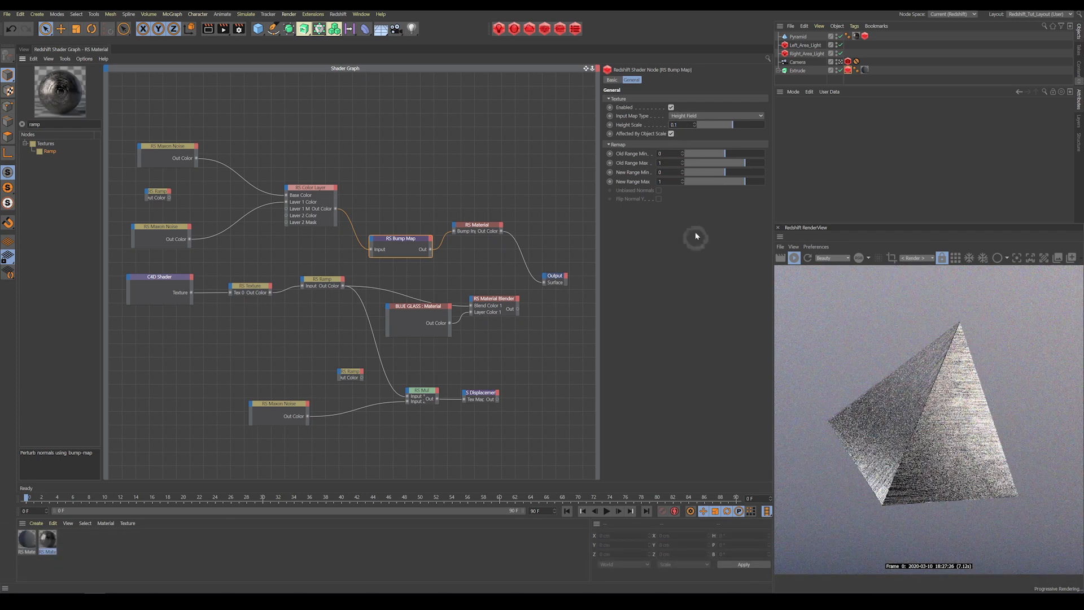
- Set the Bump Map's Height Scale to 0.01
click(675, 125)
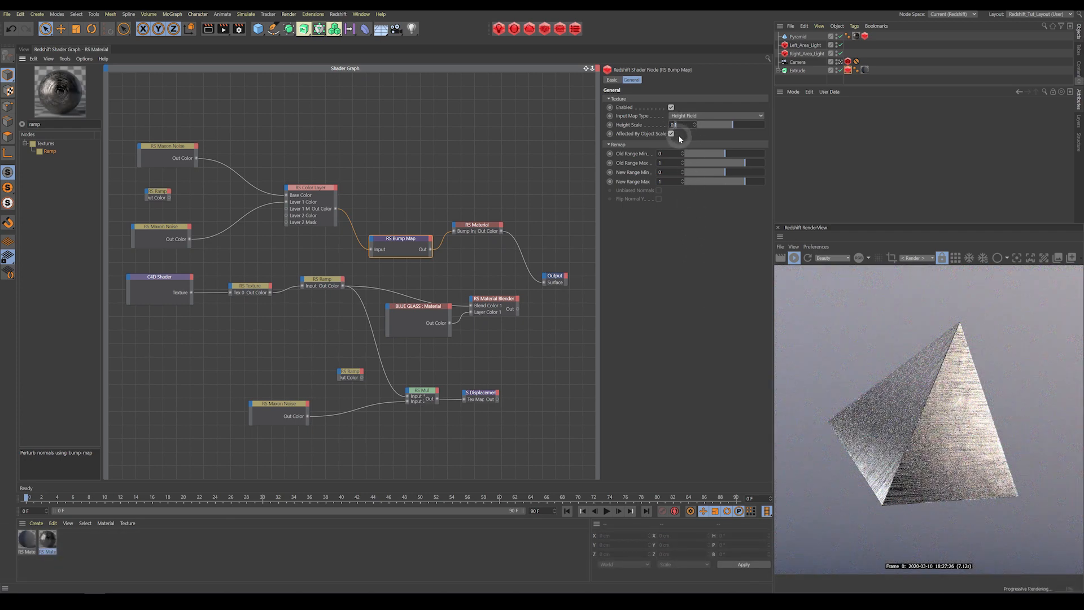
text(01)
click(705, 371)
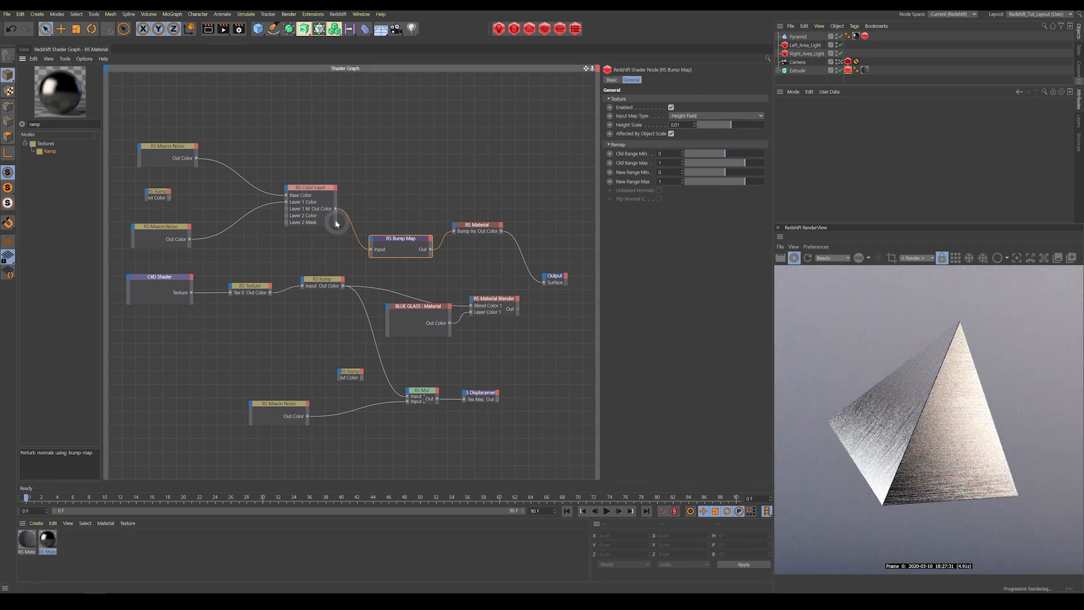
- Align the Bump Map and RS Material nodes in a neat row after the Color Layer
click(315, 188)
drag(402, 240, 397, 229)
drag(478, 227, 483, 231)
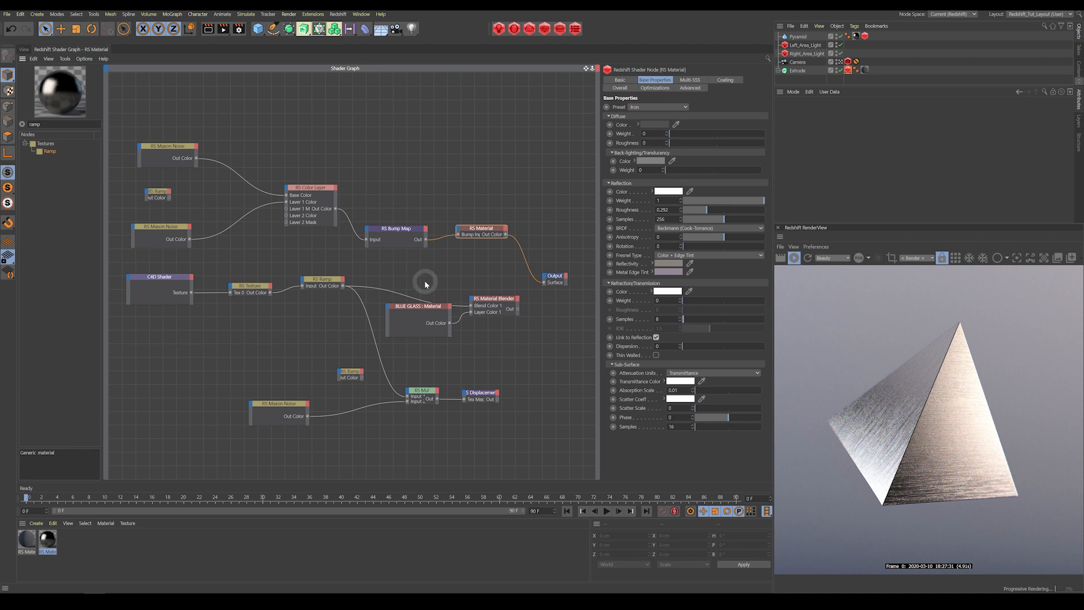
- Connect the BLUE GLASS material to the Output's surface in place of the RS Material and detach it from the Material Blender
drag(418, 308, 543, 281)
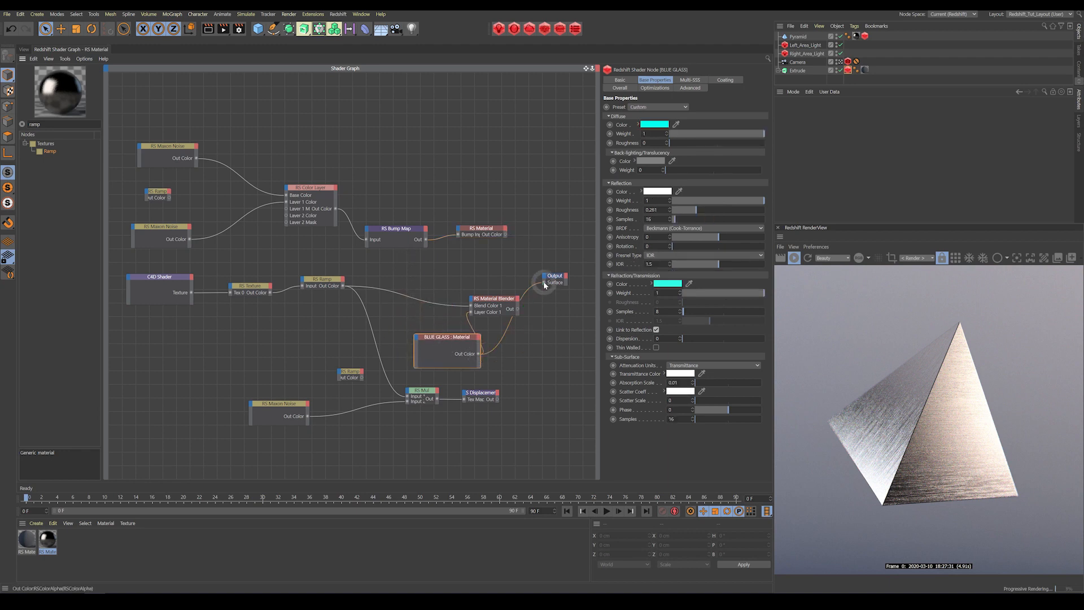
drag(457, 339, 468, 338)
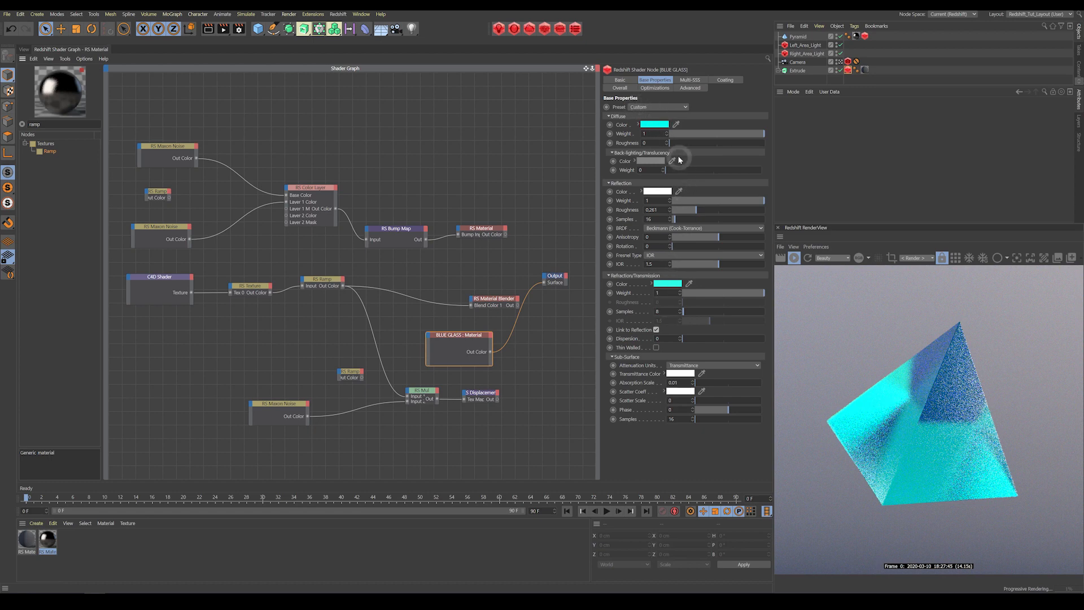
- Set the BLUE GLASS material's reflection roughness to 0.203
mouse_move(658, 127)
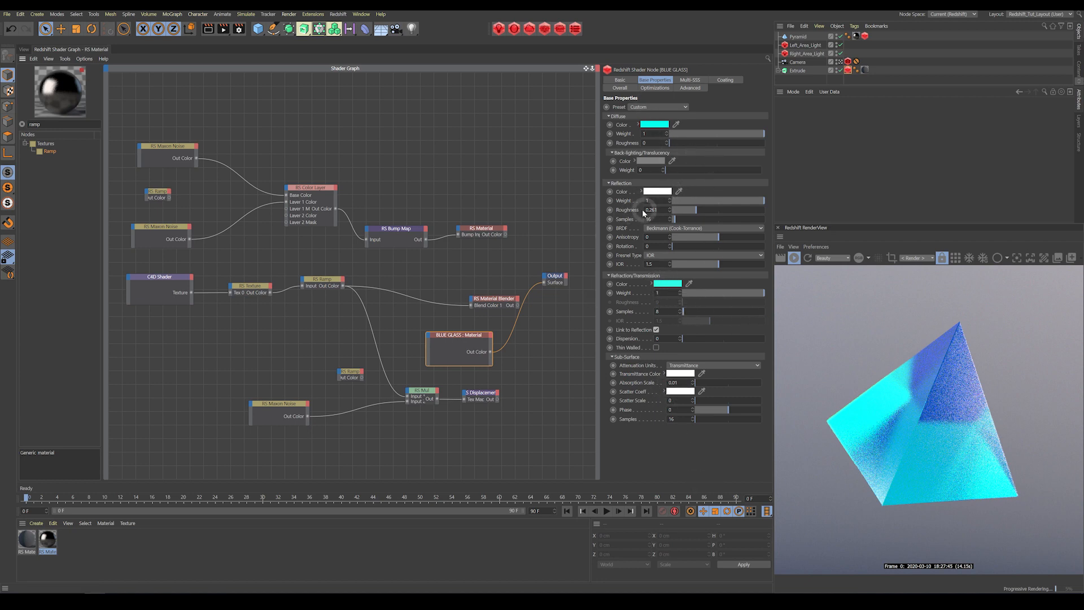
mouse_move(694, 213)
mouse_down()
mouse_move(655, 215)
mouse_move(697, 212)
mouse_up()
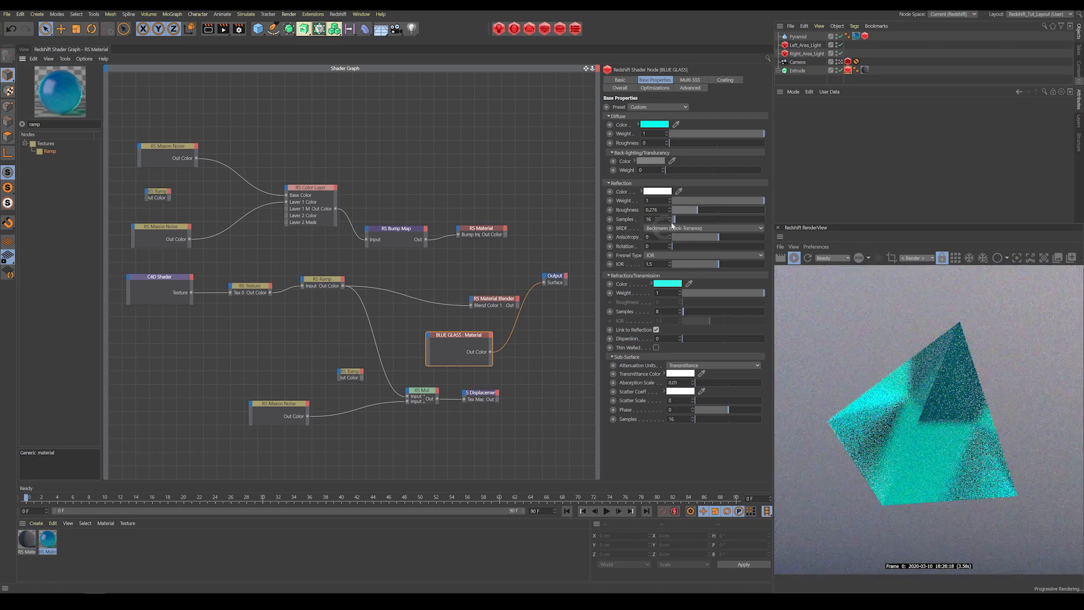
drag(699, 211, 697, 212)
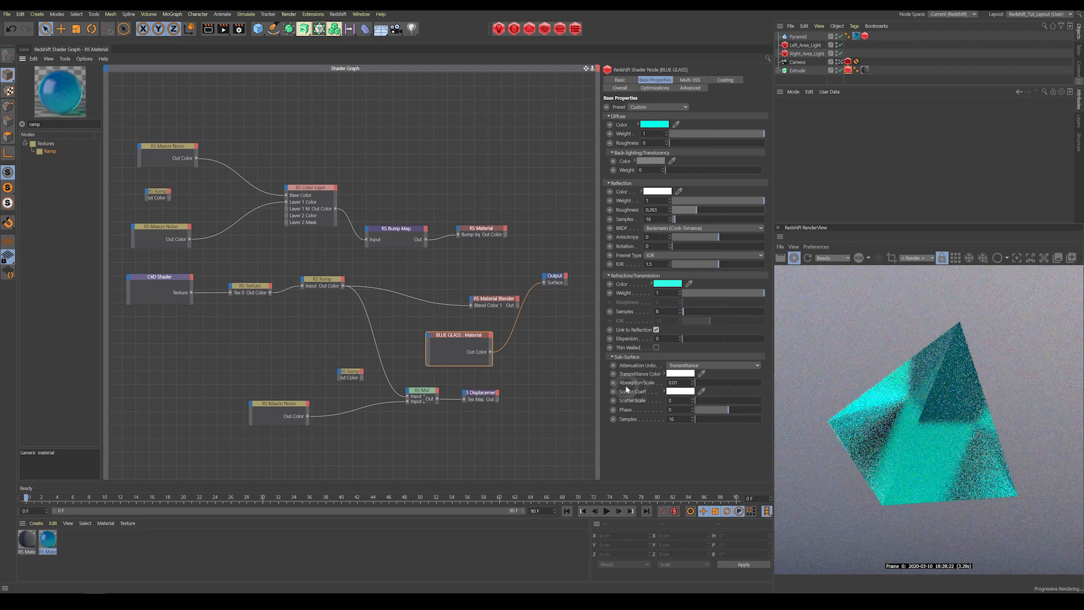
- Try a blue refraction color with a hue of 242° on the BLUE GLASS material, and undo it
click(667, 286)
drag(687, 285, 706, 285)
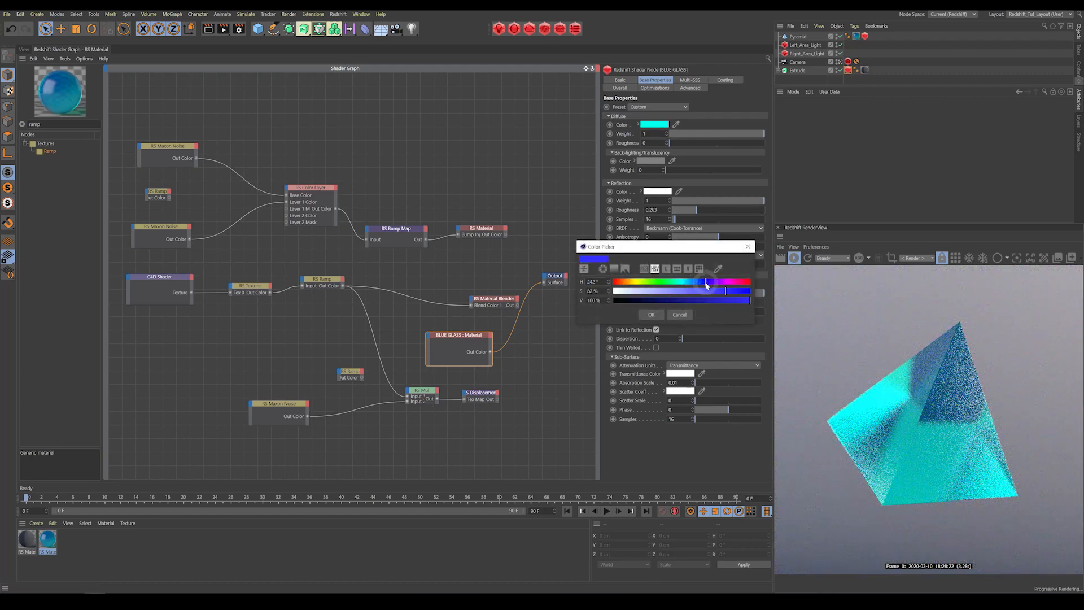
click(650, 314)
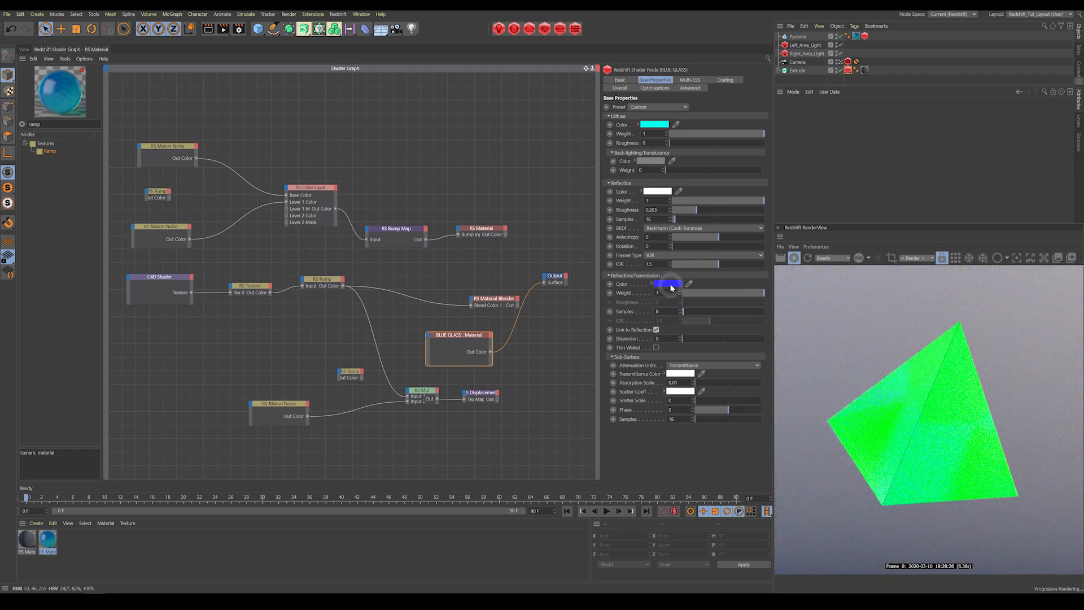
key(ctrl+z)
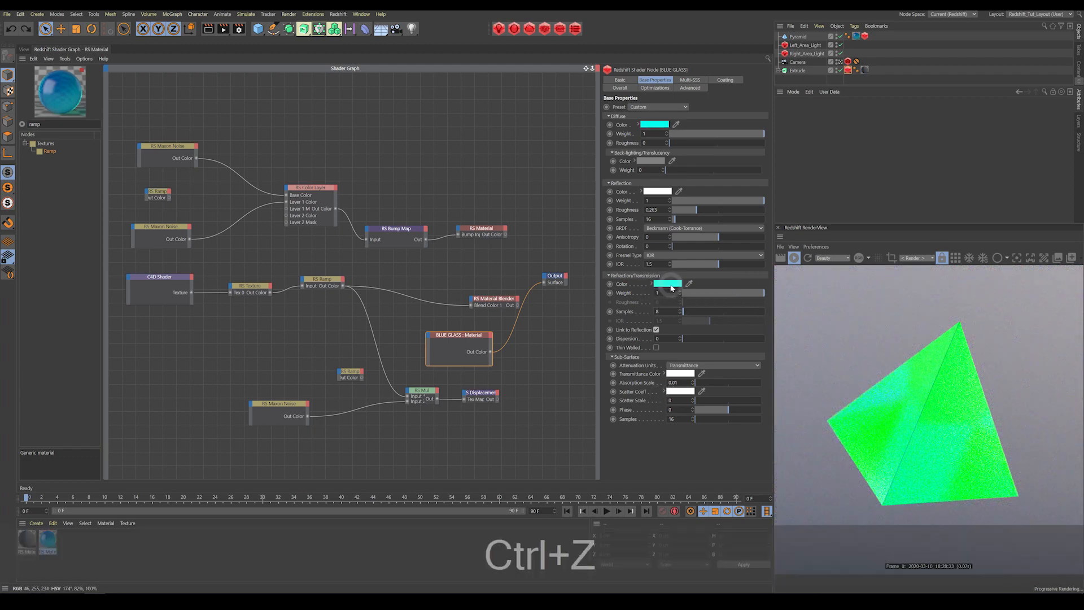
- Try an orange refraction color on the BLUE GLASS material, and undo it
click(670, 284)
drag(688, 283, 630, 280)
click(656, 313)
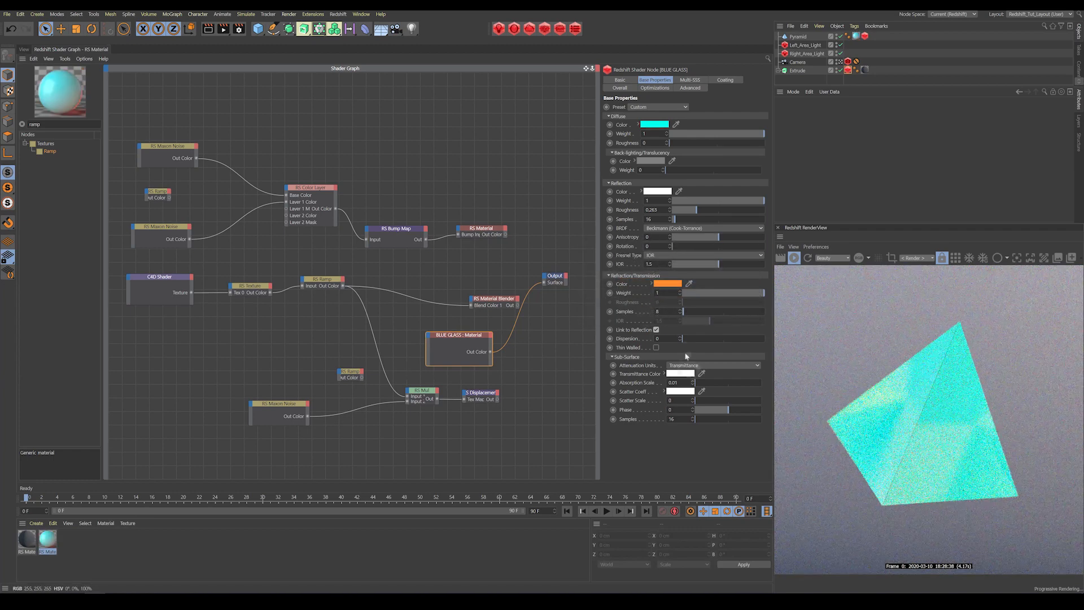
ctrl+drag(669, 287, 666, 128)
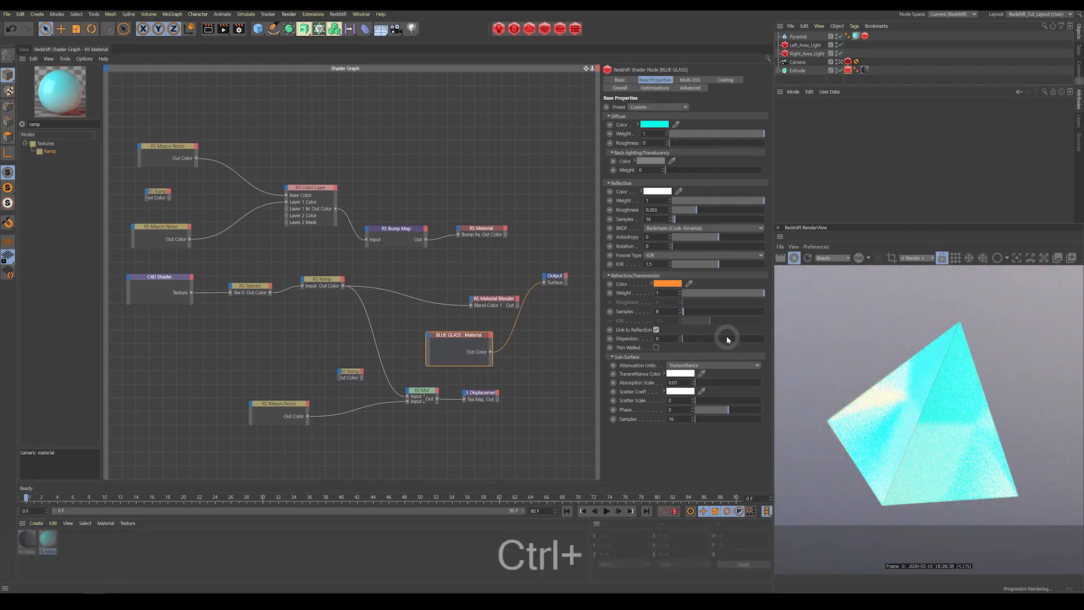
key(ctrl+z)
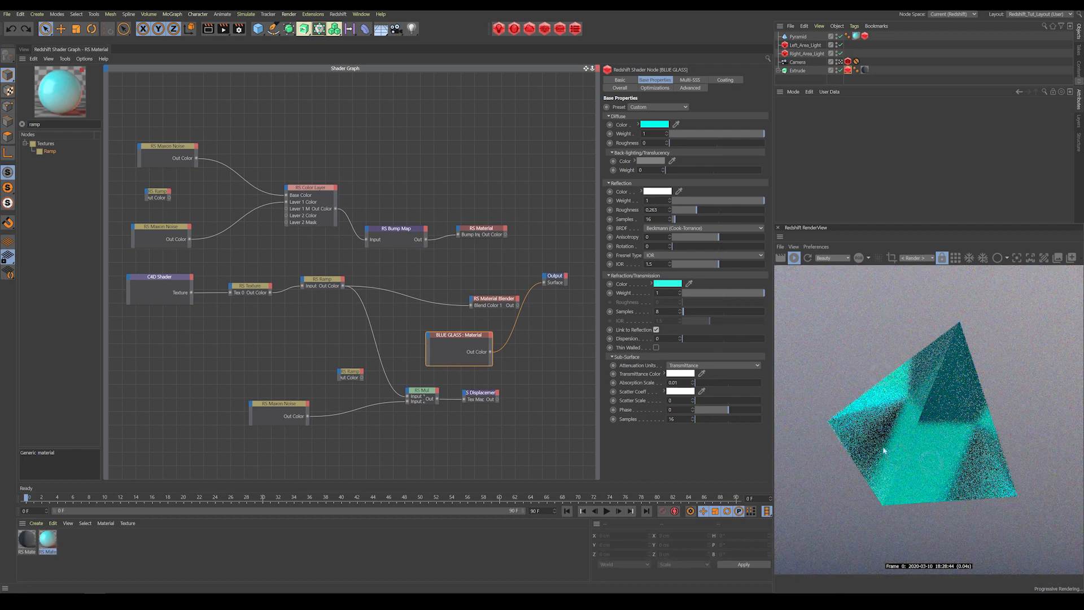
- Try a violet-blue diffuse color with a hue of 252° on the BLUE GLASS material
click(654, 124)
click(692, 121)
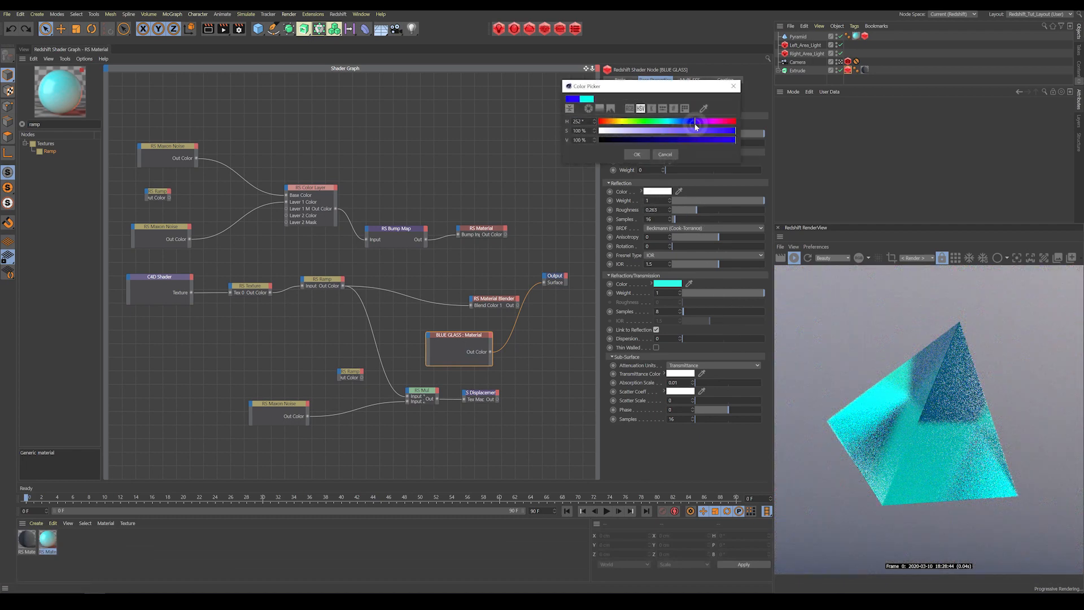
click(636, 154)
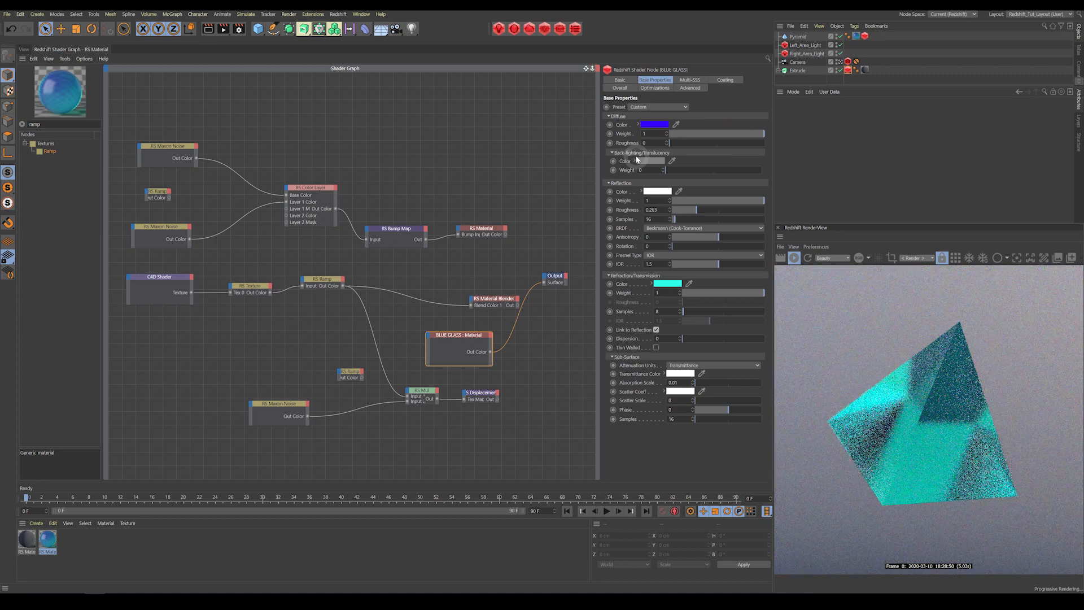
- Darken the BLUE GLASS material's diffuse color to black
click(652, 124)
drag(635, 138, 576, 139)
click(642, 153)
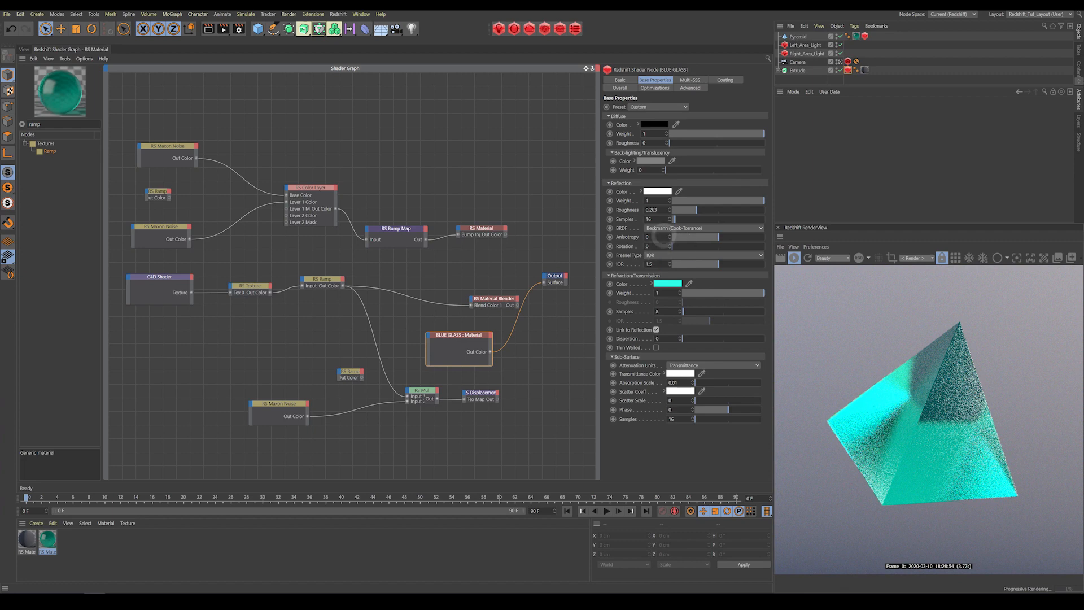
- Set the BLUE GLASS material's diffuse color to a bright azure blue at full brightness
click(654, 125)
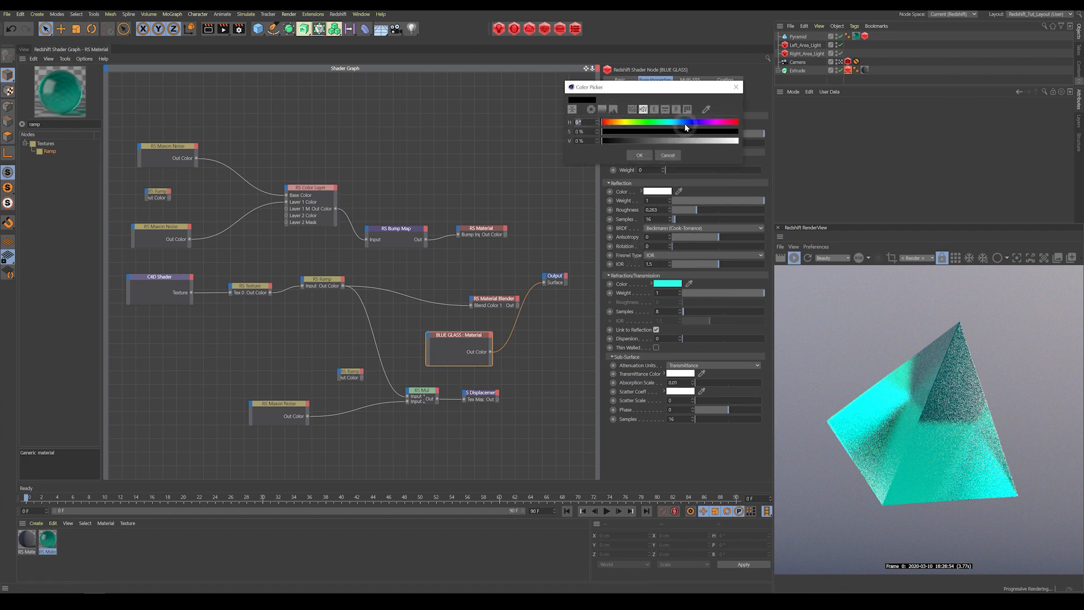
drag(726, 141, 755, 144)
drag(682, 122, 677, 122)
click(646, 156)
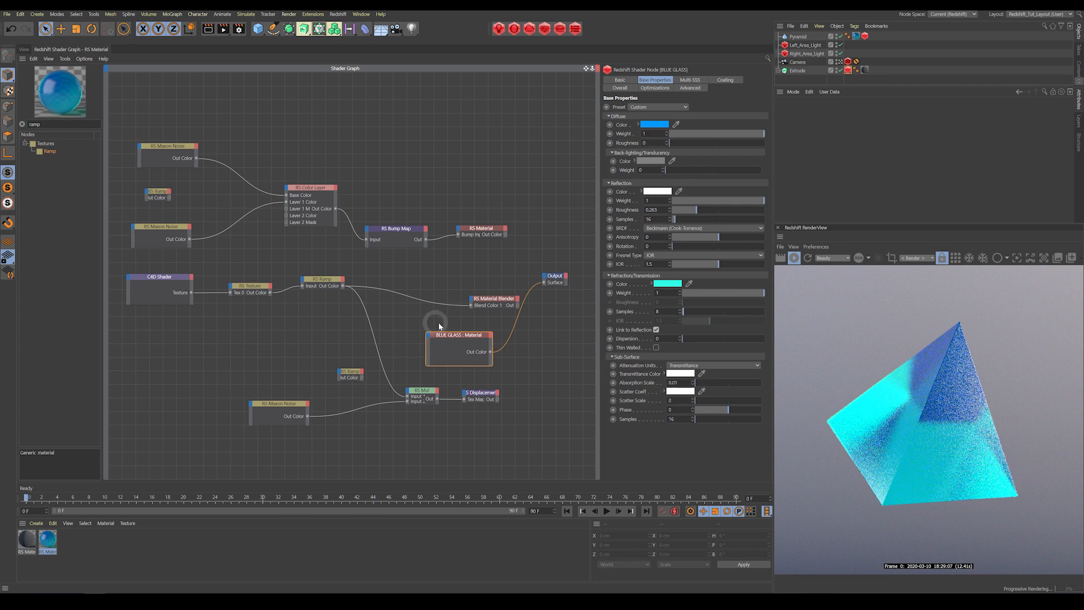
- Rearrange the Material Blender, Output and BLUE GLASS nodes to make room for rewiring the blend
drag(496, 300, 463, 285)
drag(556, 277, 547, 279)
drag(479, 283, 463, 282)
click(483, 334)
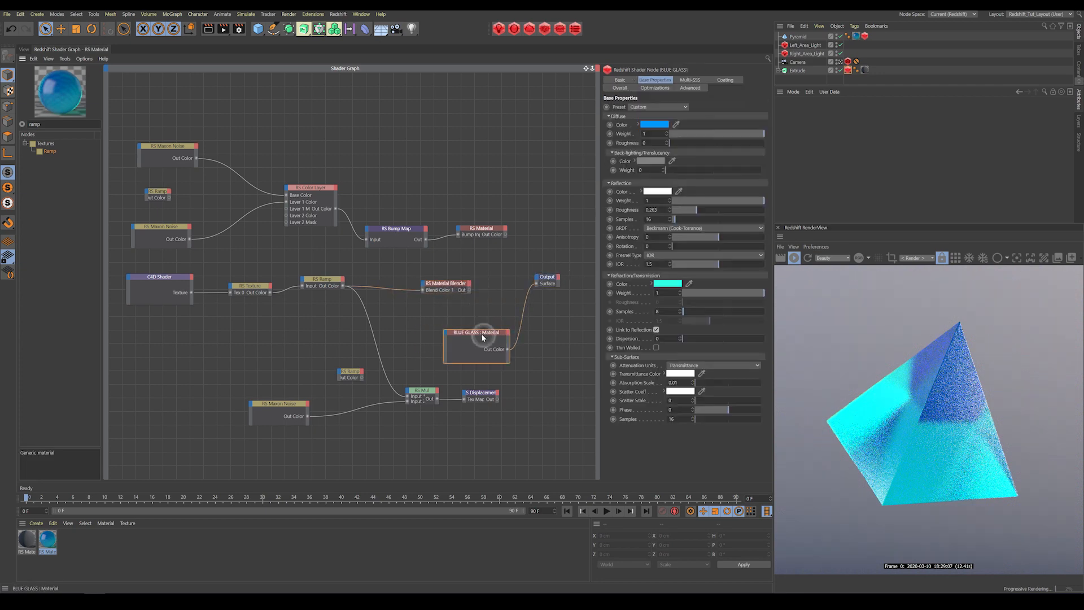
drag(446, 288, 478, 288)
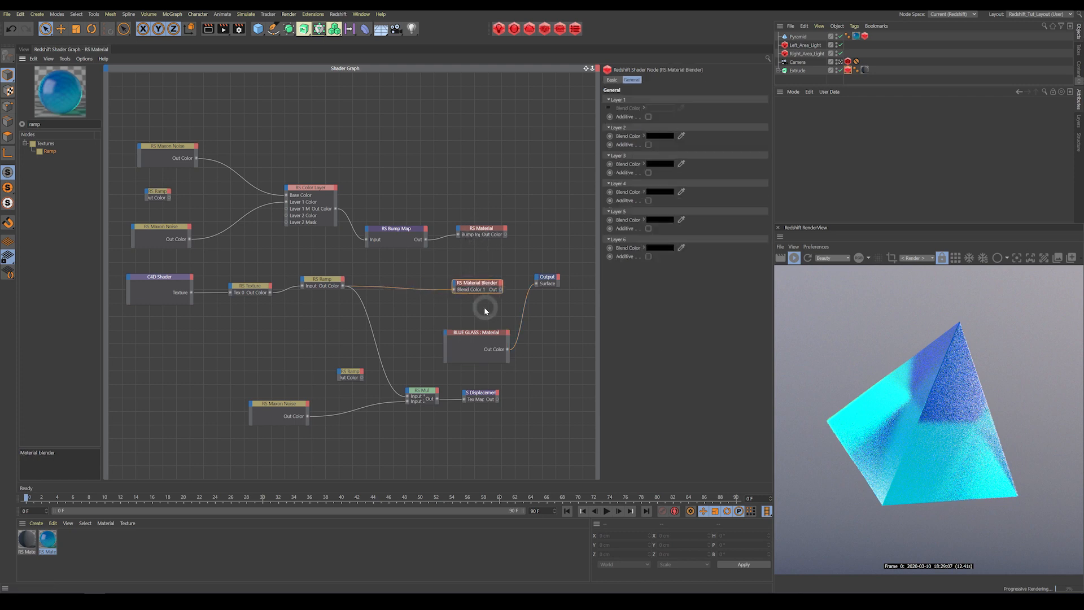
click(480, 338)
drag(475, 336, 427, 325)
- Connect the RS Material to the Material Blender's Base Color and the blender to the Output's surface
drag(479, 284, 498, 285)
drag(484, 233, 467, 324)
click(477, 289)
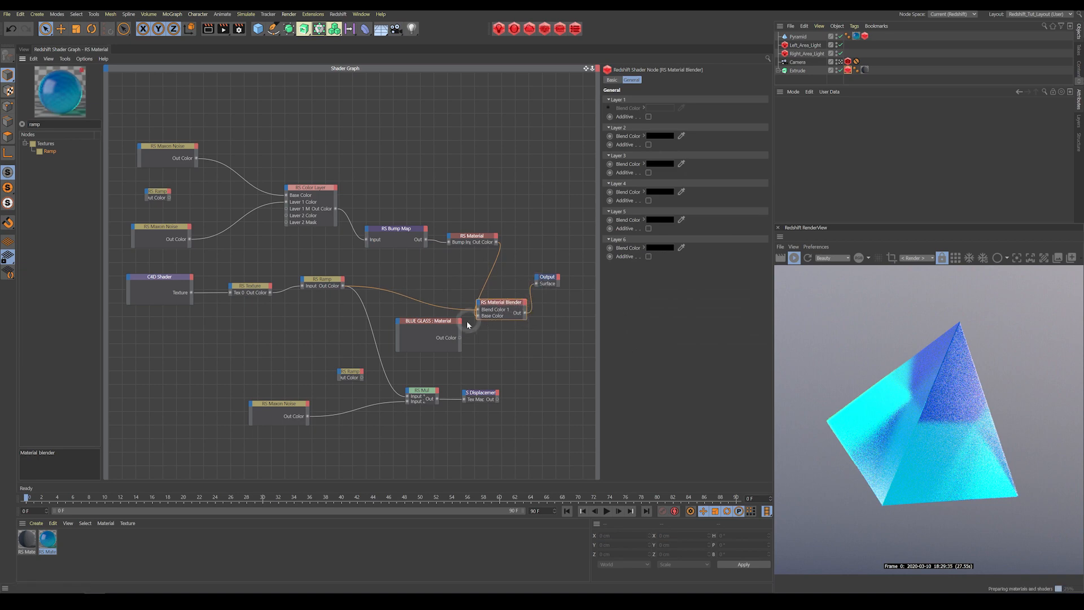
- Delete the RS Ramp's connection to the Material Blender's Blend Color 1 and connect BLUE GLASS to its Layer Color 1
click(464, 309)
key(Delete)
drag(460, 338, 479, 309)
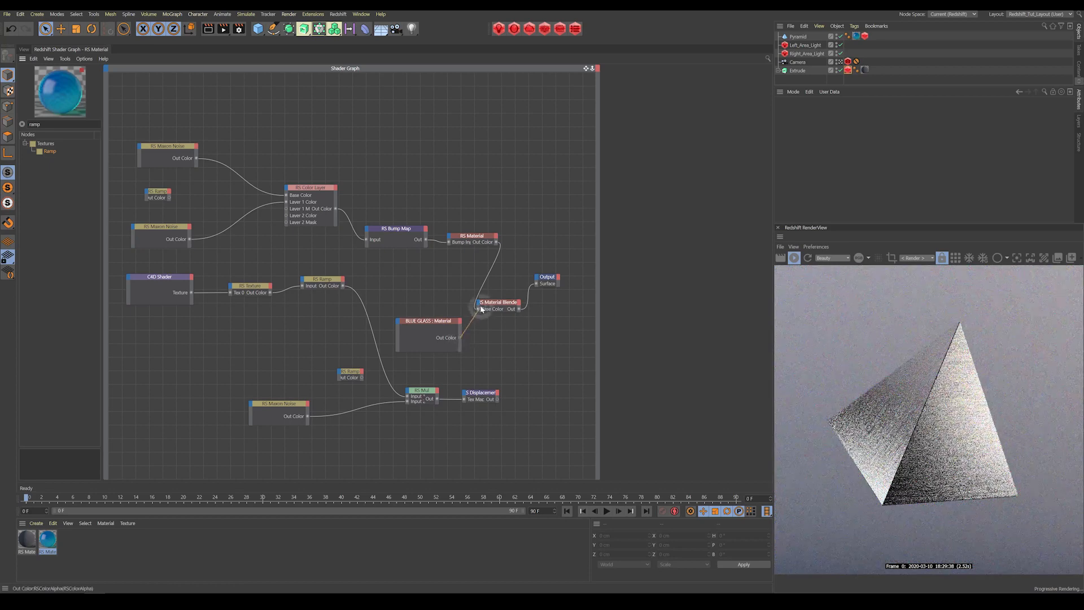
click(497, 314)
- Reposition the Output, Material Blender and BLUE GLASS nodes so their connections are easy to follow
drag(502, 306, 560, 280)
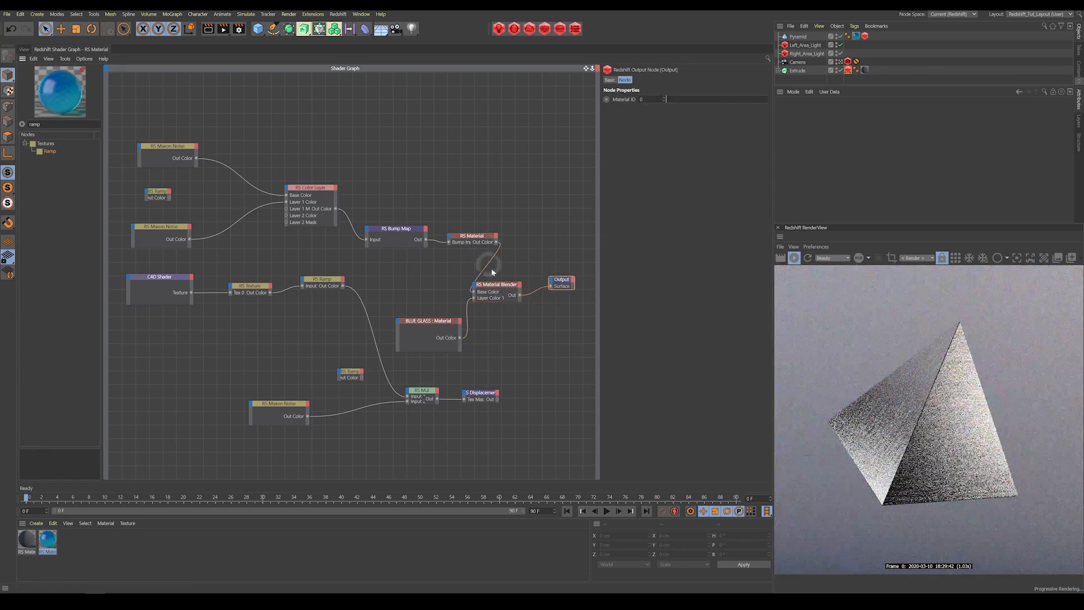
drag(492, 285, 504, 283)
drag(439, 337, 461, 339)
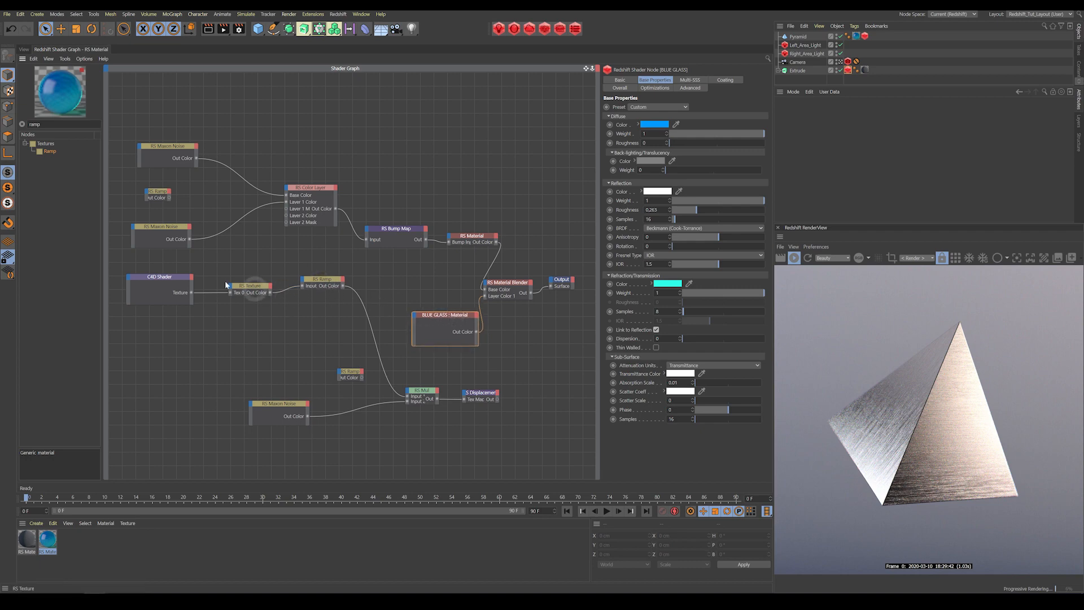
- Try to connect the C4D Shader's gradient texture directly to the Output's surface
click(165, 277)
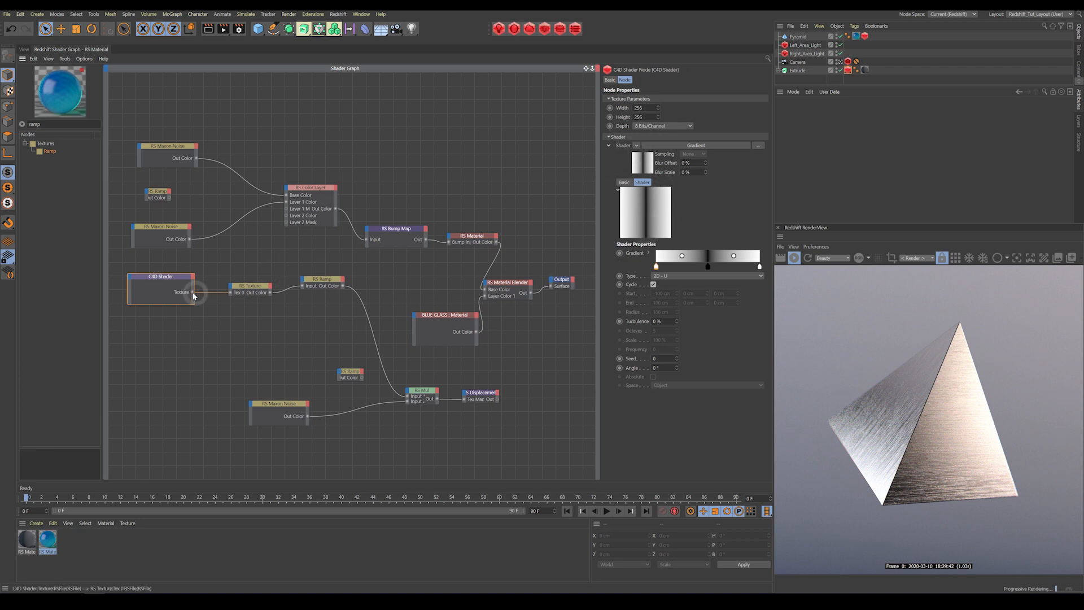
drag(192, 292, 551, 289)
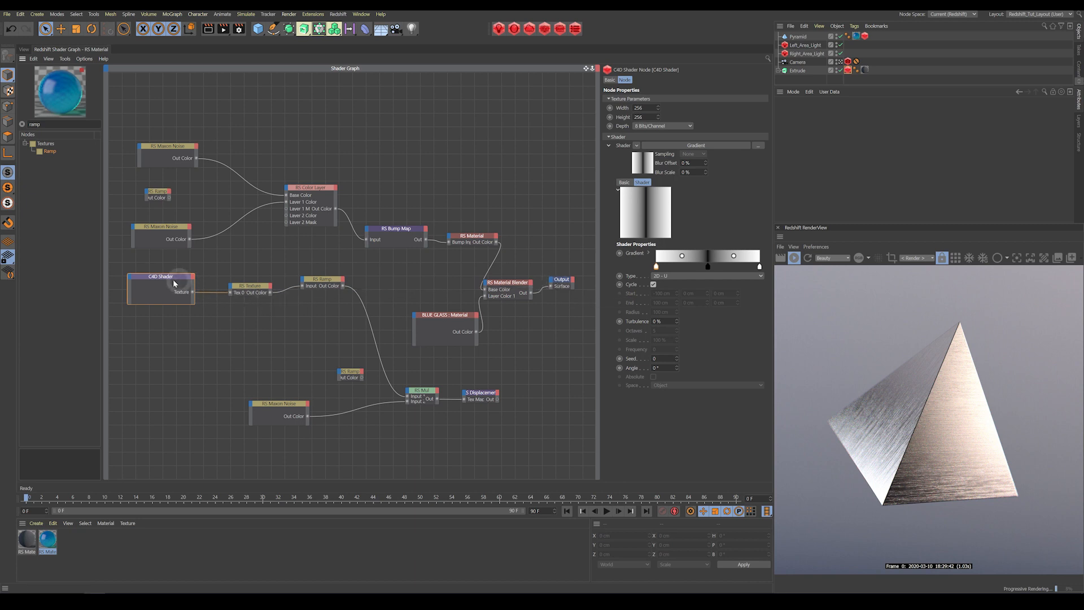
drag(175, 280, 171, 281)
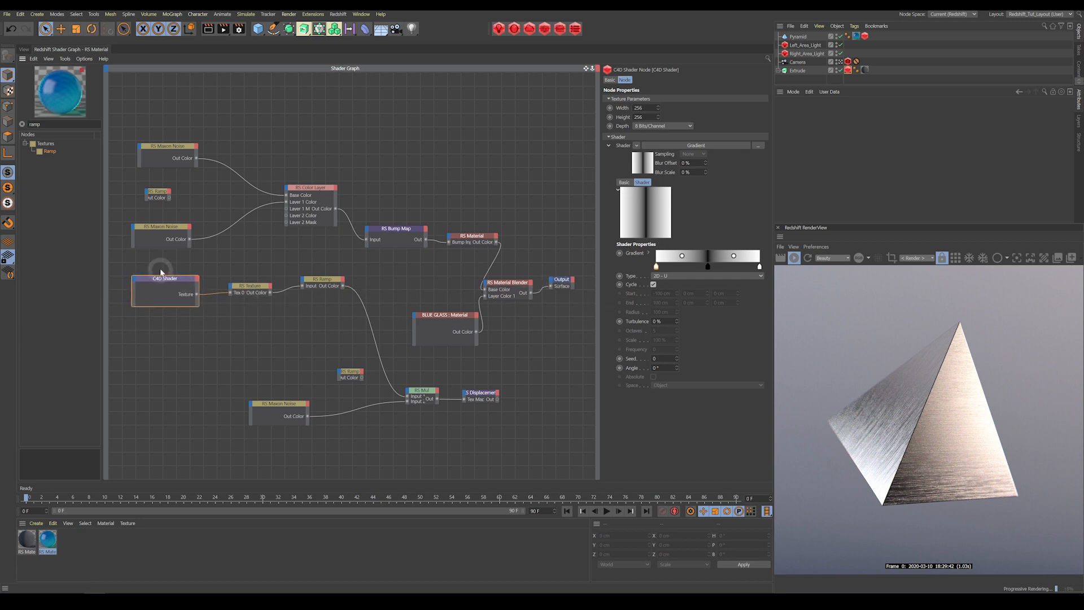
- Connect the RS Texture's Out Color to the Output's surface to preview the tiled gradient
drag(250, 289, 247, 290)
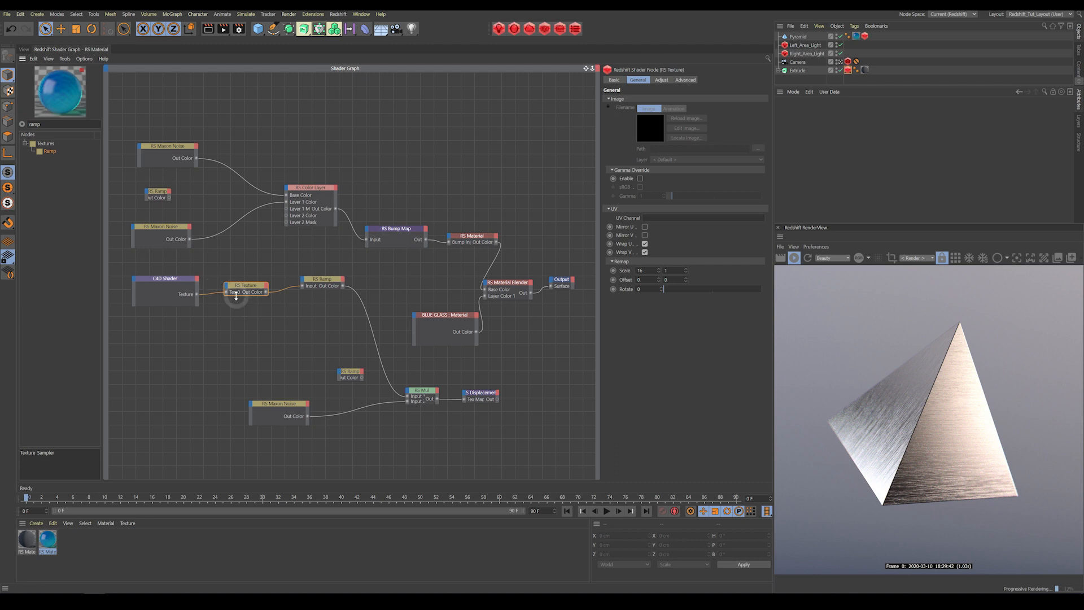
drag(267, 292, 550, 286)
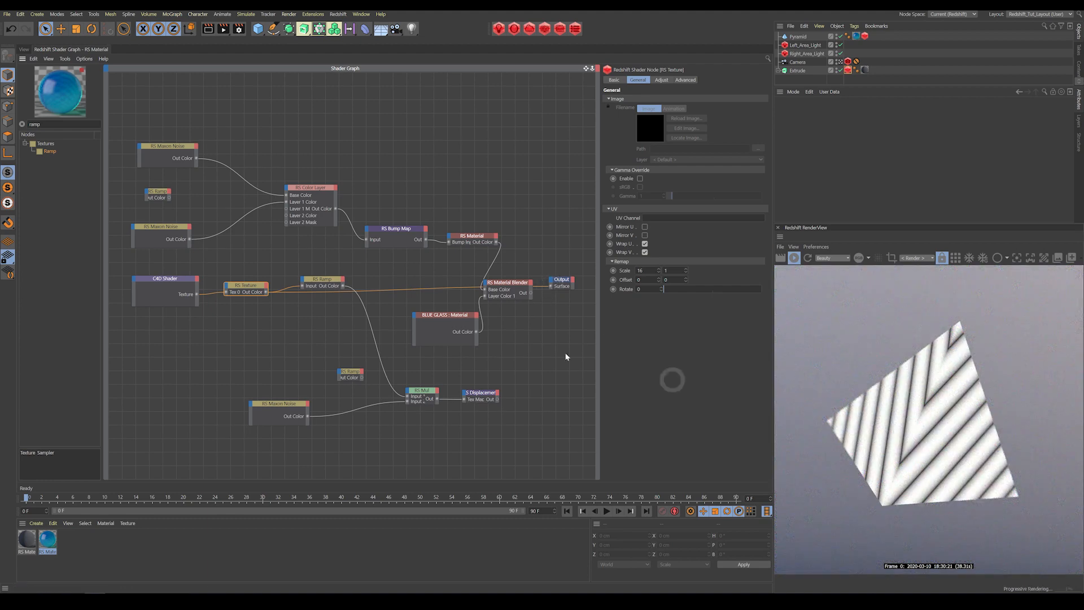
- Try a first Scale value of 1 in the RS Texture's UV remap, and restore it to 16
click(176, 284)
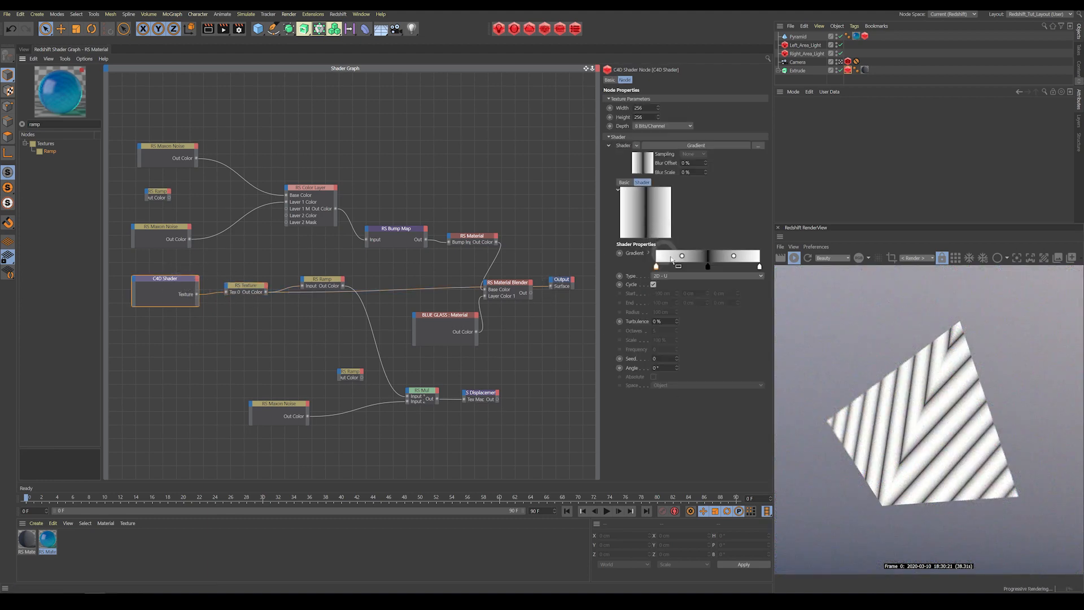
click(241, 291)
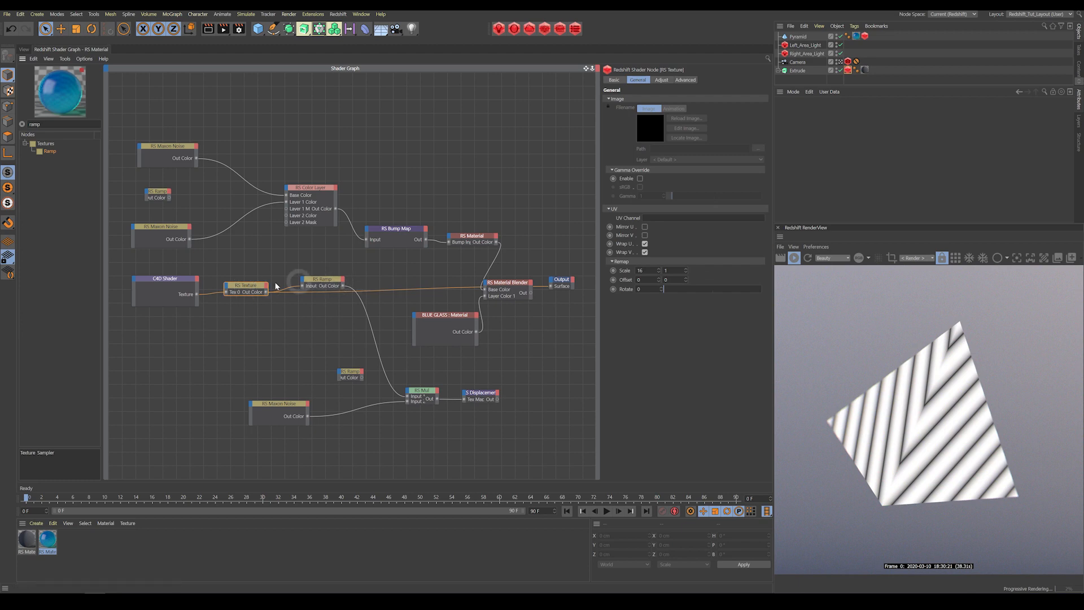
double_click(640, 271)
text(1)
key(Return)
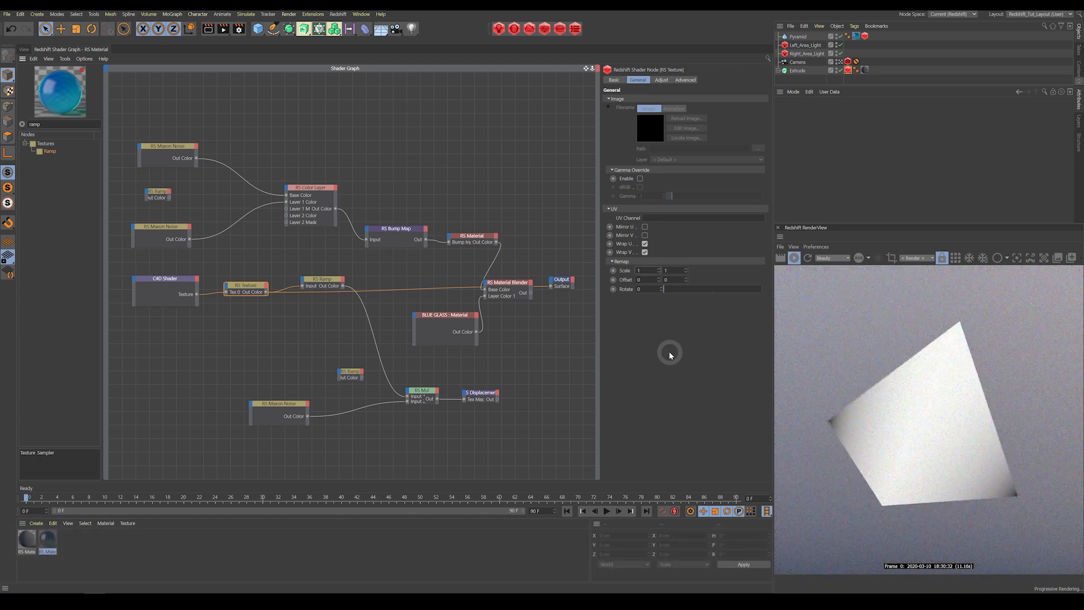
drag(643, 271, 616, 271)
text(16)
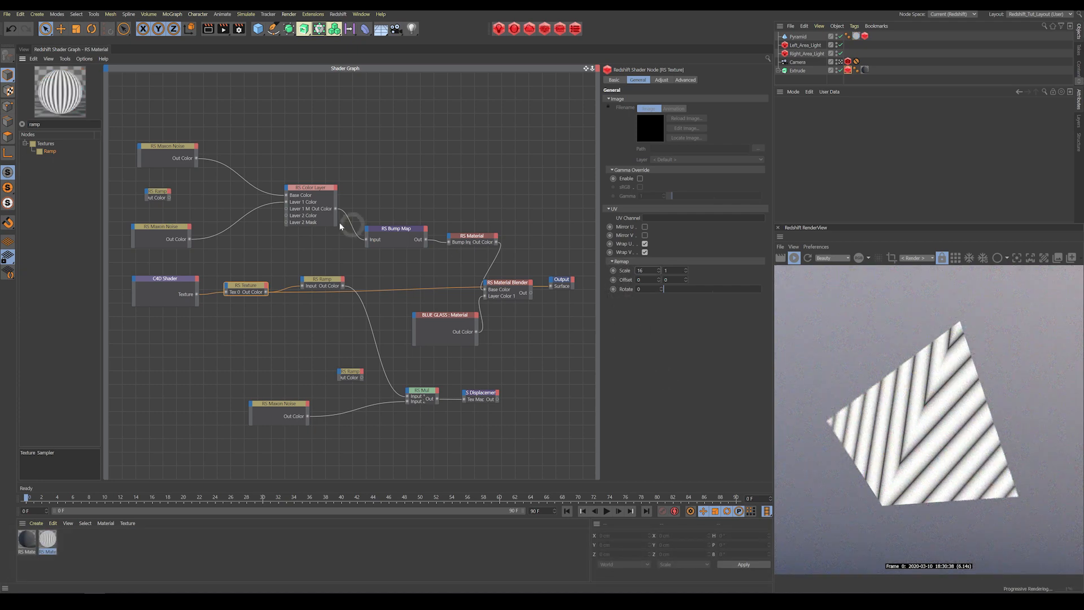
- Space out the RS Ramp and RS Texture nodes, placing the texture lower than the ramp
drag(326, 282, 351, 278)
drag(252, 290, 259, 304)
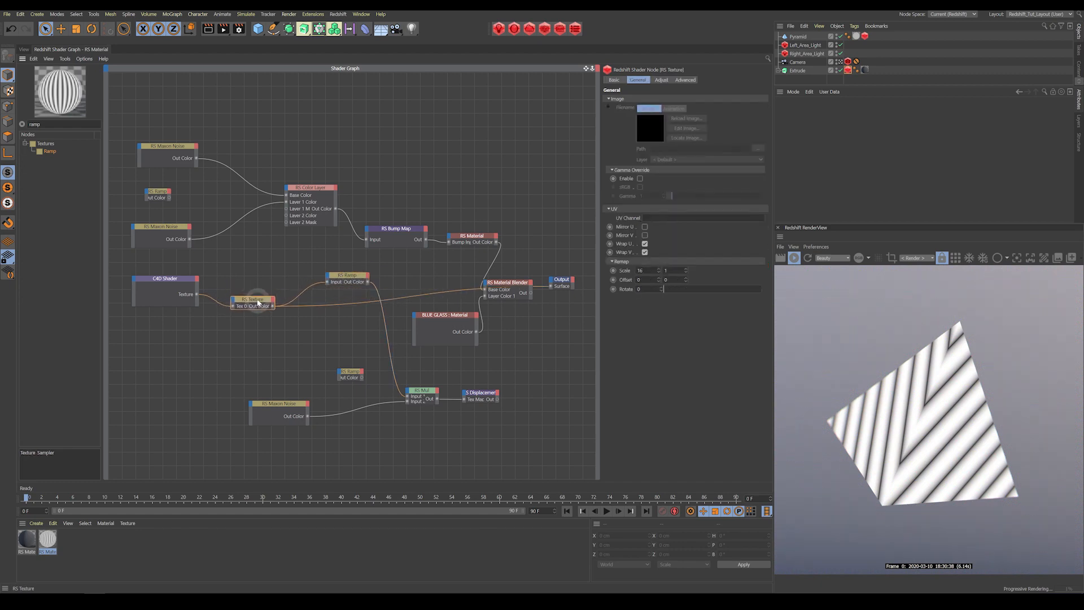
- Swap the RS Texture for the RS Ramp on the Output's surface to preview the hard-edged stripe mask
click(346, 278)
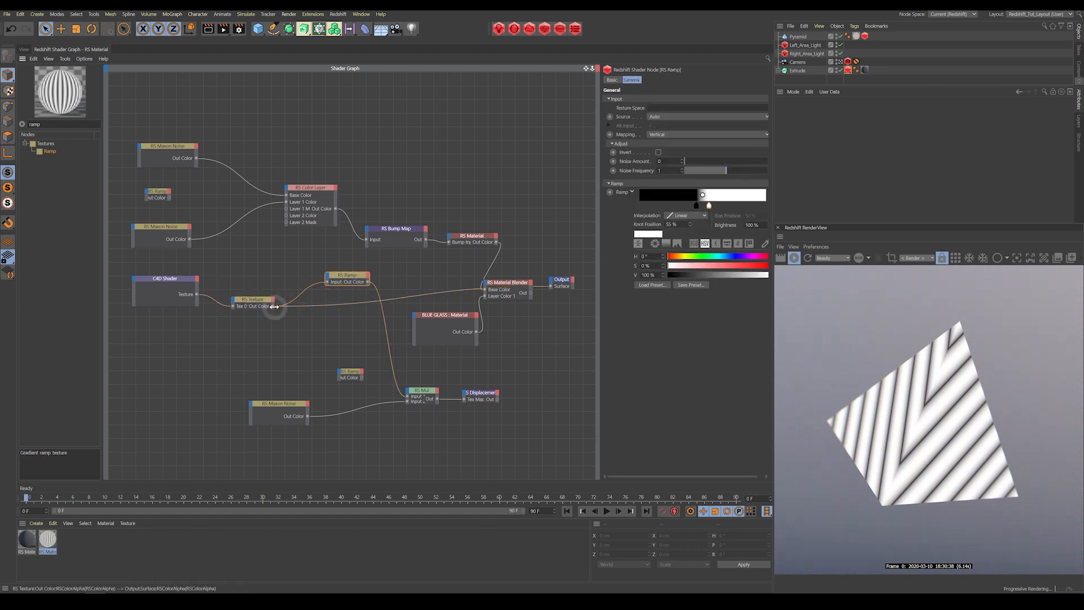
click(329, 302)
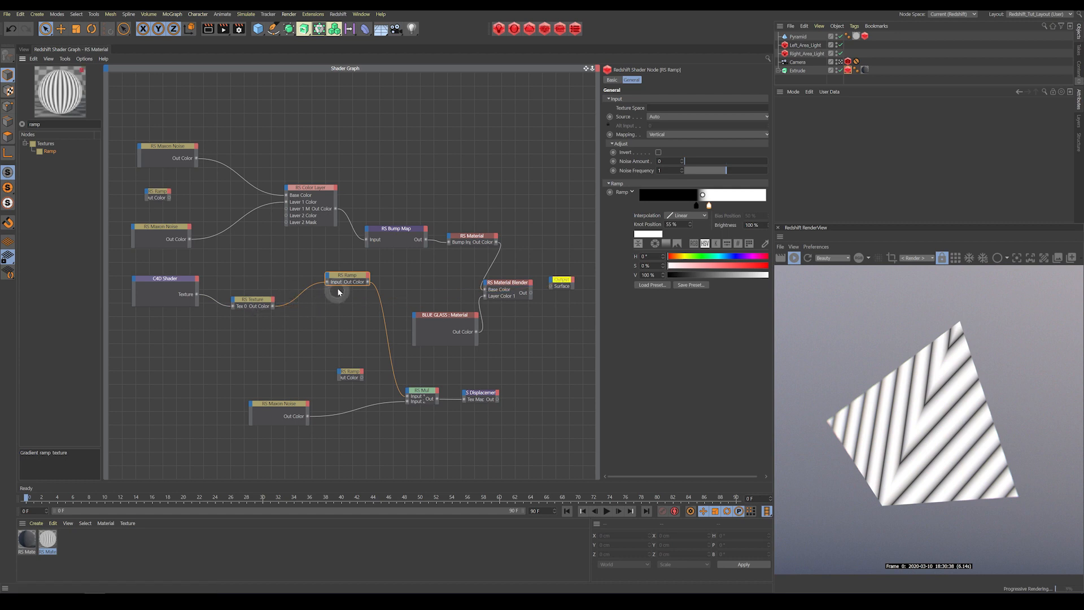
drag(338, 279, 333, 280)
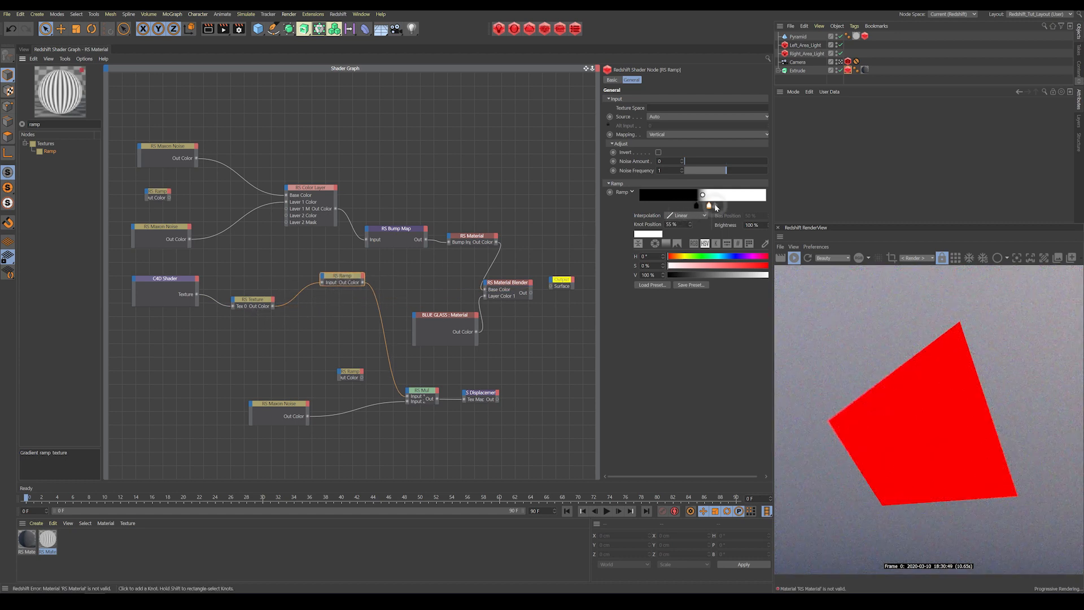
drag(364, 282, 552, 288)
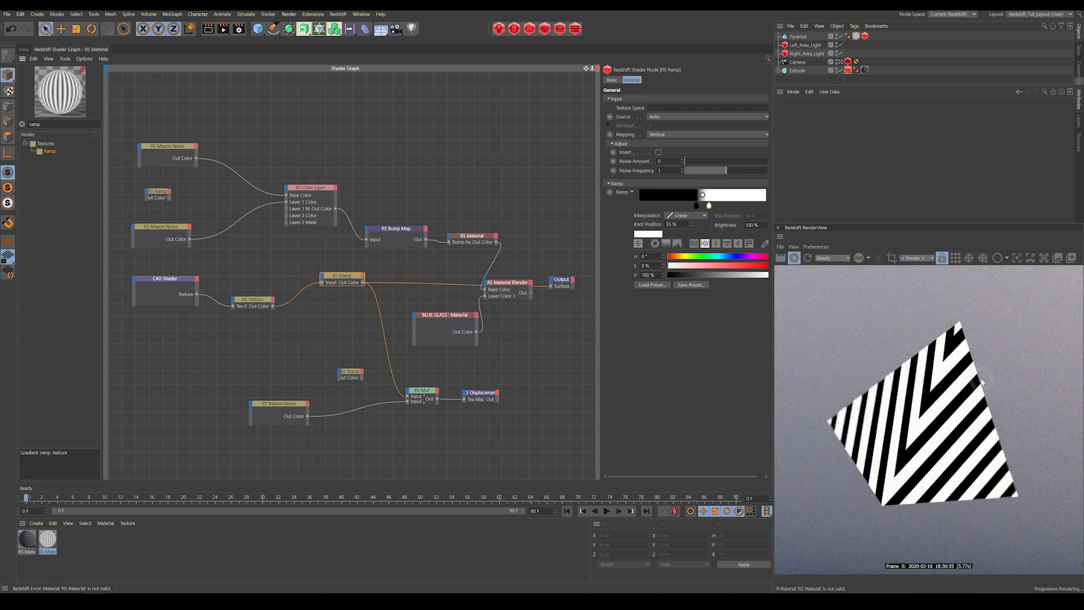
- Reconnect the Material Blender to the Output's surface, with the RS Ramp driving Blend Color 1
mouse_move(529, 287)
mouse_down()
mouse_move(355, 280)
mouse_move(484, 284)
mouse_move(540, 308)
mouse_move(550, 286)
mouse_up()
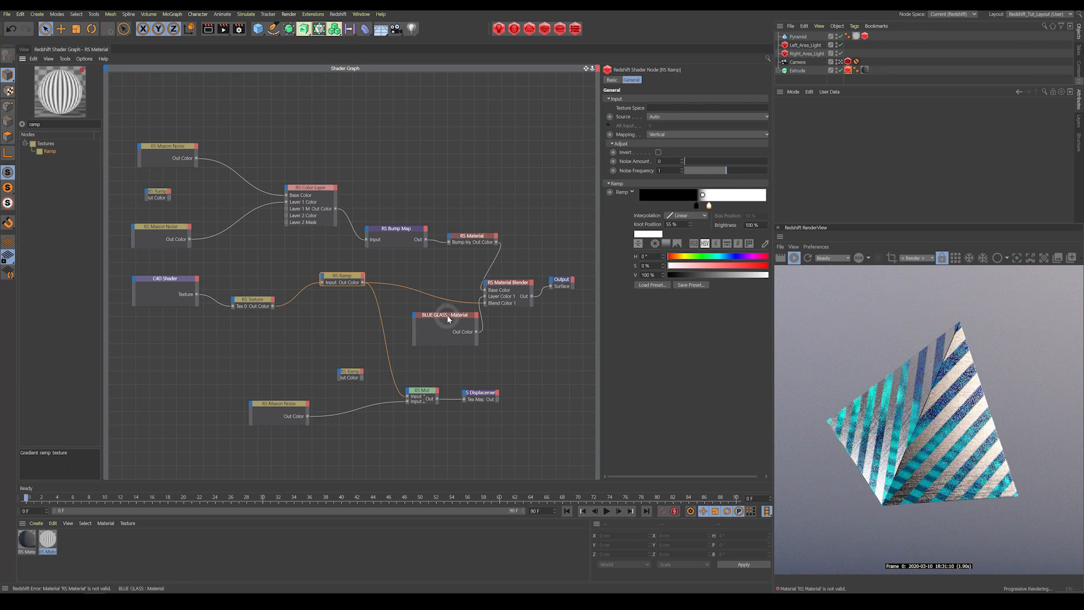
drag(447, 315, 439, 313)
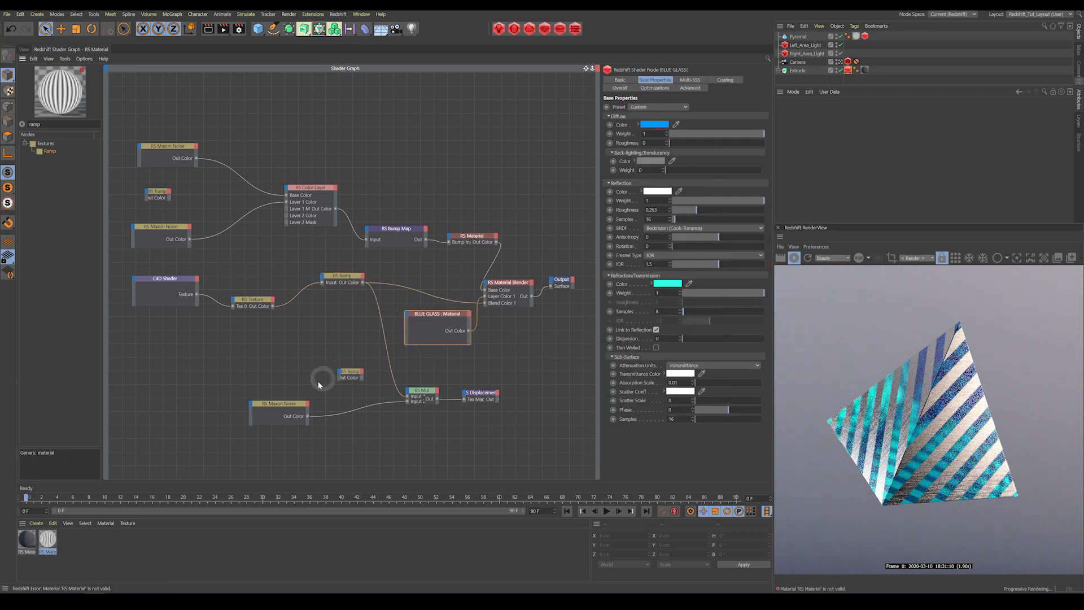
- Connect the RS Displacement to the Output's displacement, and tidy the RS Mul, RS Displacement and RS Ramp positions
drag(483, 400, 562, 285)
drag(486, 375, 417, 388)
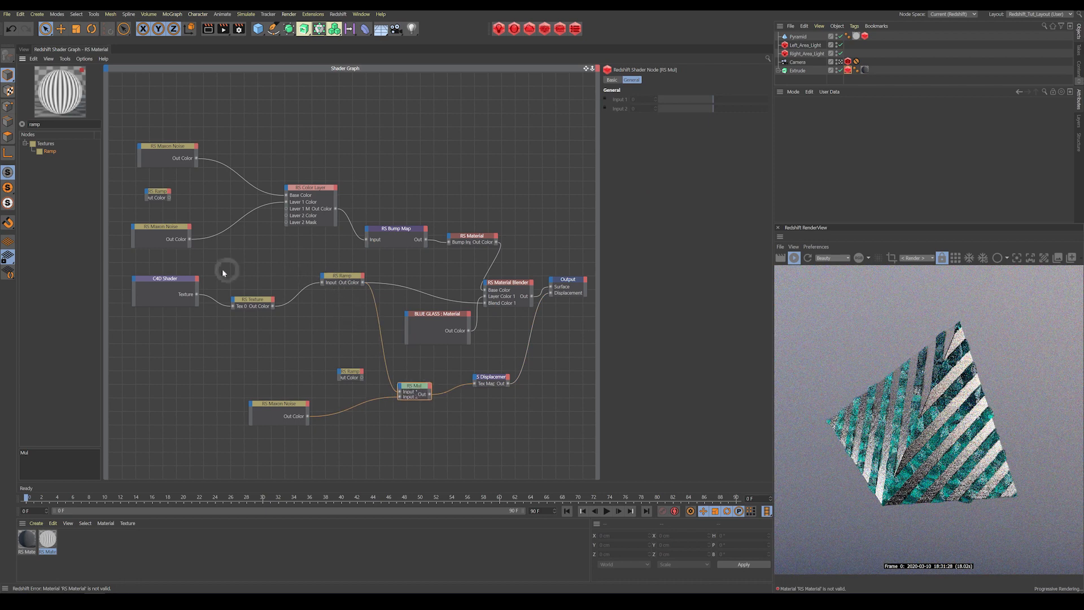
drag(342, 279, 340, 287)
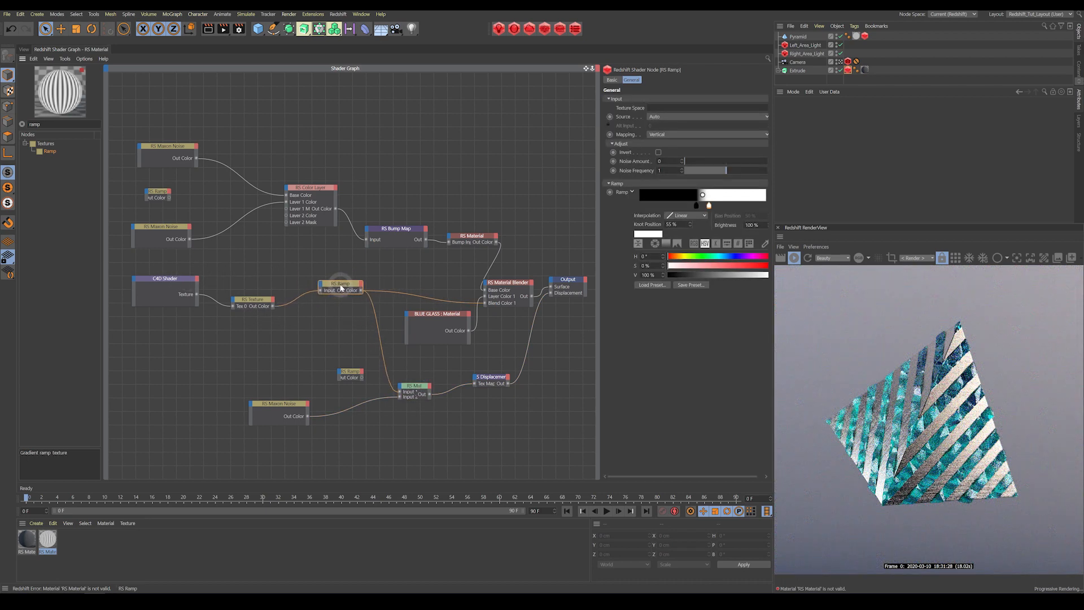
- Disconnect the RS Ramp from the RS Mul, and try to connect the lowest Maxon Noise directly to the Output's displacement
drag(400, 391, 381, 352)
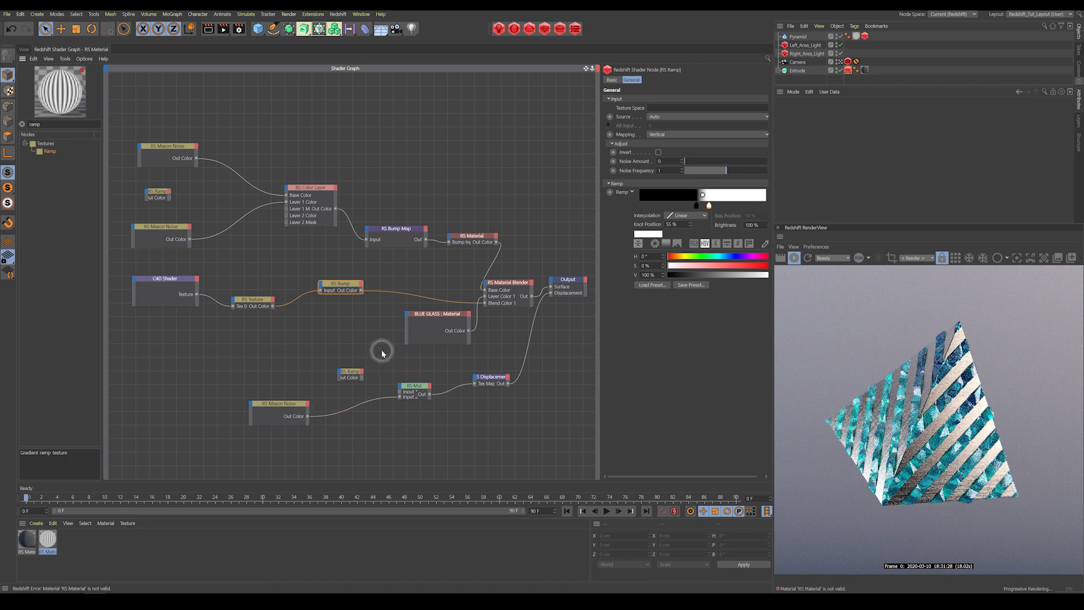
drag(307, 416, 550, 293)
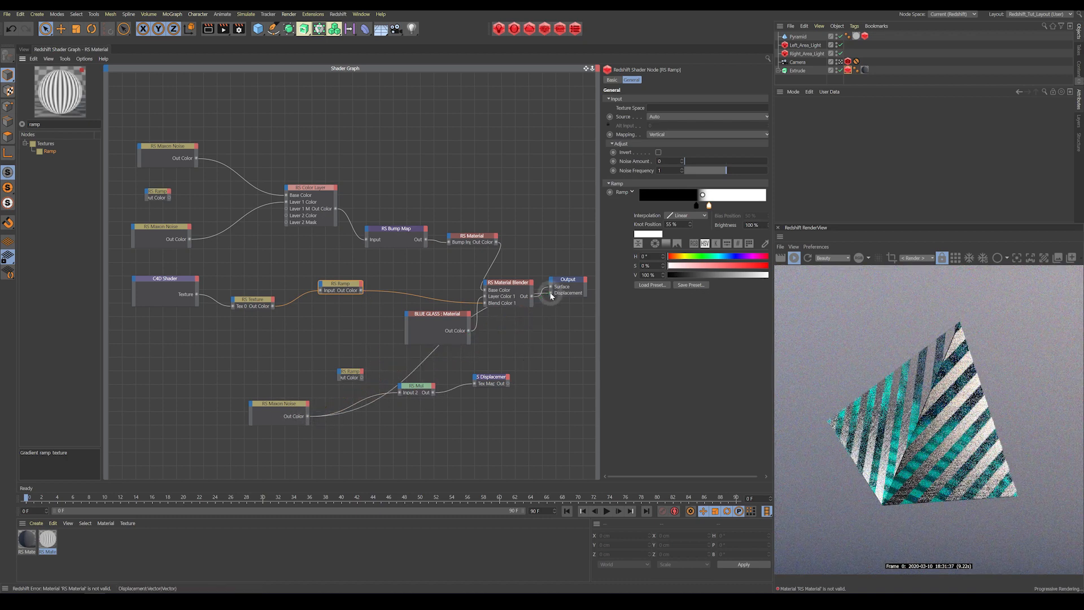
click(287, 404)
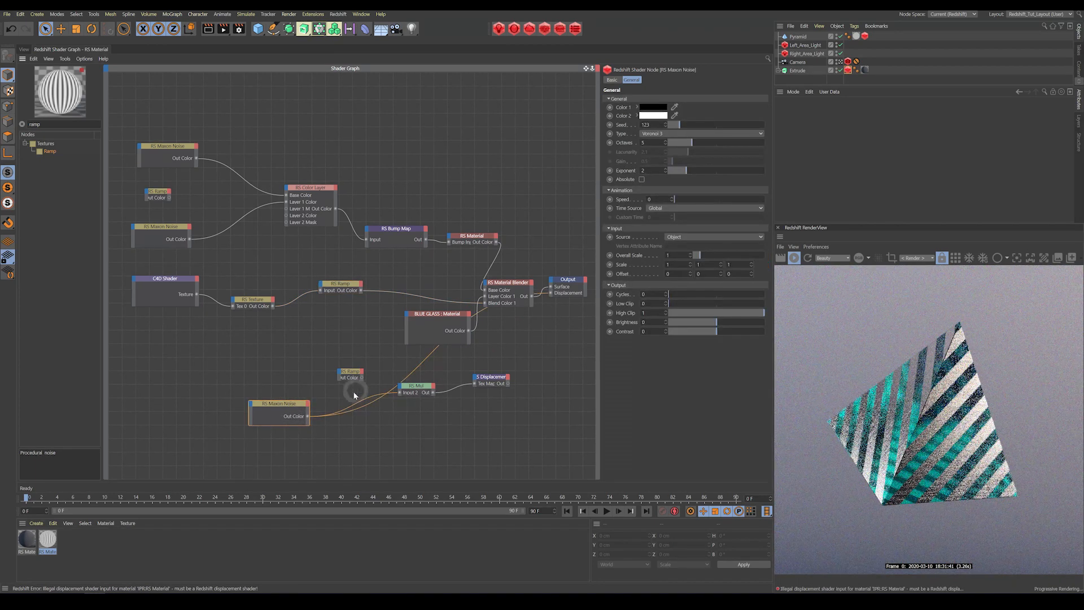
- Restore the RS Displacement on the Output's displacement, and connect the lowest Maxon Noise to the surface as a preview
drag(508, 383, 551, 293)
drag(308, 417, 551, 286)
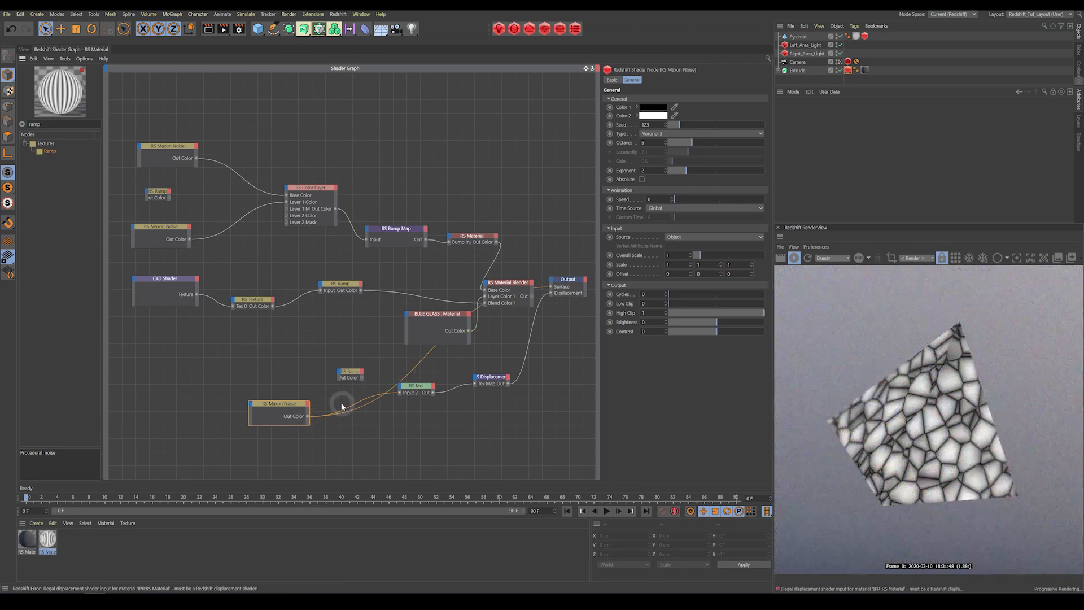
drag(285, 405, 258, 394)
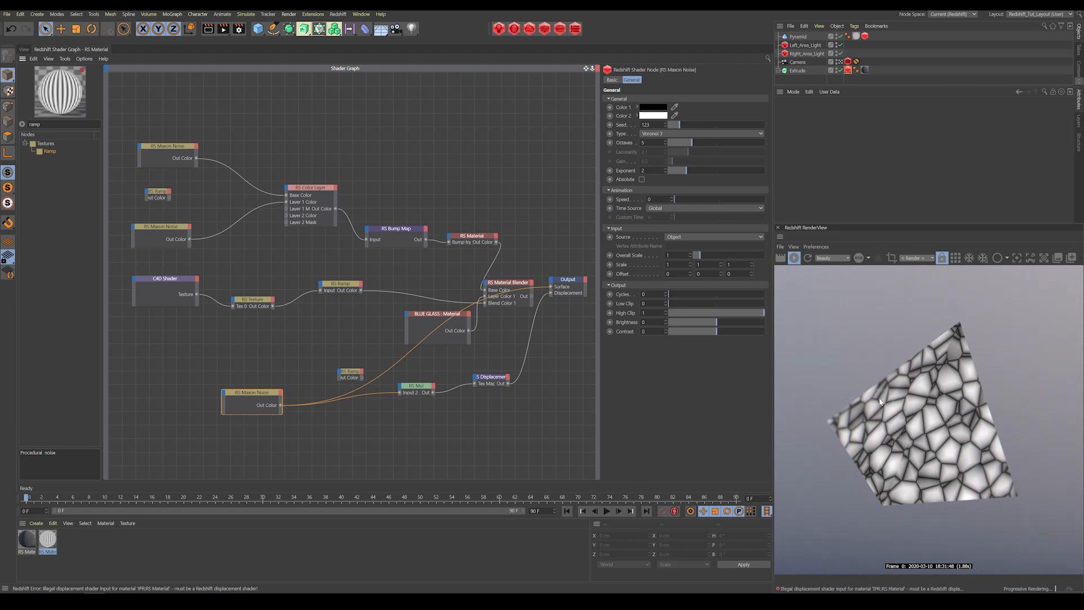
drag(265, 397, 250, 393)
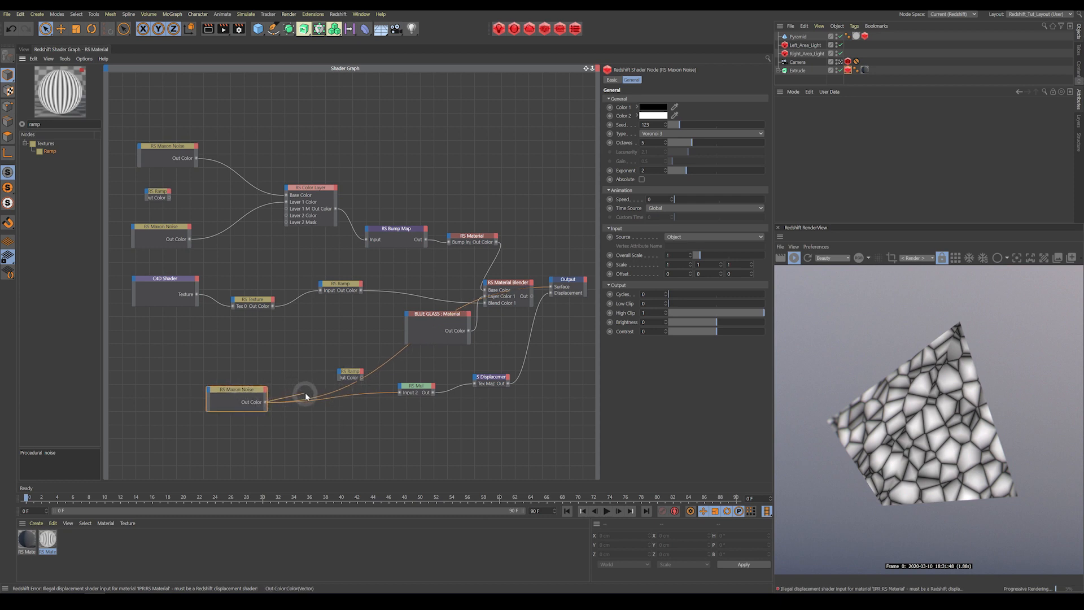
- Try feeding the lowest Maxon Noise into the spare RS Ramp beside it, and delete that ramp
drag(315, 399, 341, 376)
click(388, 377)
click(361, 373)
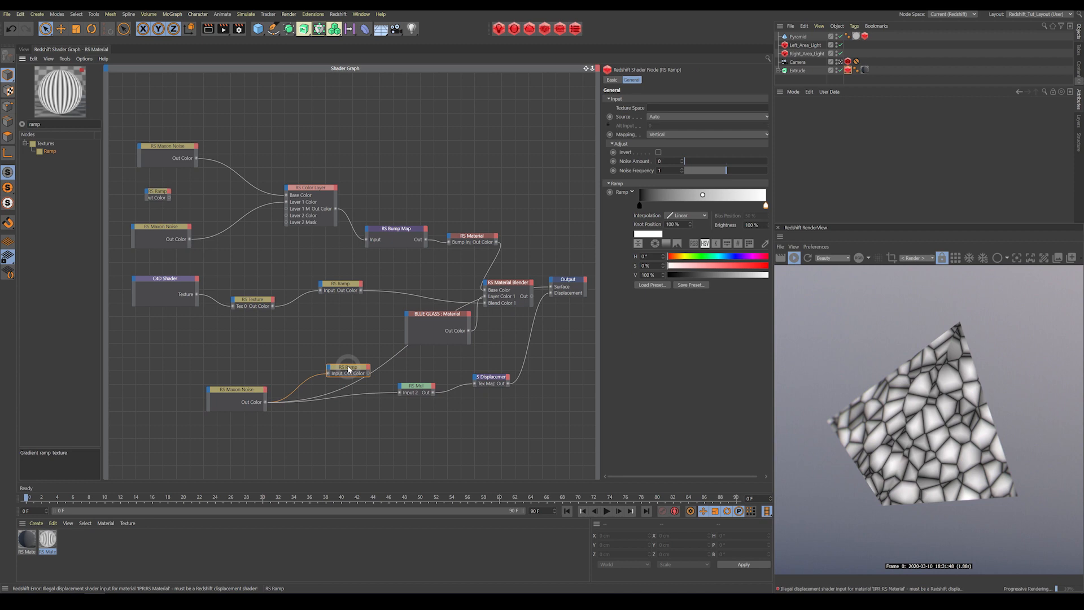
click(346, 369)
key(Delete)
- Disconnect the Maxon Noise from the Output's surface and put the Material Blender back on it
drag(268, 398, 306, 392)
click(408, 359)
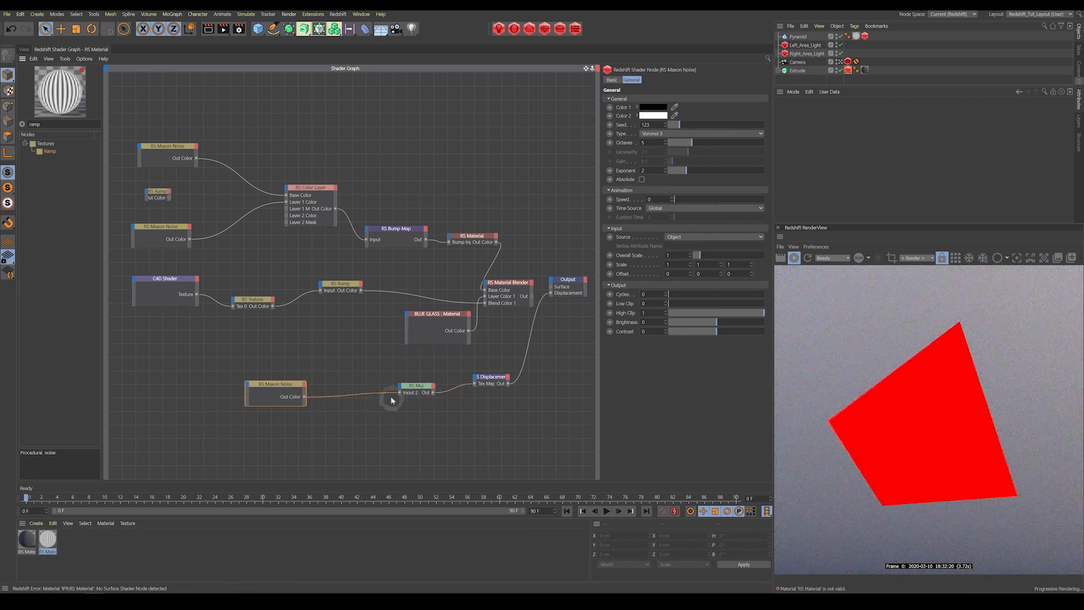
drag(546, 286, 548, 287)
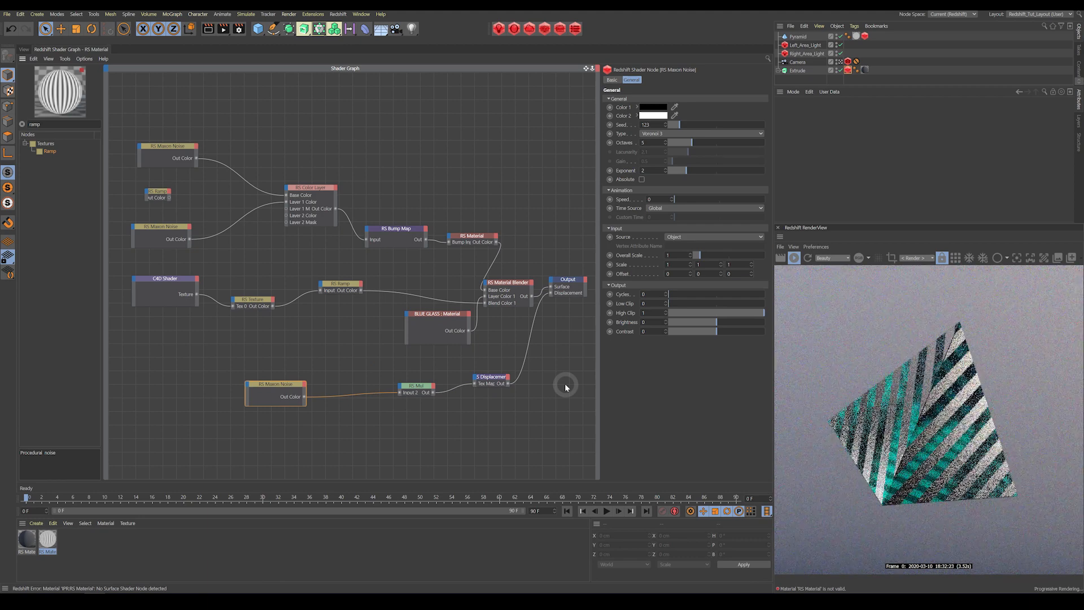
- Connect the lowest Maxon Noise straight to the RS Displacement's Tex Map, bypassing the RS Mul and moving it lower
click(416, 389)
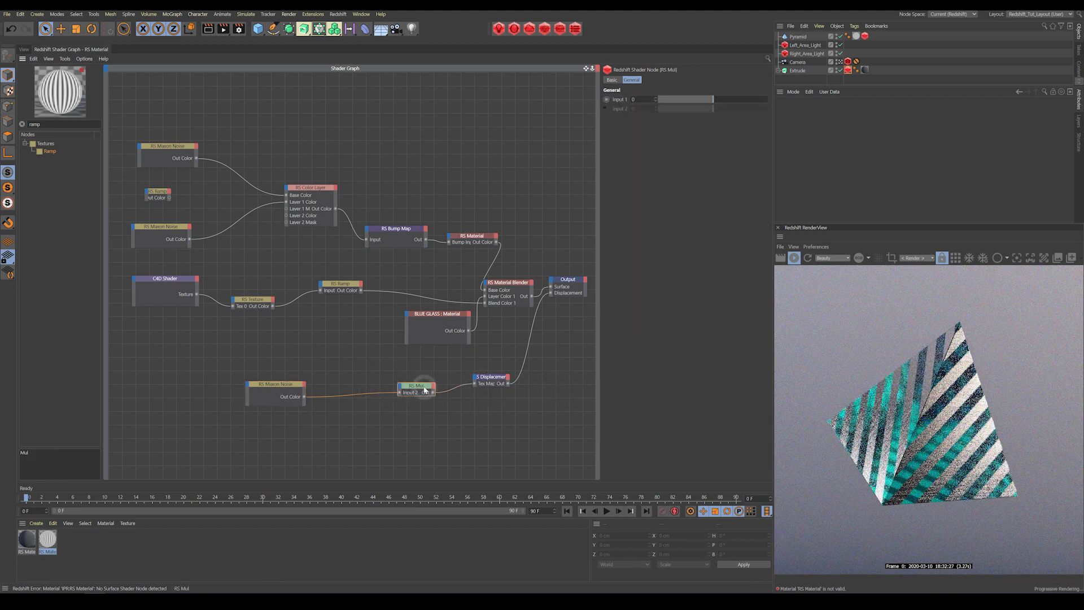
click(292, 386)
drag(292, 386, 423, 427)
drag(288, 385, 289, 375)
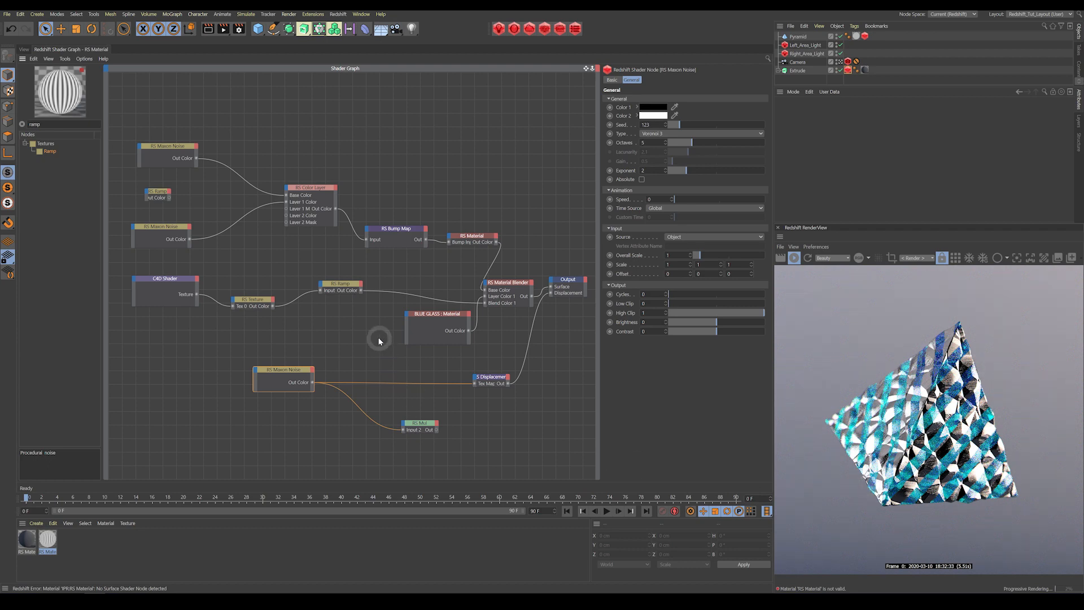
- Multiply the RS Ramp stripes with the Maxon Noise in the RS Mul, and preview the product on the Output's surface
click(176, 284)
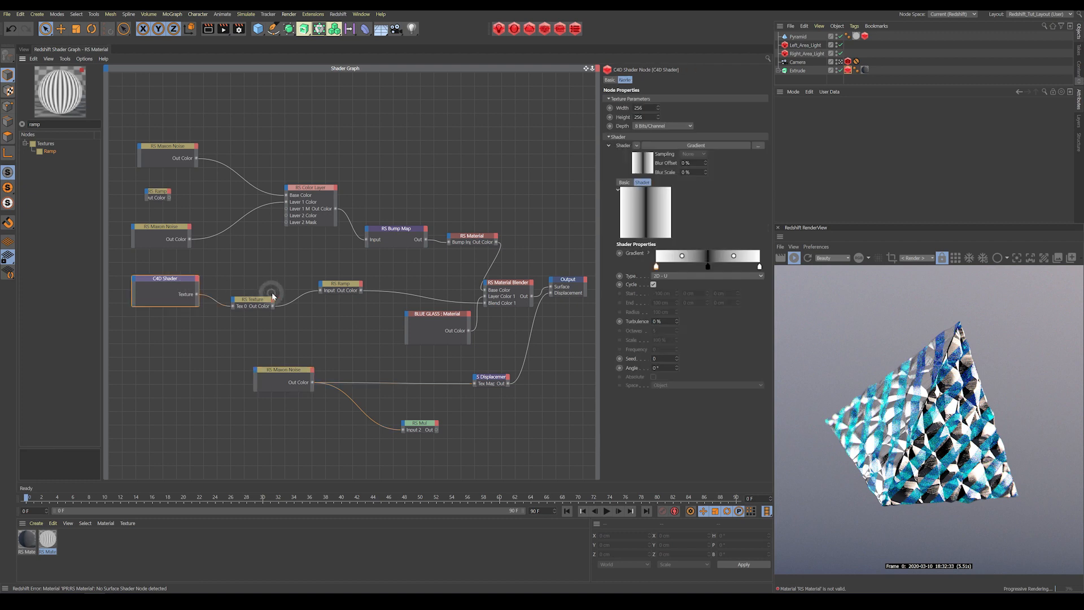
click(253, 300)
click(340, 289)
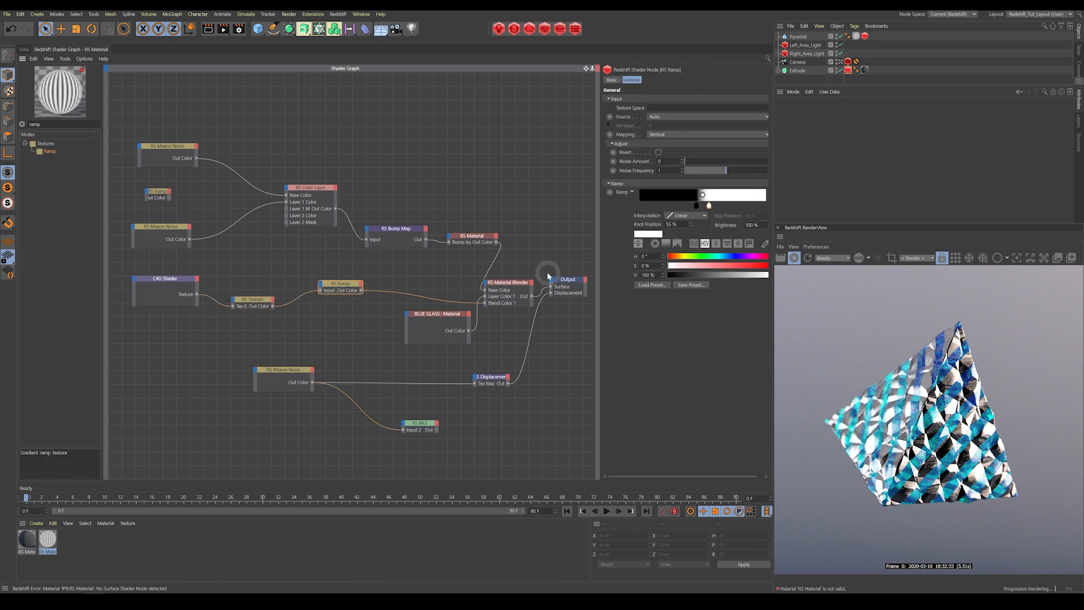
drag(361, 291, 551, 289)
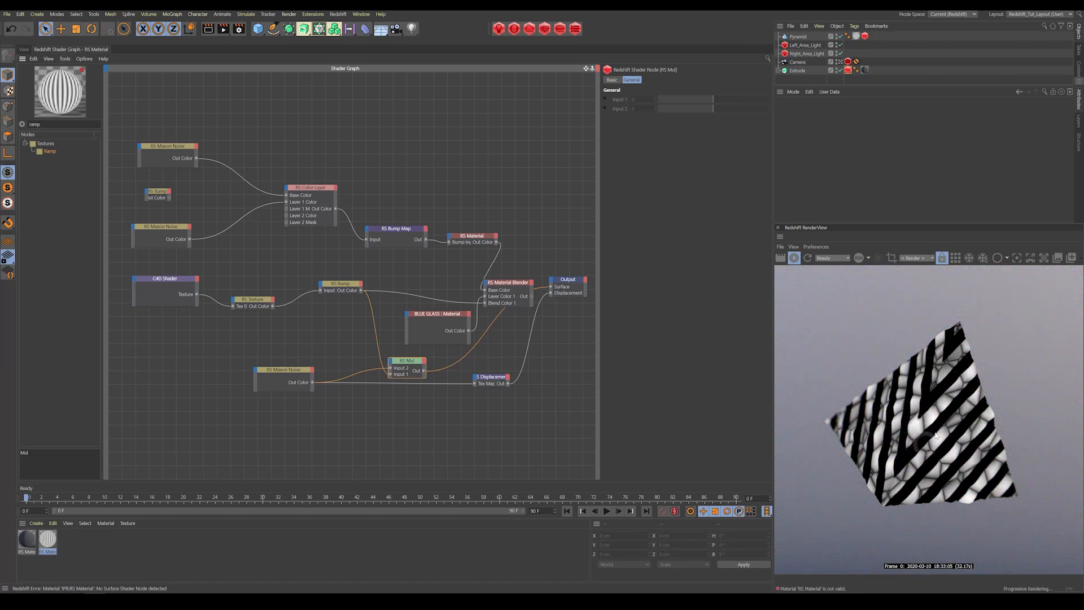
drag(405, 362, 397, 361)
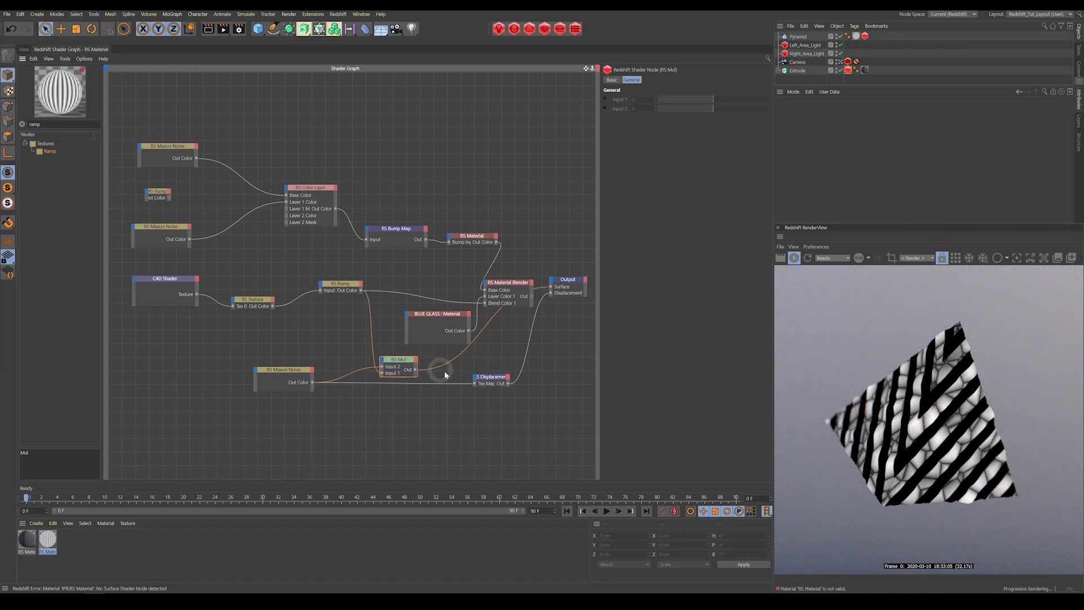
- Connect the RS Mul to the RS Displacement's Tex Map, and return the Material Blender to the Output's surface
drag(471, 384, 474, 383)
click(488, 324)
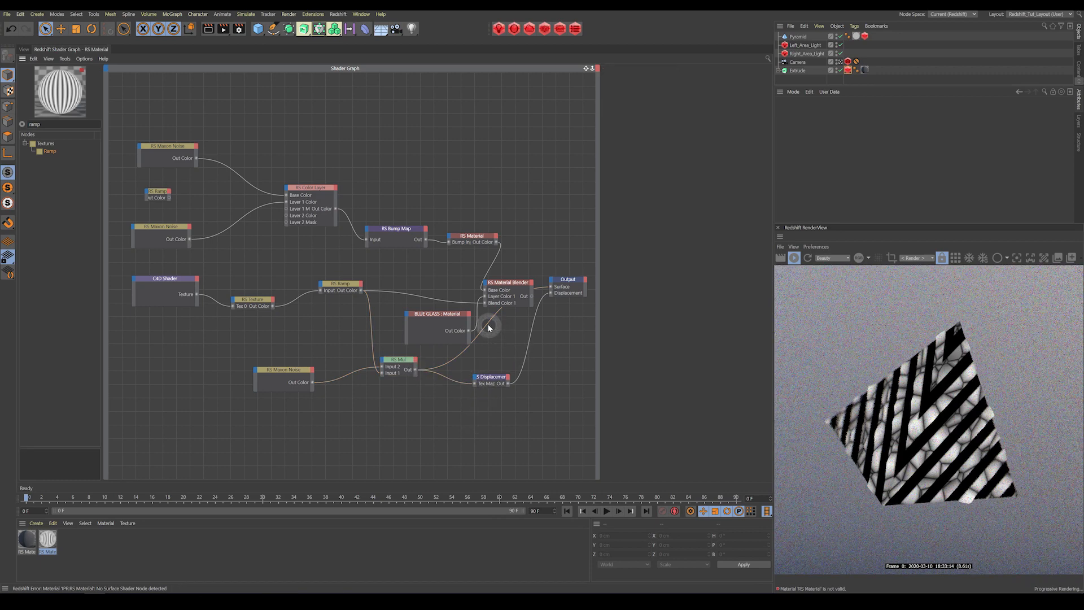
drag(532, 296, 551, 289)
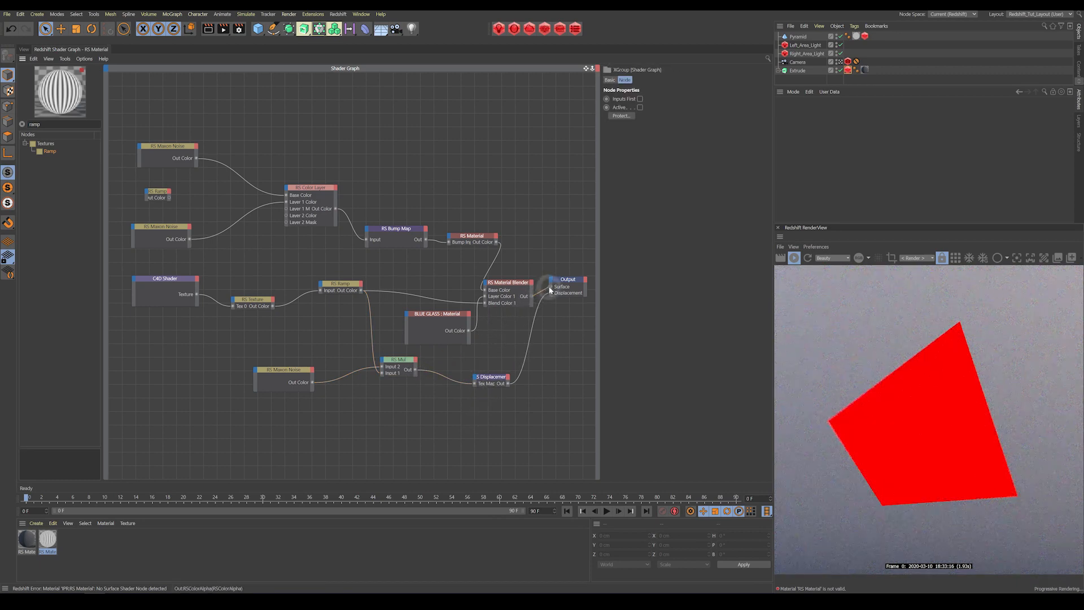
click(544, 414)
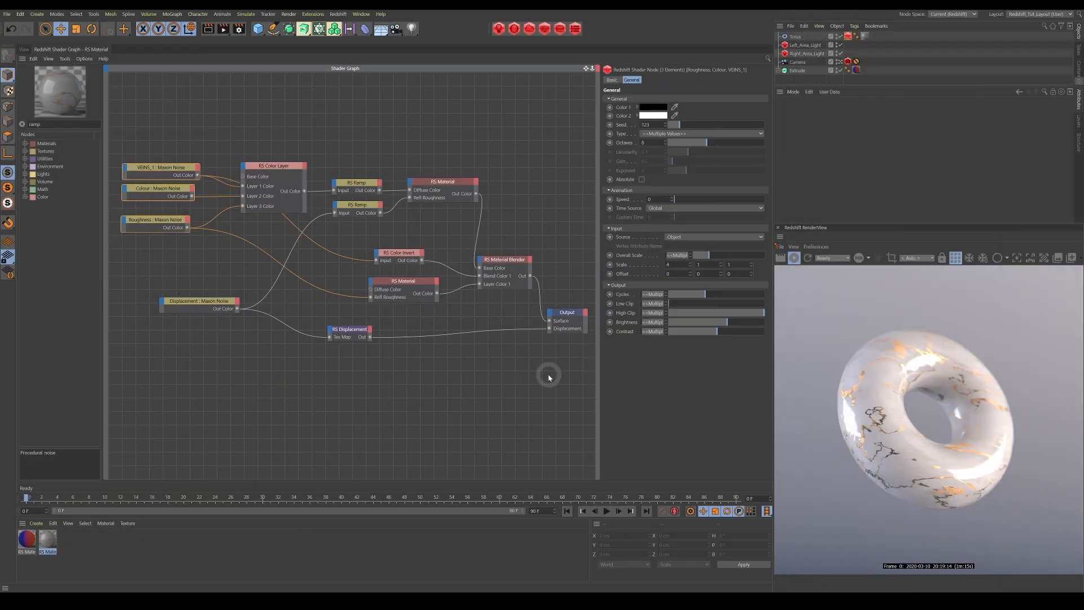
- Nudge the two RS Material nodes in the marble torus graph and show the base material's Base Properties
drag(455, 185, 456, 193)
mouse_move(413, 287)
mouse_down()
mouse_move(443, 294)
mouse_move(418, 288)
mouse_up()
click(447, 194)
drag(448, 194, 436, 188)
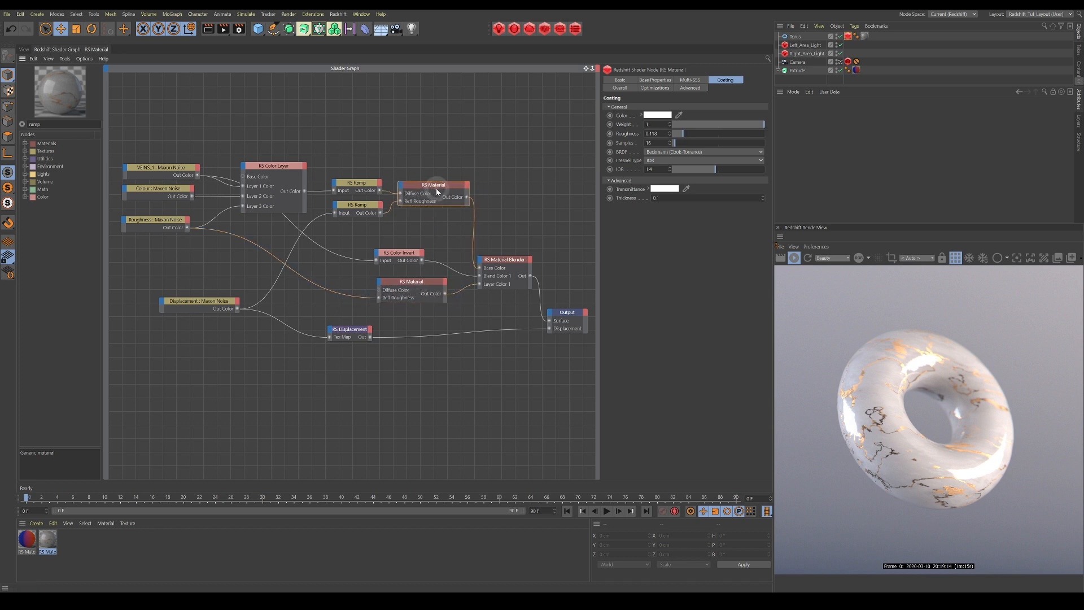
click(446, 187)
drag(446, 187, 449, 189)
click(655, 80)
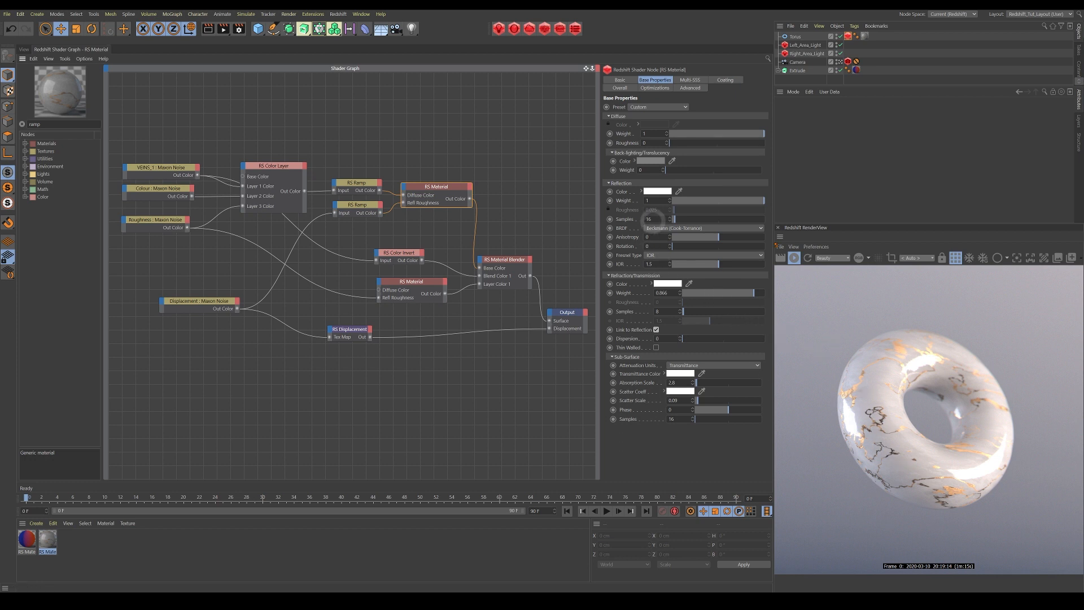
- Duplicate the base RS Material above the original and adjust the copy's diffuse color
ctrl+drag(442, 187, 451, 118)
click(653, 124)
drag(675, 140, 722, 147)
click(638, 154)
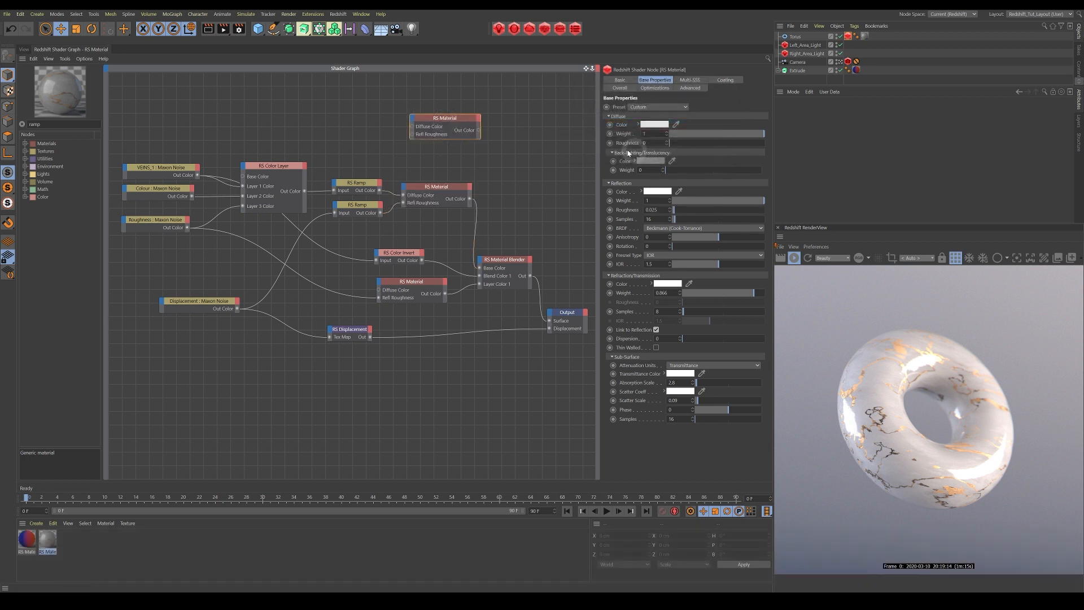
- Connect the duplicated RS Material to the blender's Base Color, and the upper RS Ramp to the copy's Diffuse Color
drag(478, 130, 479, 271)
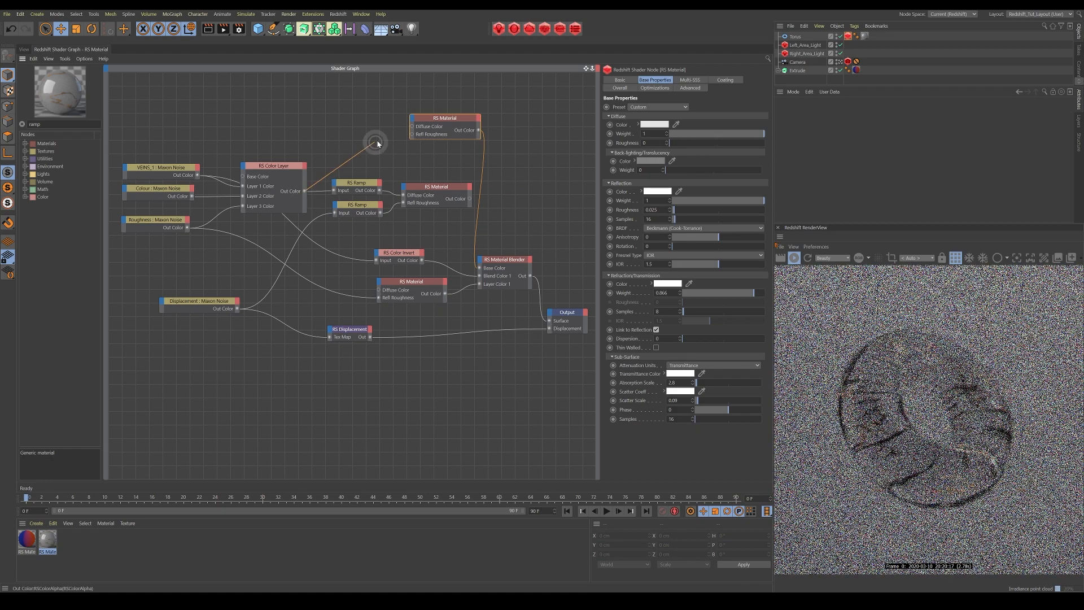
drag(379, 192, 413, 126)
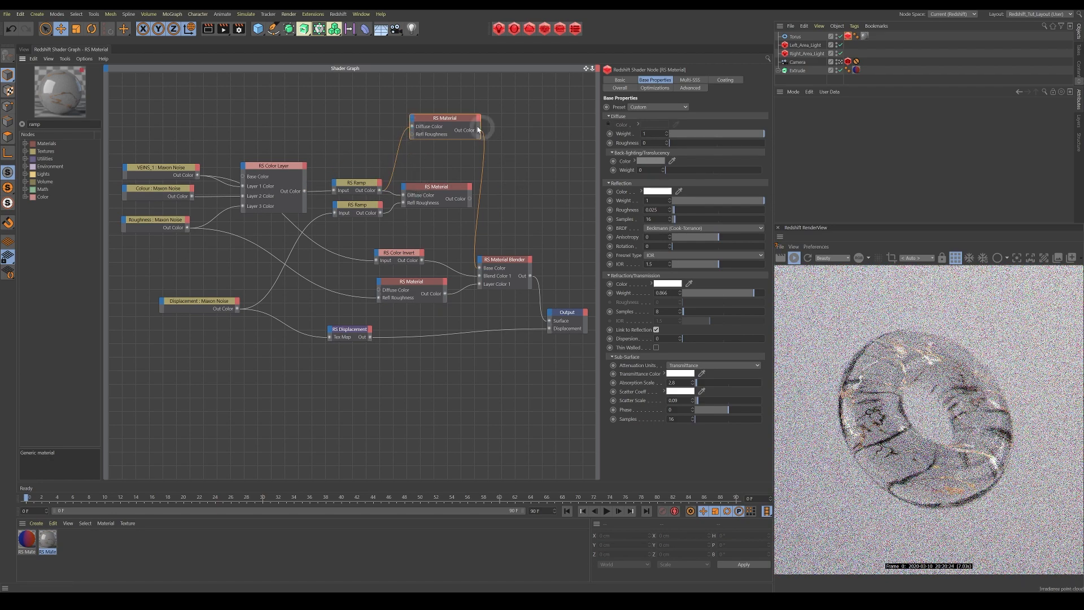
- Set the duplicated material's refraction weight, absorption scale and scatter scale to 0, and move the node closer to the original
drag(728, 299, 641, 292)
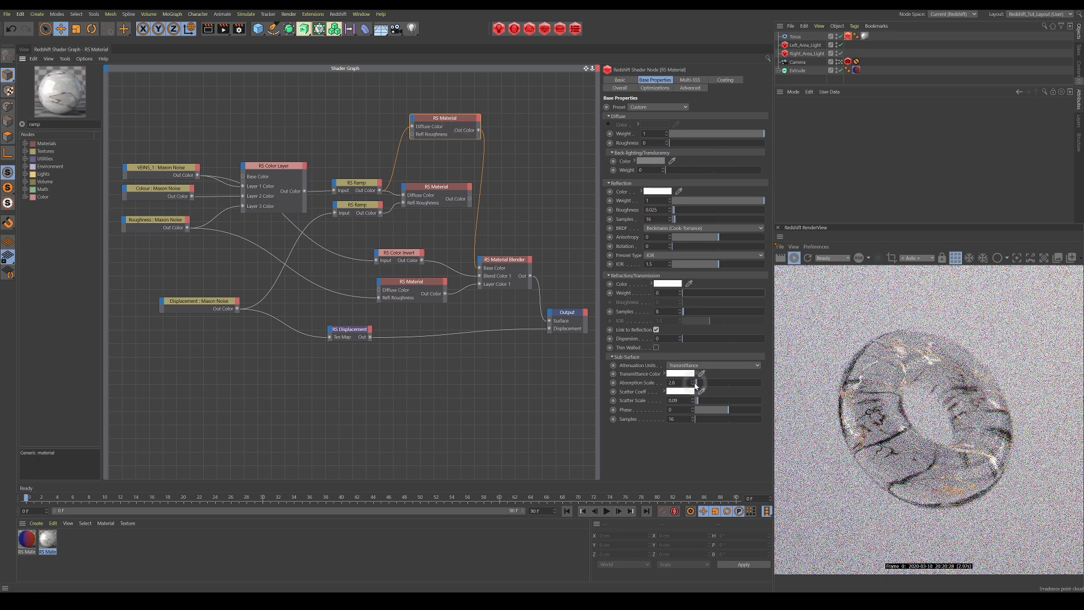
drag(697, 400, 681, 382)
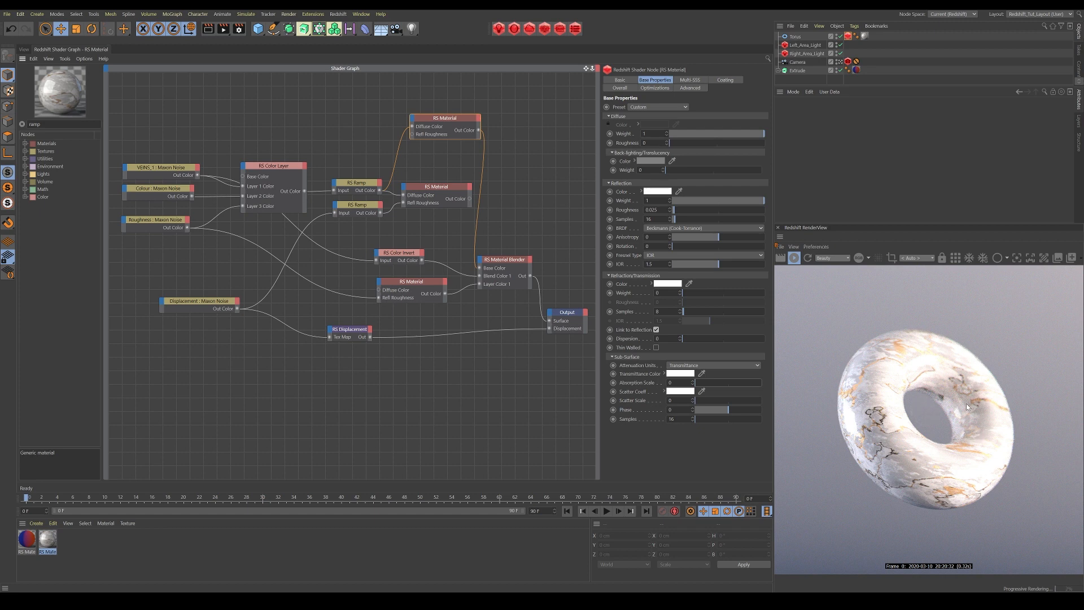
drag(451, 121, 446, 132)
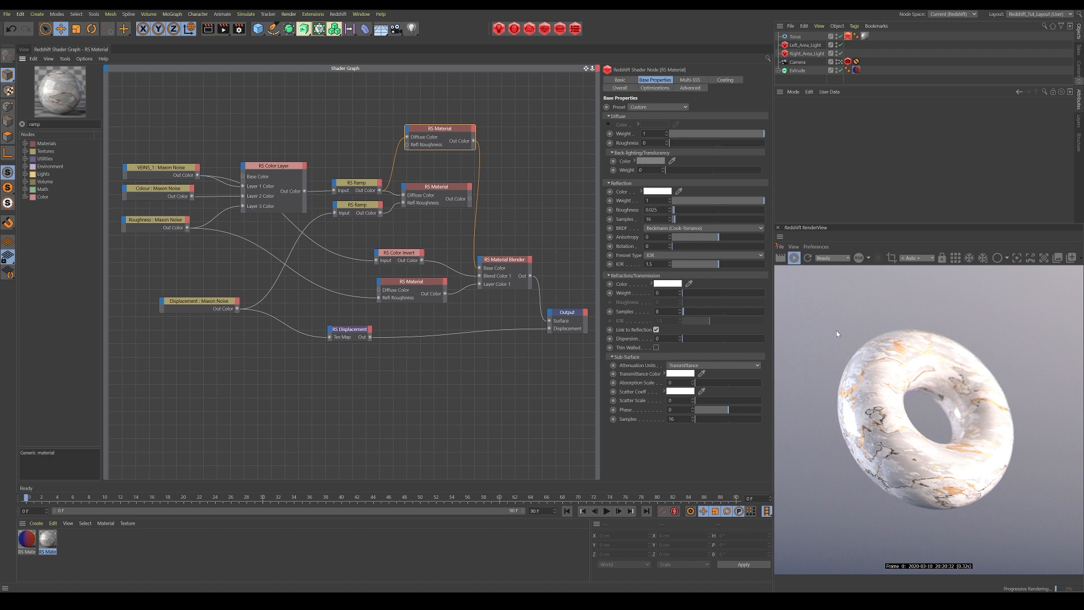
drag(443, 131, 442, 136)
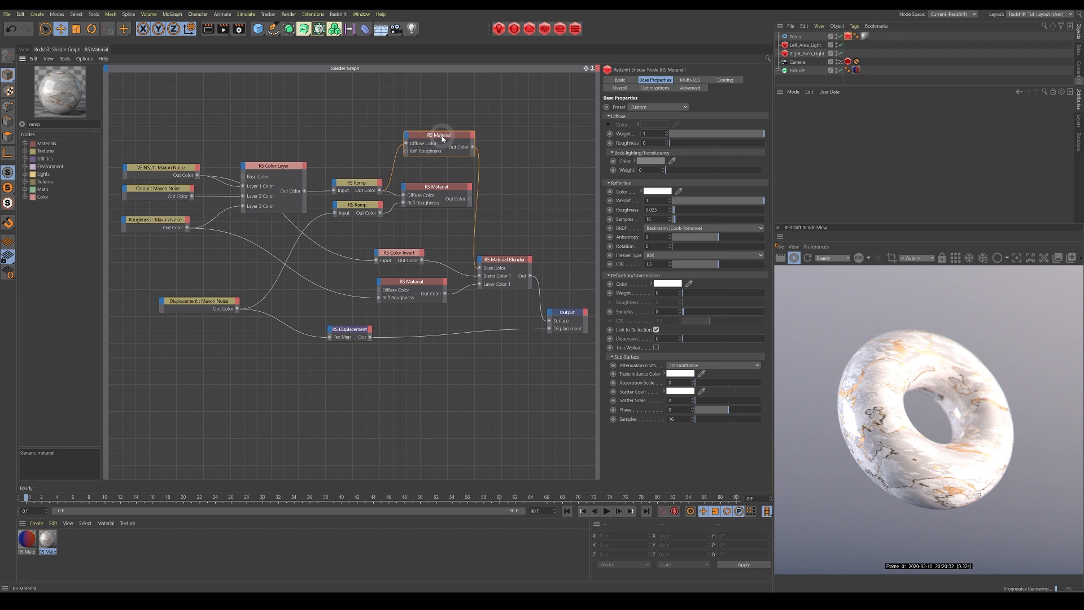
- Delete the duplicated RS Material and connect the original to the RS Material Blender's Base Color
key(Delete)
drag(471, 199, 483, 264)
click(531, 266)
drag(443, 191, 443, 187)
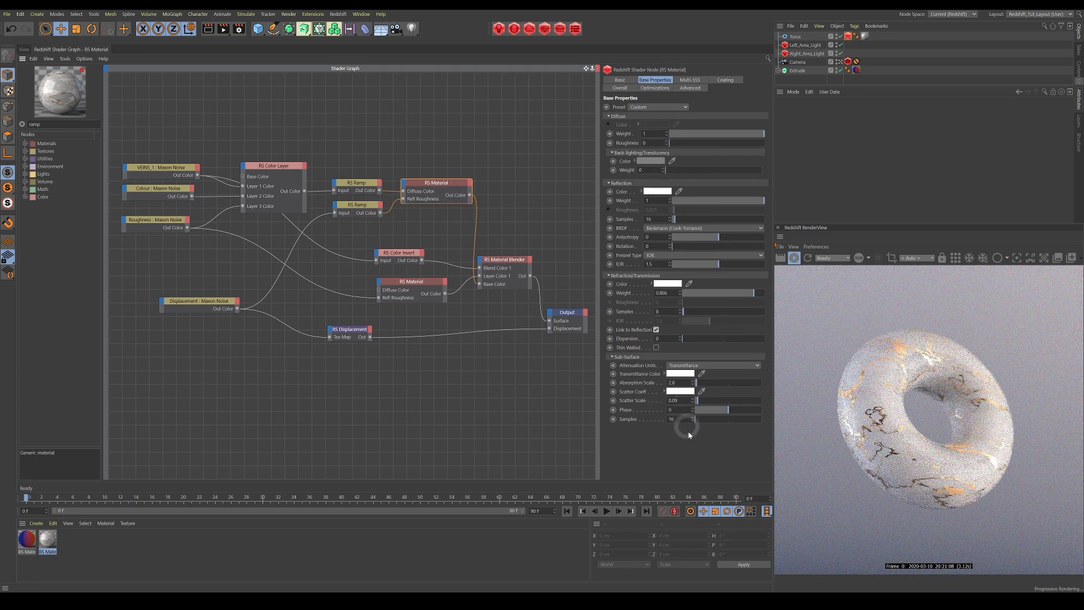
- Set the original RS Material's absorption scale to 0 and, after trying a scatter scale of 1, set the scatter scale to 0.09
text(0)
key(Return)
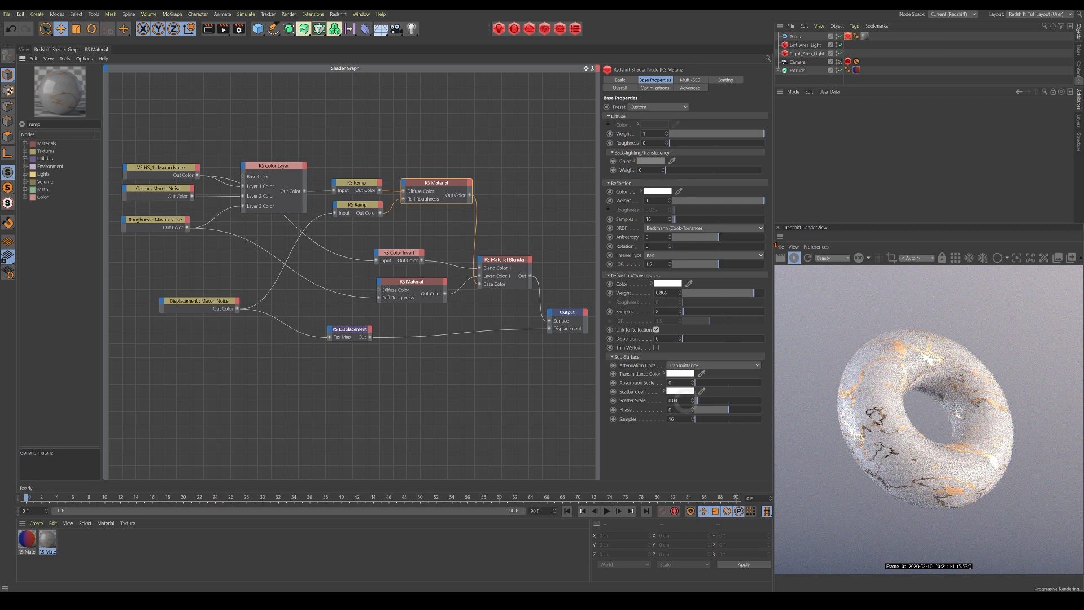
drag(699, 403, 728, 403)
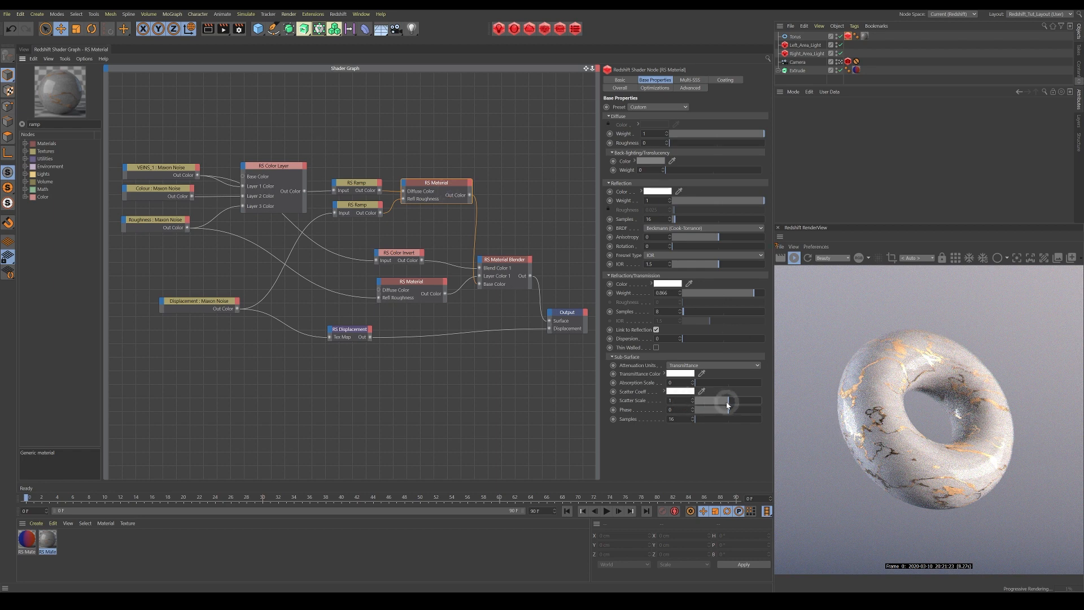
drag(727, 404, 699, 404)
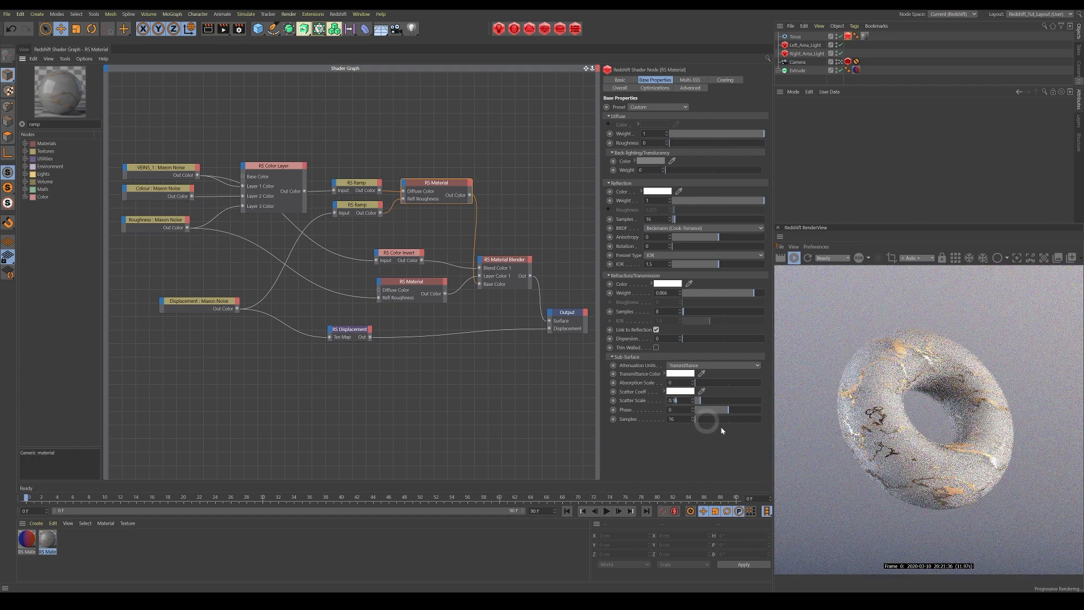
key(BackSpace)
key(BackSpace)
text(09)
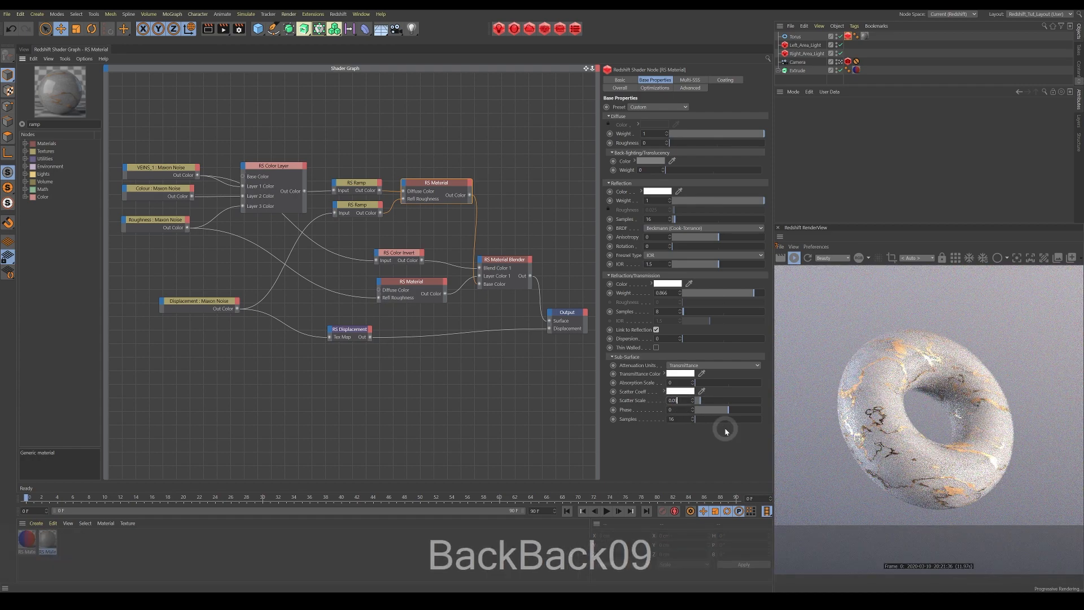
click(702, 453)
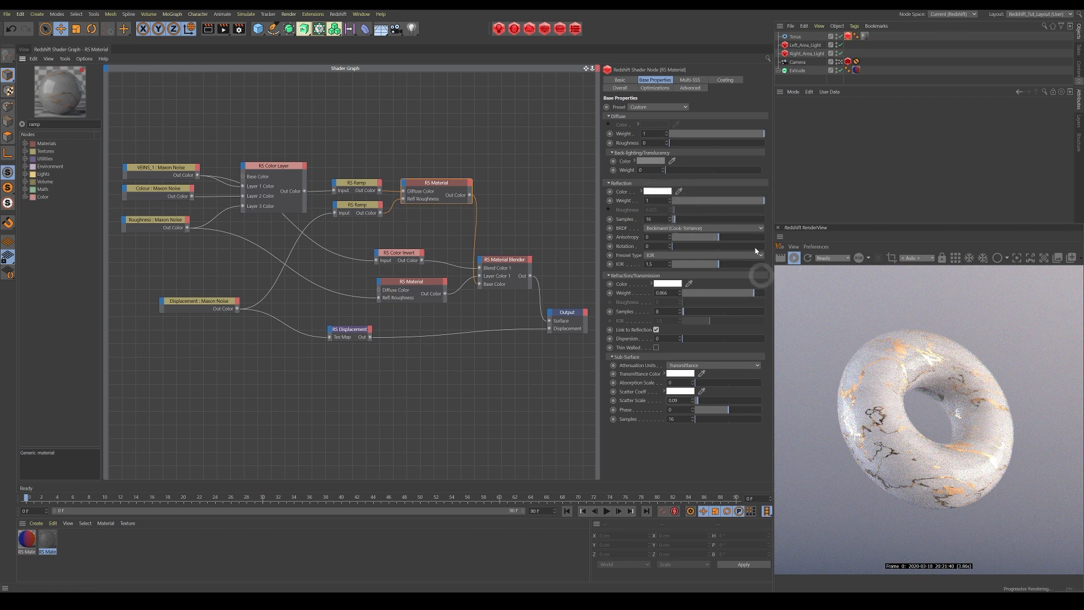
- Examine the lower RS Ramp feeding reflection roughness and the base RS Material's Coating settings
click(725, 79)
click(654, 80)
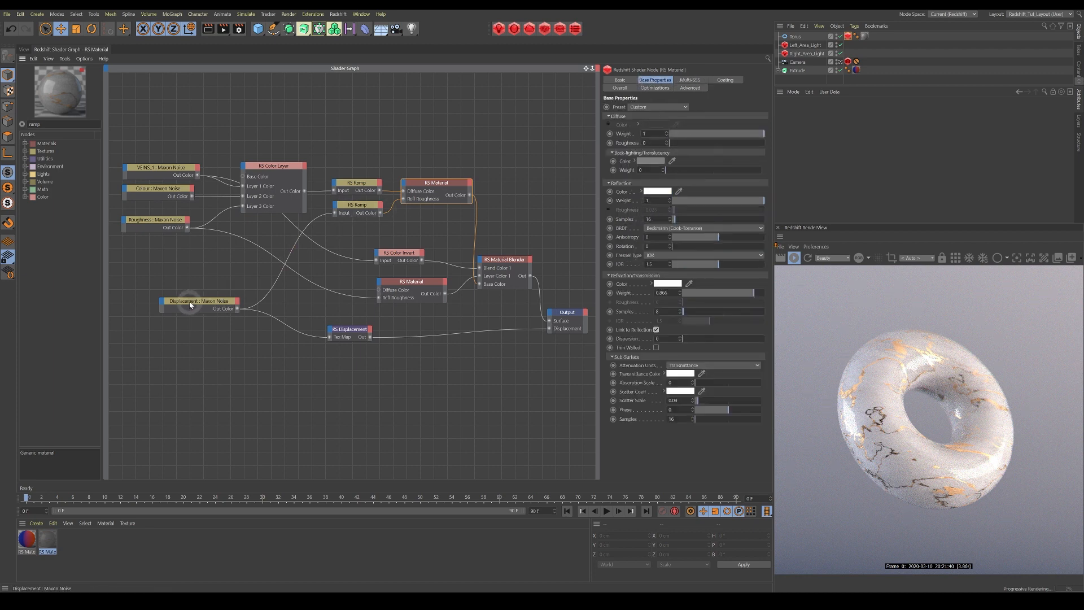
drag(342, 215, 341, 223)
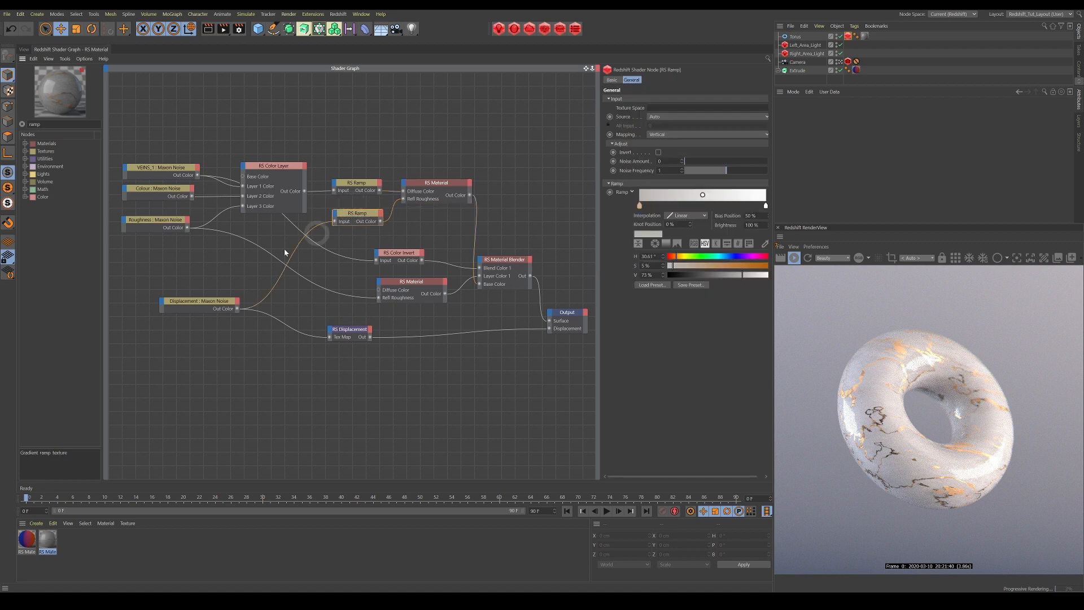
drag(450, 185, 451, 187)
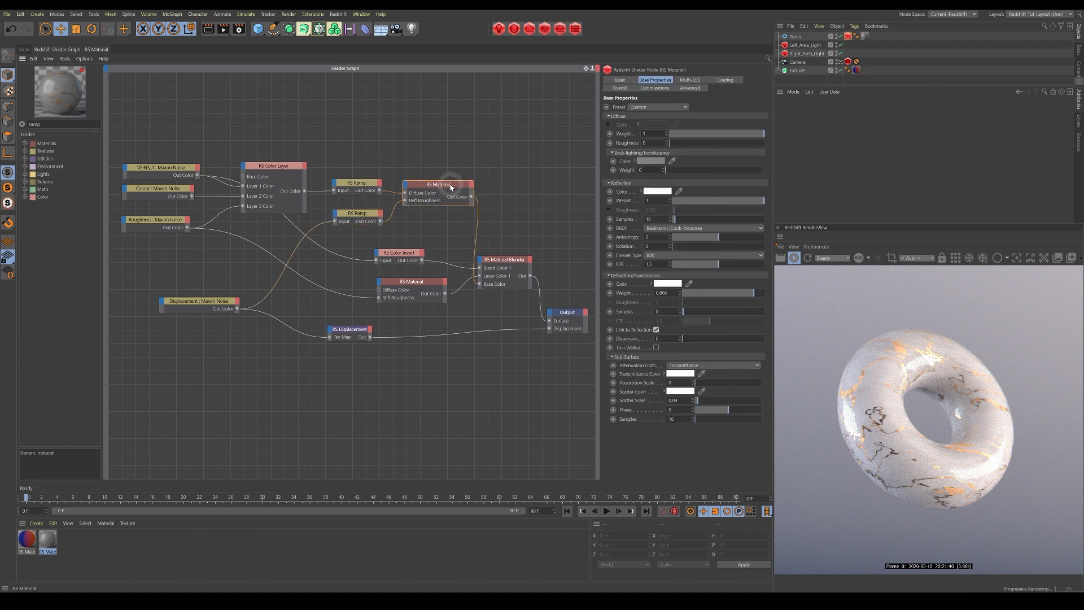
click(724, 80)
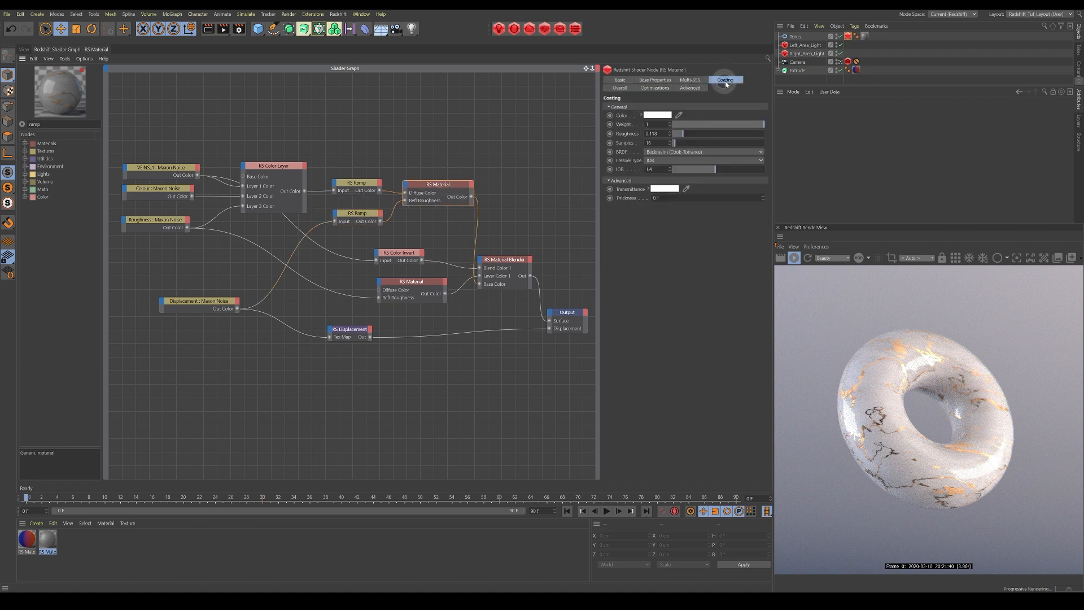
- Try a coating roughness of 0 on the base RS Material, then set it to 0.116
click(649, 141)
drag(682, 136, 673, 135)
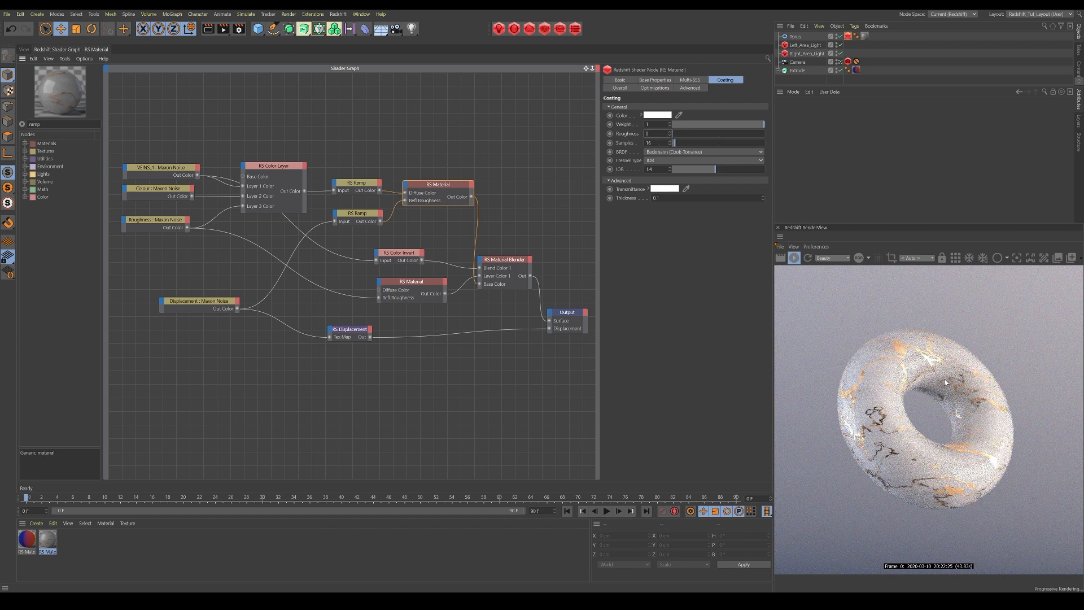
text(16)
key(Return)
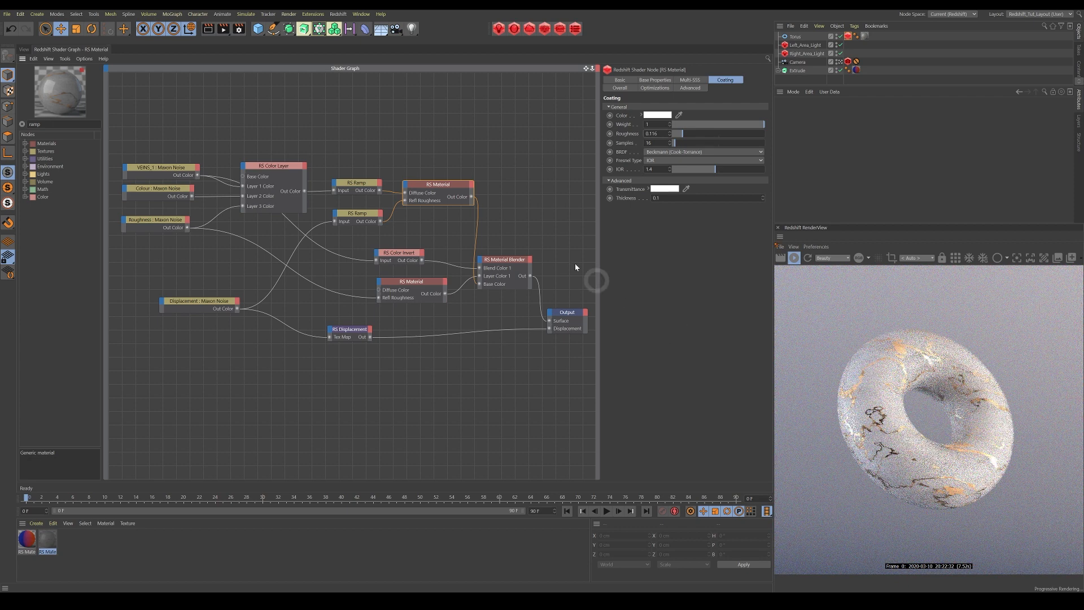
- Review the diffuse chain from the noise nodes through RS Color Layer and the upper RS Ramp, examining the ramp's gradient
drag(451, 189, 454, 192)
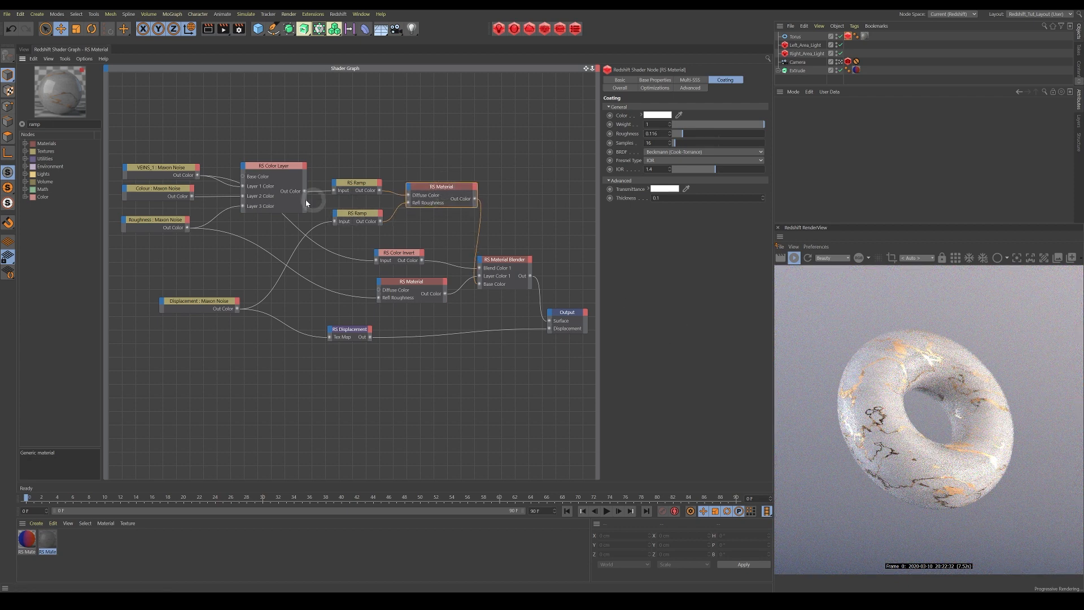
drag(361, 185, 366, 185)
drag(132, 135, 165, 251)
drag(278, 171, 280, 174)
click(362, 185)
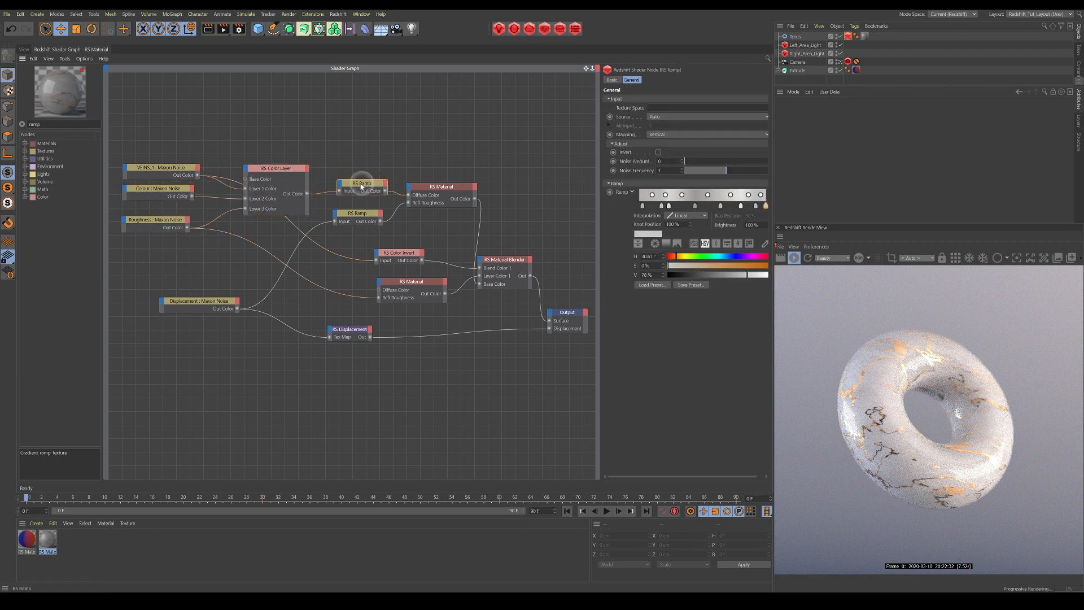
drag(367, 182, 363, 183)
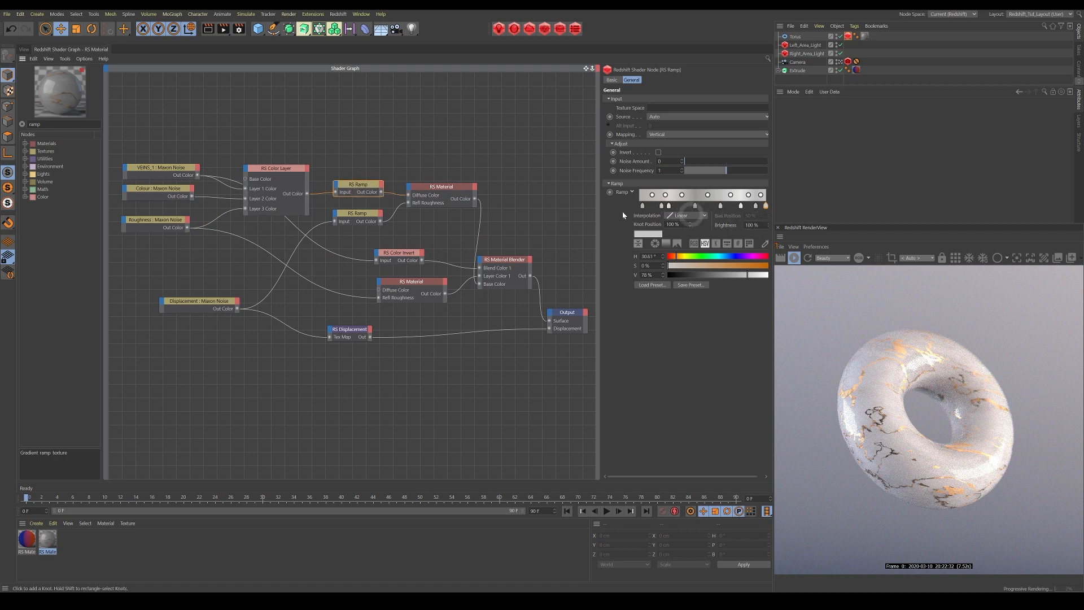
- Preview the RS Color Layer, the upper RS Ramp and the base RS Material by connecting each in turn to the Output's Surface
drag(306, 194, 583, 326)
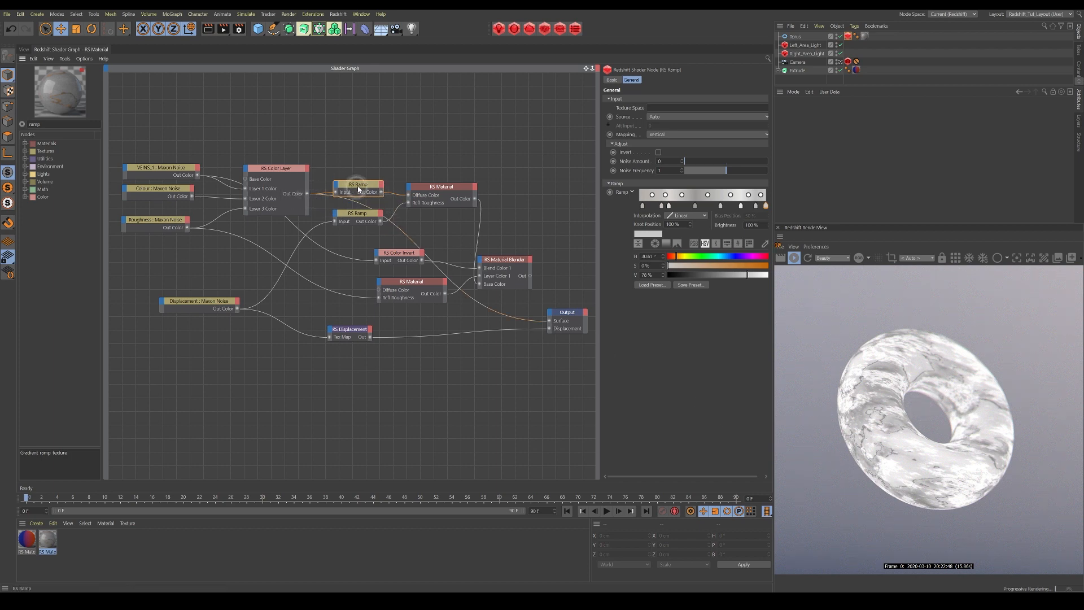
drag(381, 192, 548, 321)
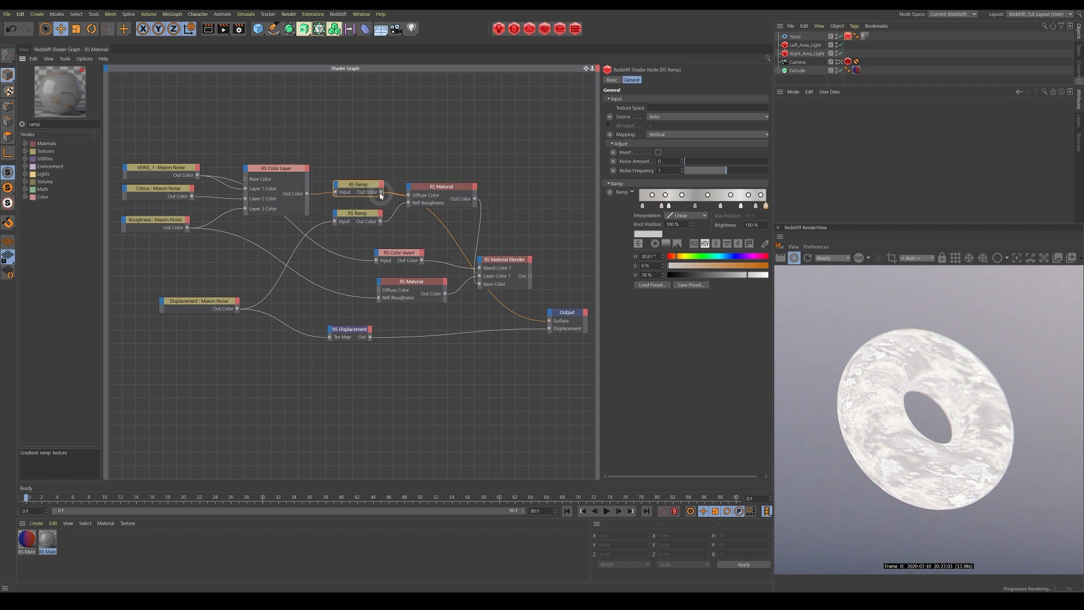
drag(384, 192, 449, 231)
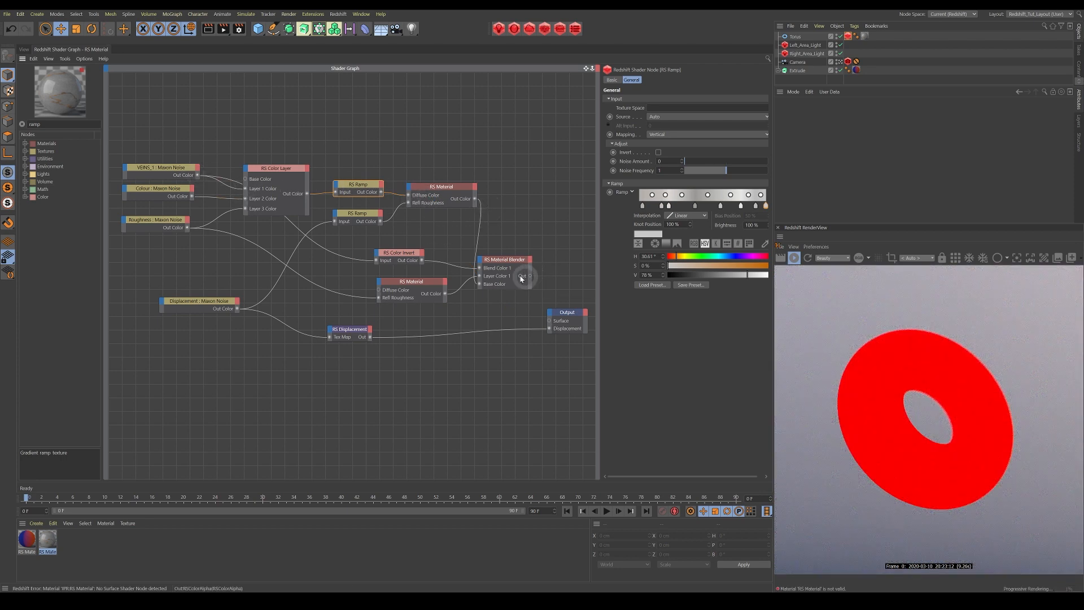
drag(474, 200, 549, 320)
- Space out the VEINS_1, Colour and Roughness noise nodes and connect VEINS_1 to the Output's Surface
click(170, 171)
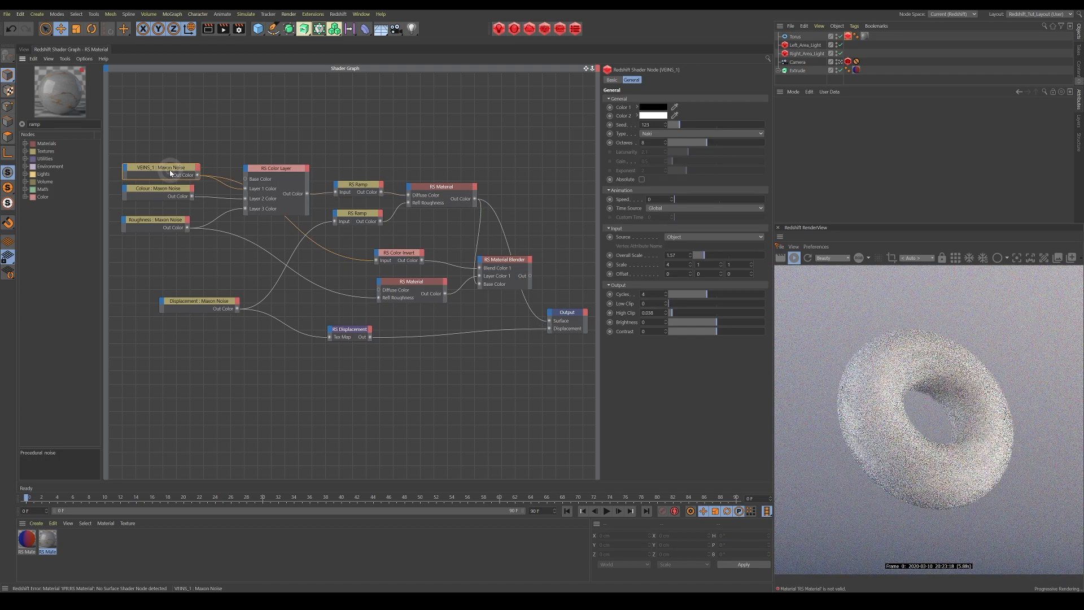
drag(170, 172, 175, 223)
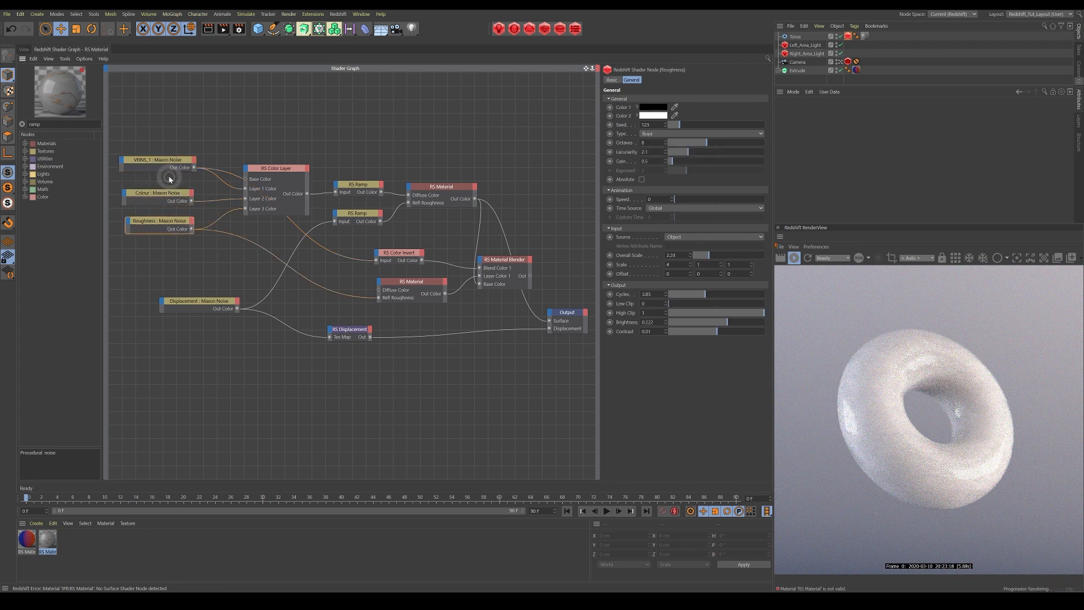
click(167, 163)
drag(194, 167, 549, 320)
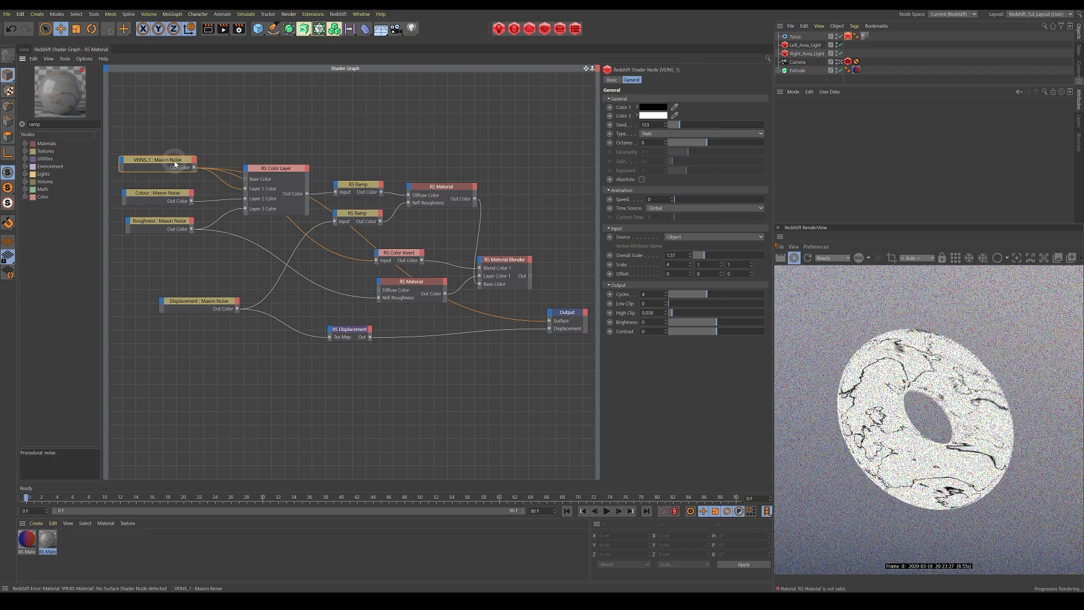
drag(174, 162, 177, 166)
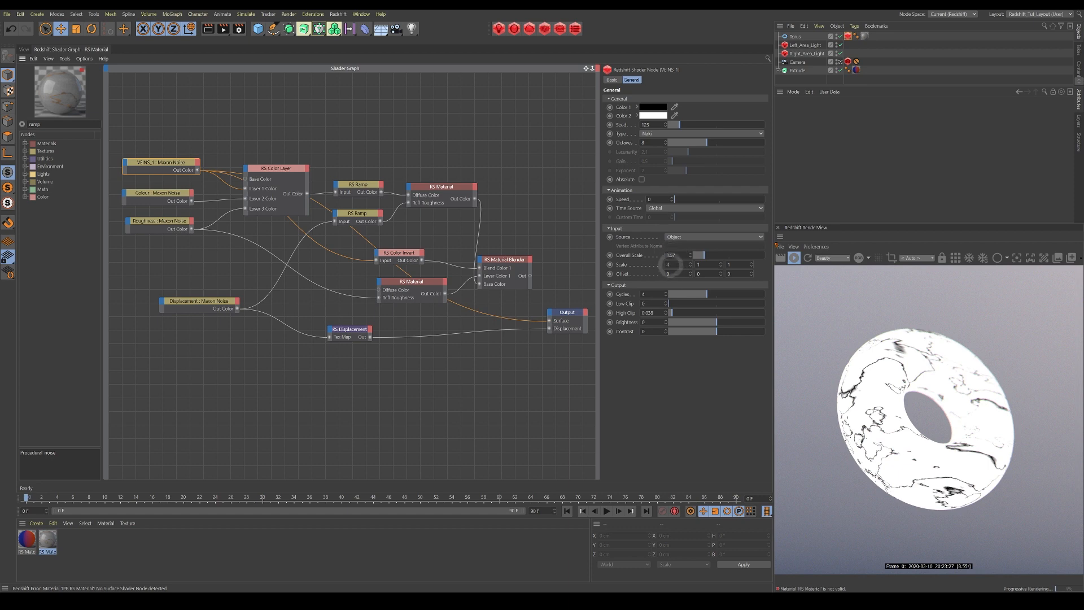
- Try a first scale value of 1 on the VEINS_1 noise, then restore it to 4
click(668, 264)
text(1)
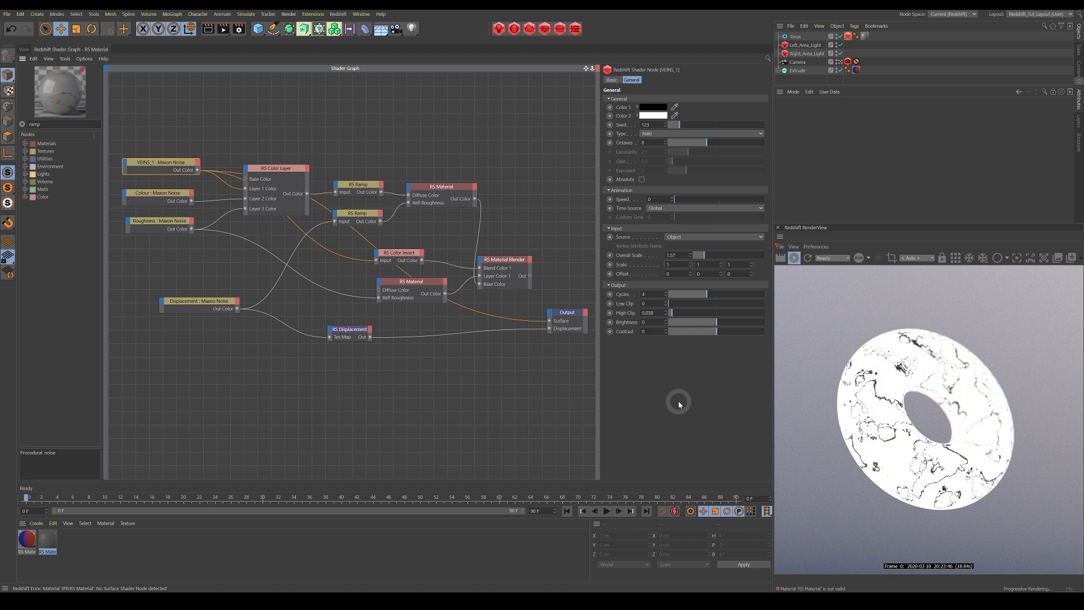
drag(677, 264, 645, 270)
text(4)
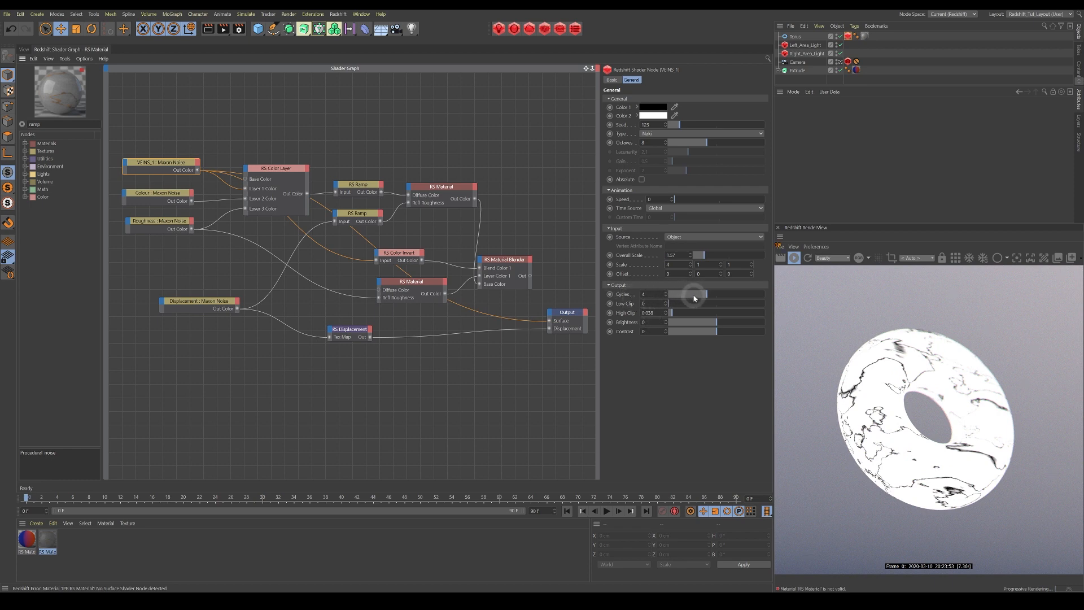
- Raise the VEINS_1 noise's High Clip to 1 and reduce its Cycles to 1
drag(674, 317, 771, 319)
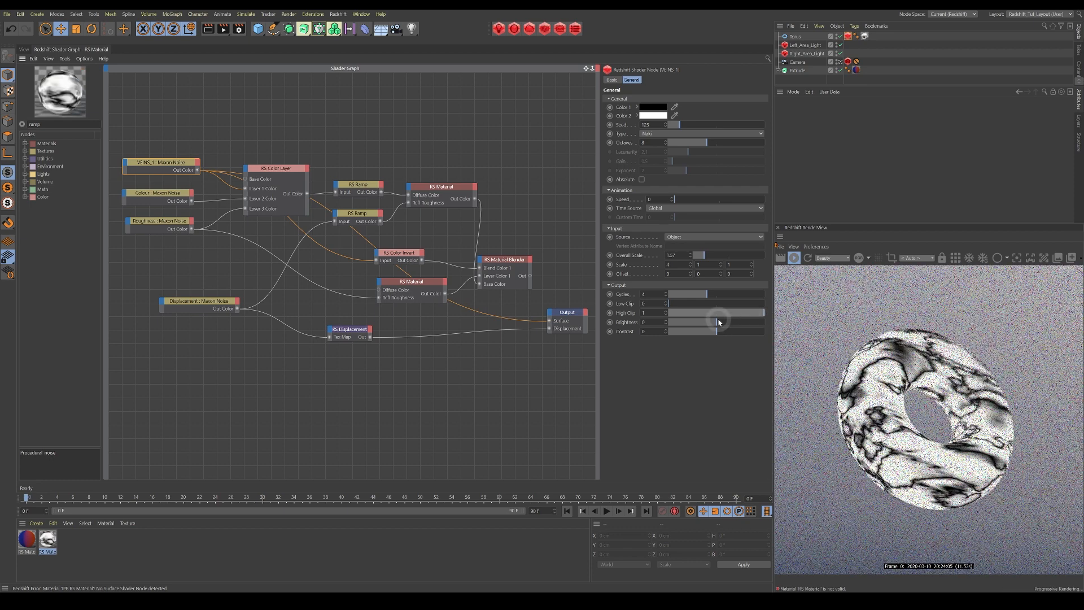
drag(706, 295, 690, 298)
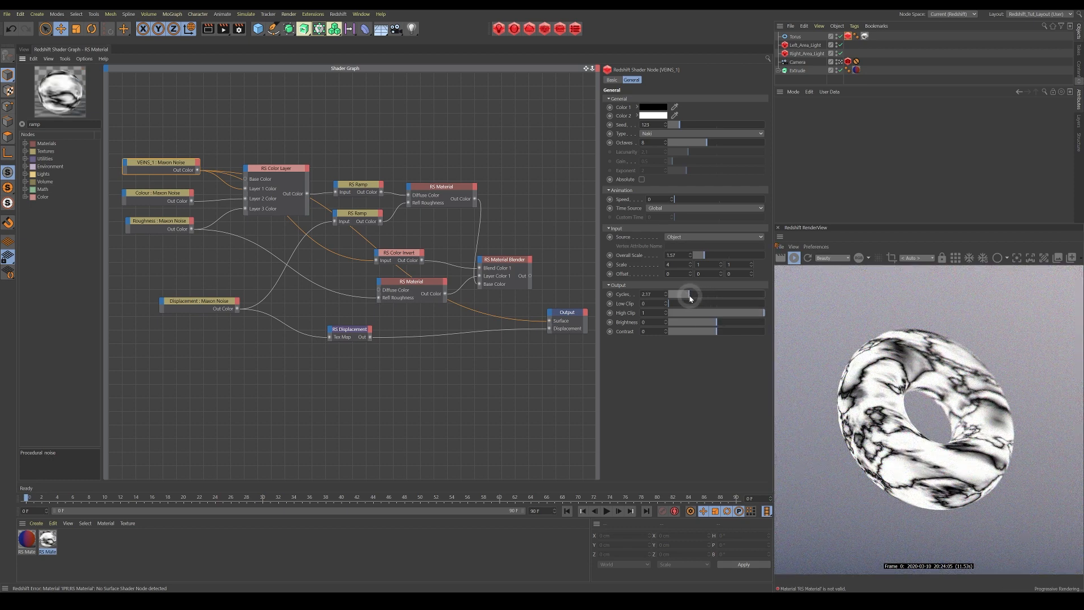
drag(692, 298, 612, 295)
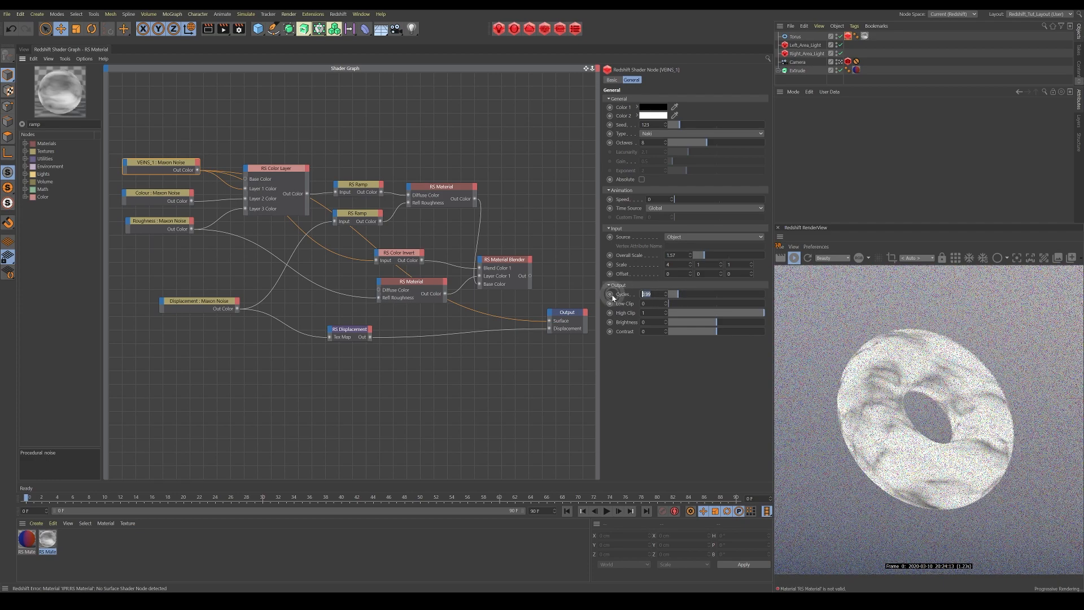
text(1)
click(616, 392)
- Restore the VEINS_1 noise's Cycles to 4 and its High Clip to 0.038
drag(678, 294, 706, 299)
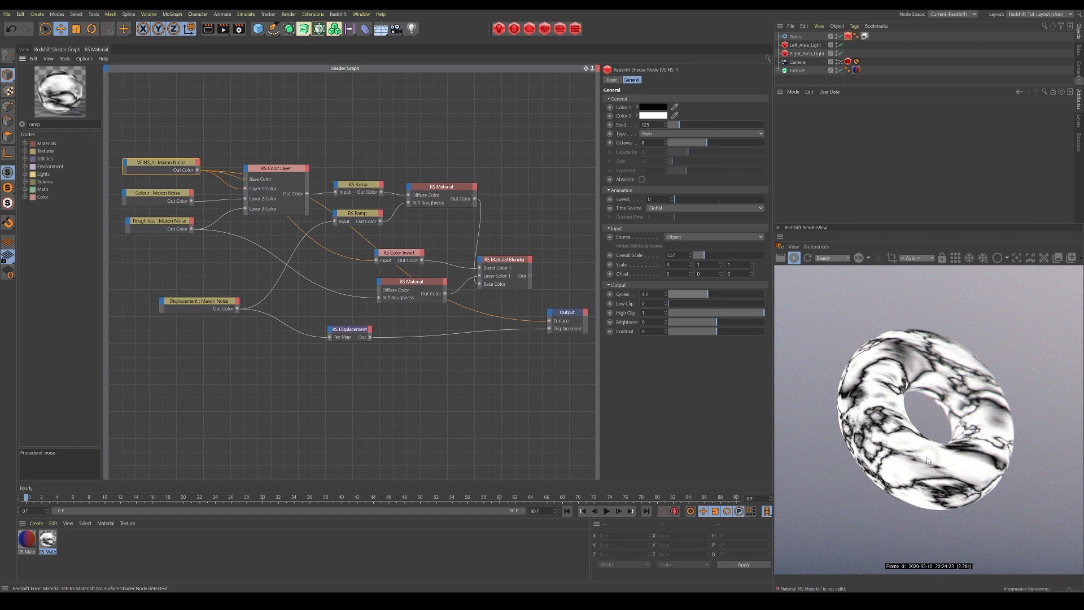
double_click(644, 295)
text(4)
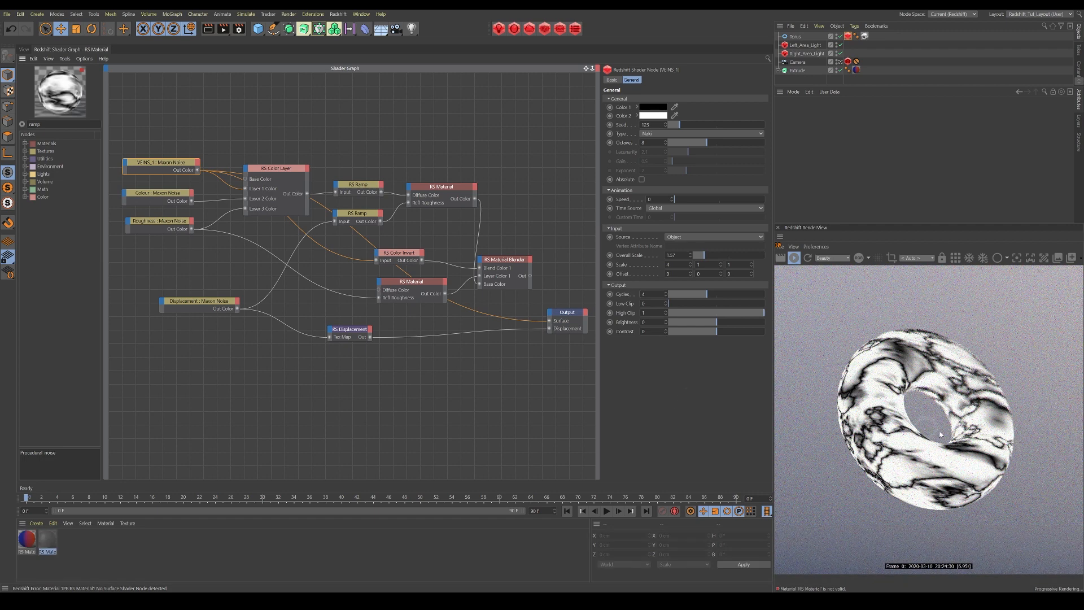
drag(758, 312, 677, 316)
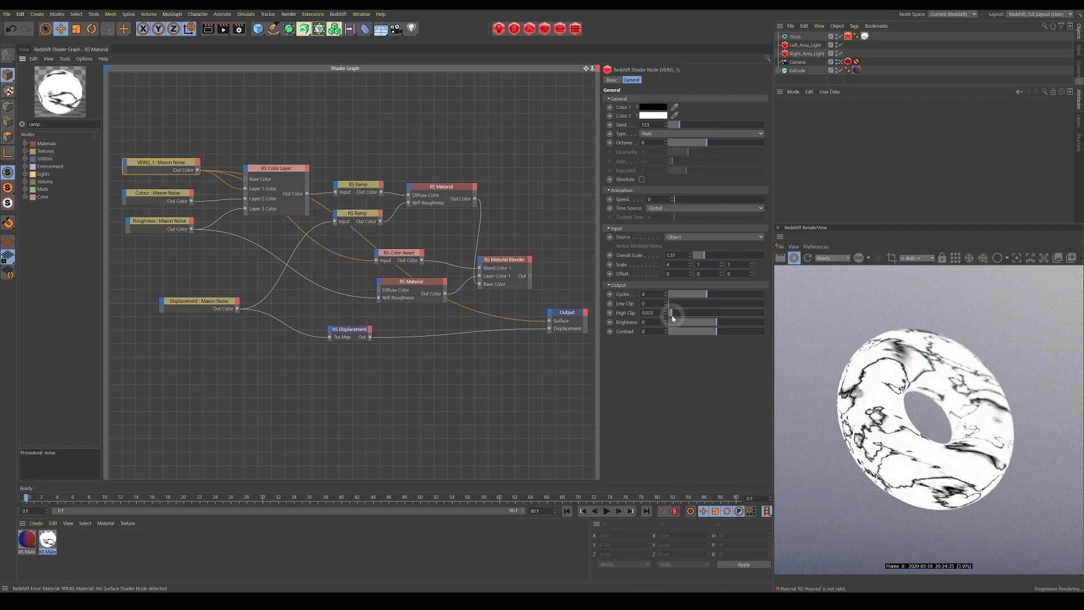
drag(671, 318, 667, 312)
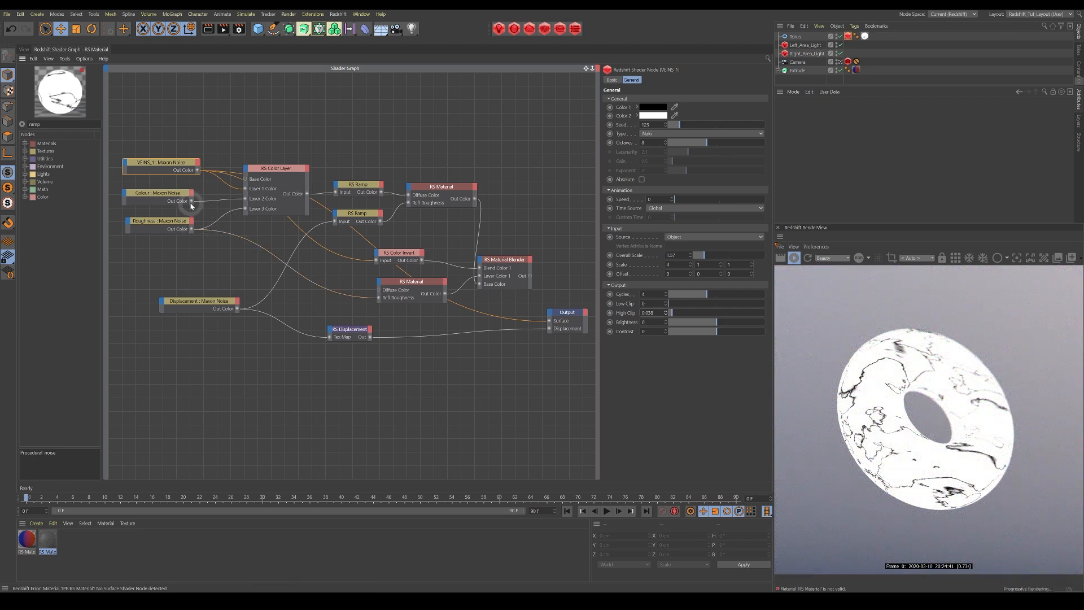
- Connect the Colour noise and then the Roughness noise to the Output's Surface, examining each noise's settings
drag(192, 202, 549, 320)
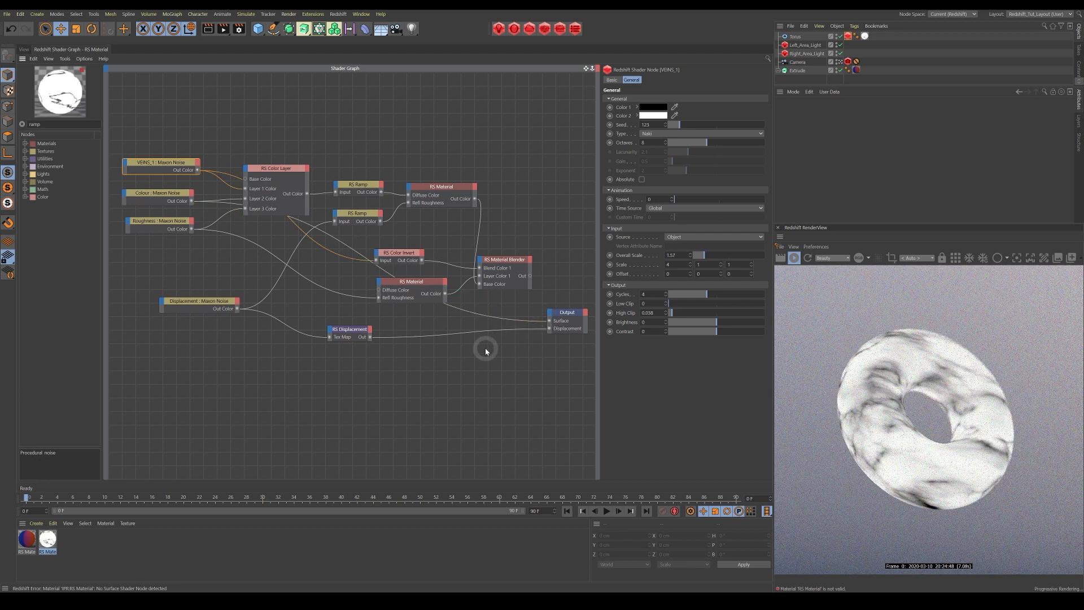
click(160, 194)
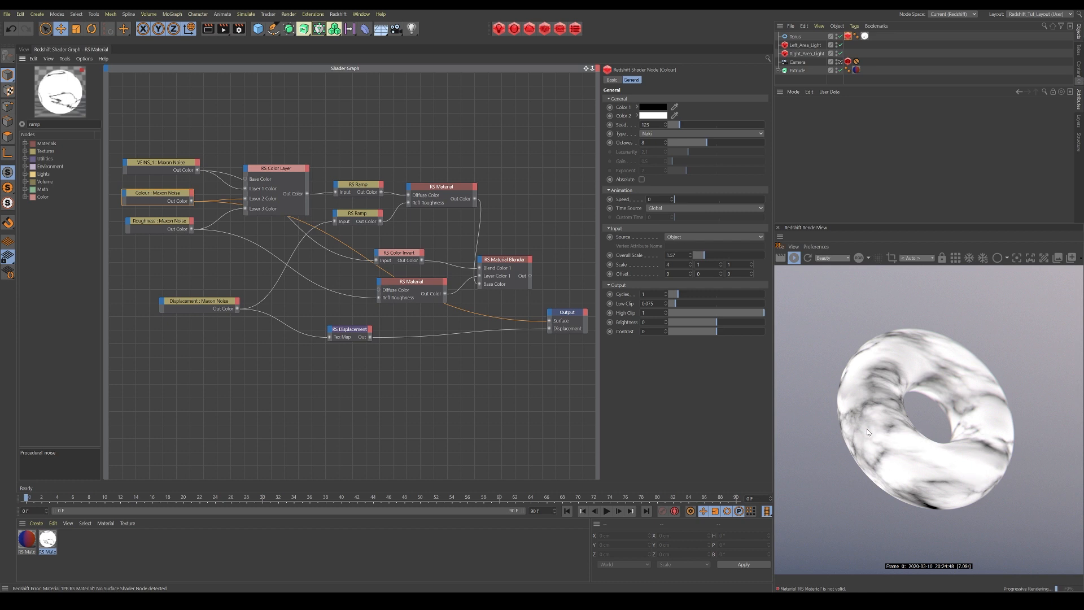
click(187, 229)
drag(191, 228, 549, 320)
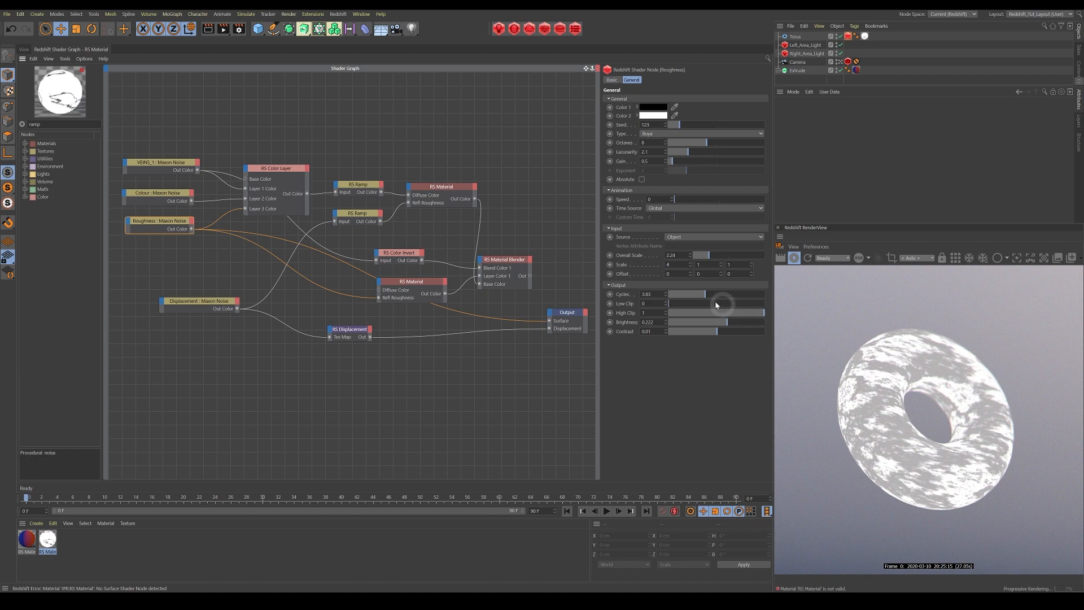
- Try a lower Cycles value on the Roughness noise, then undo back to the Colour noise feeding the Output's Surface
double_click(650, 294)
text(1.73)
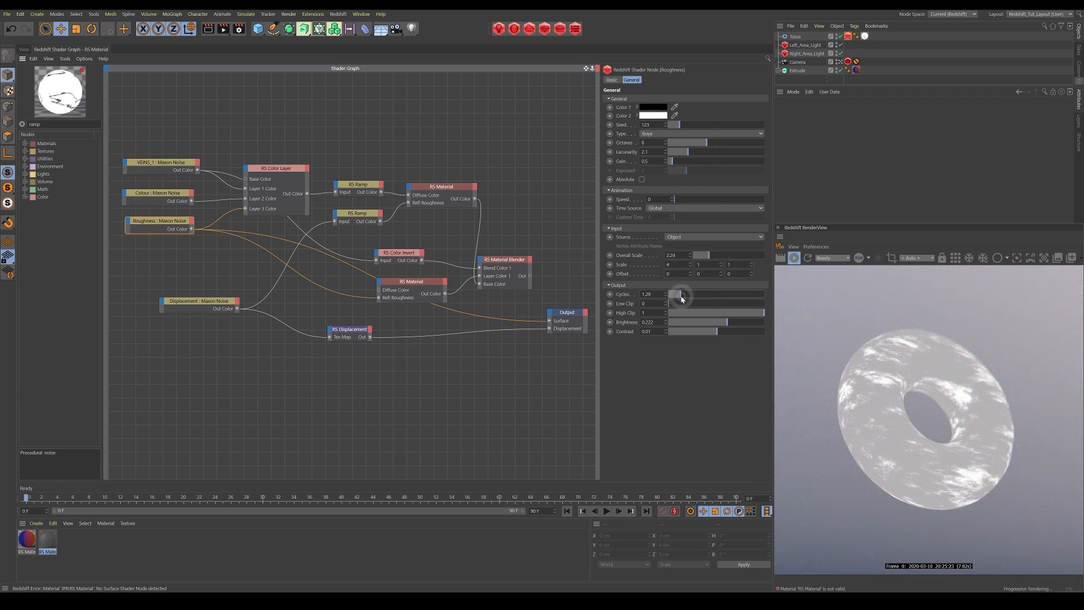
drag(686, 300, 711, 299)
key(ctrl+z)
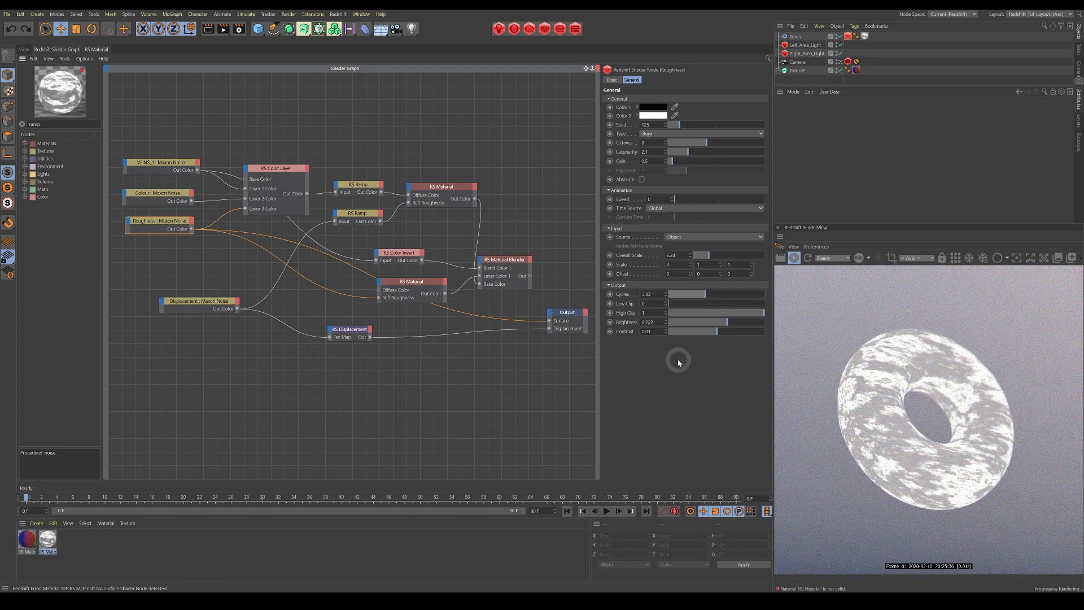
key(ctrl+z)
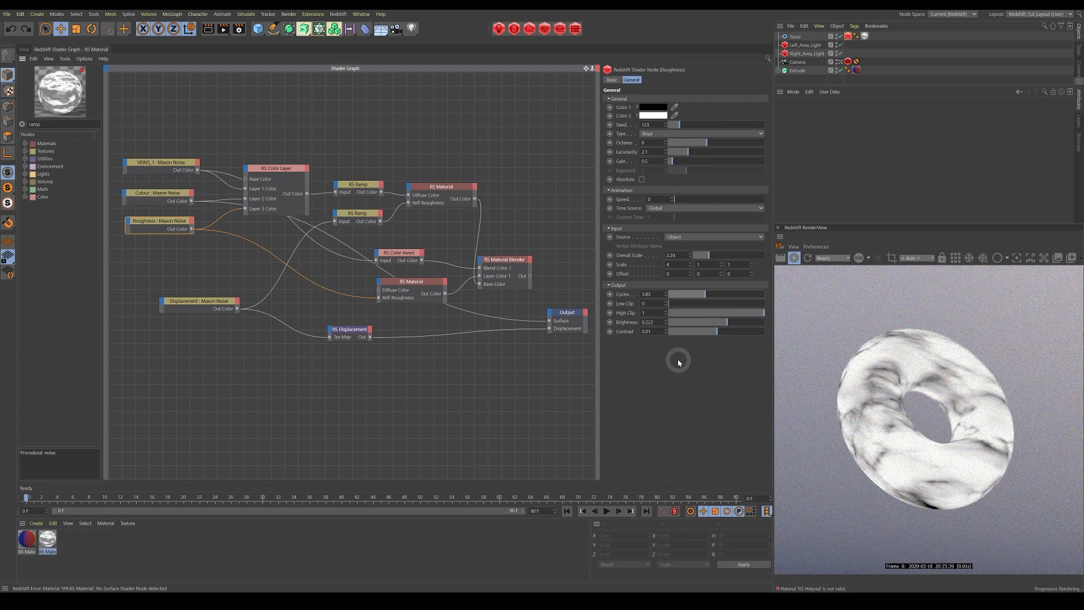
key(ctrl+z)
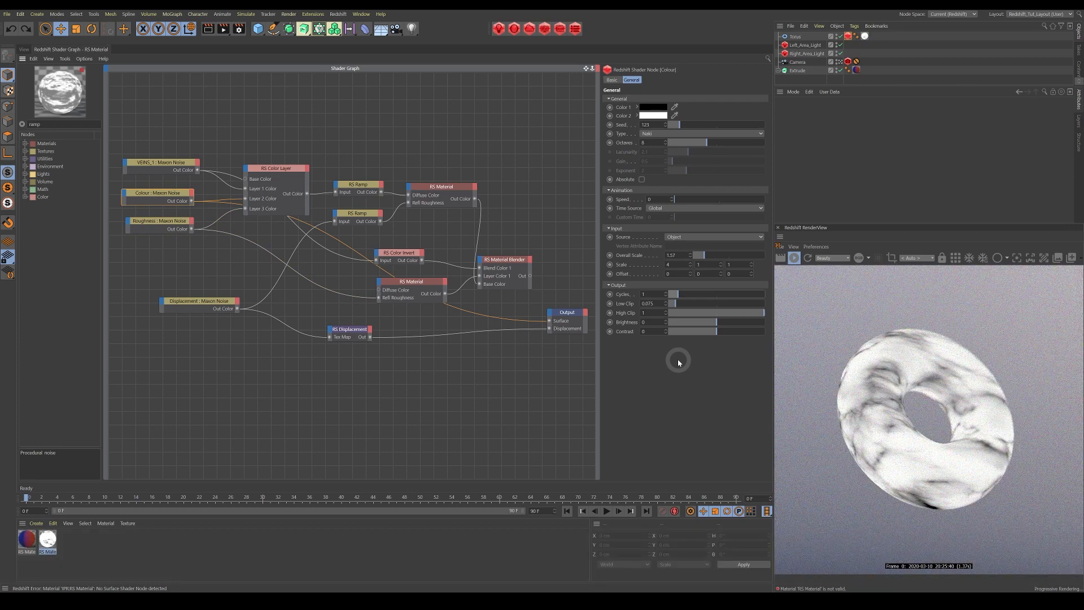
- Fine-tune the Roughness noise's Brightness to about 0.22
click(170, 219)
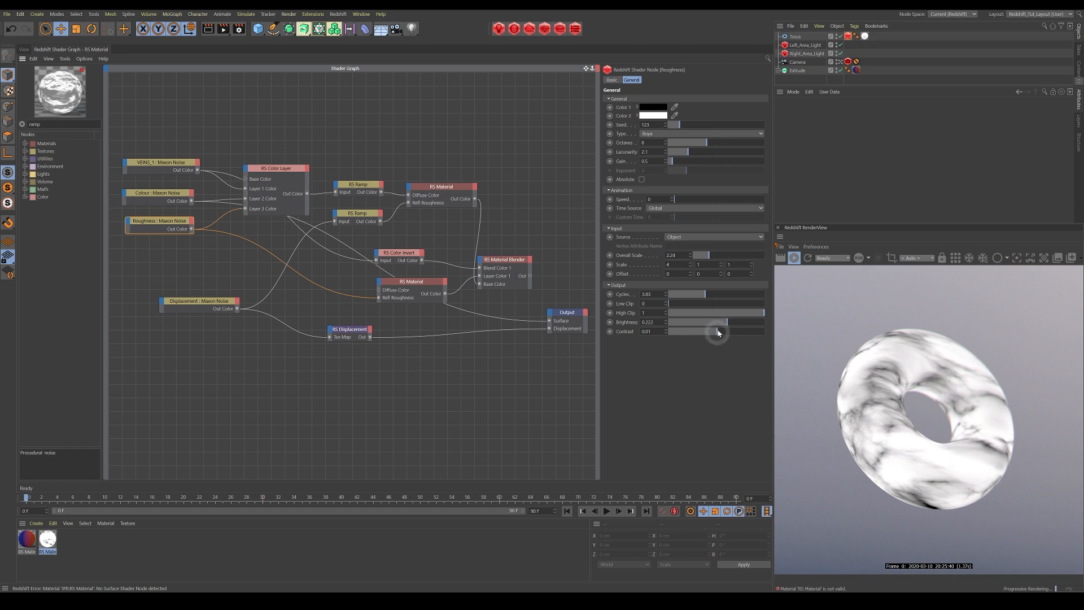
drag(726, 322, 717, 322)
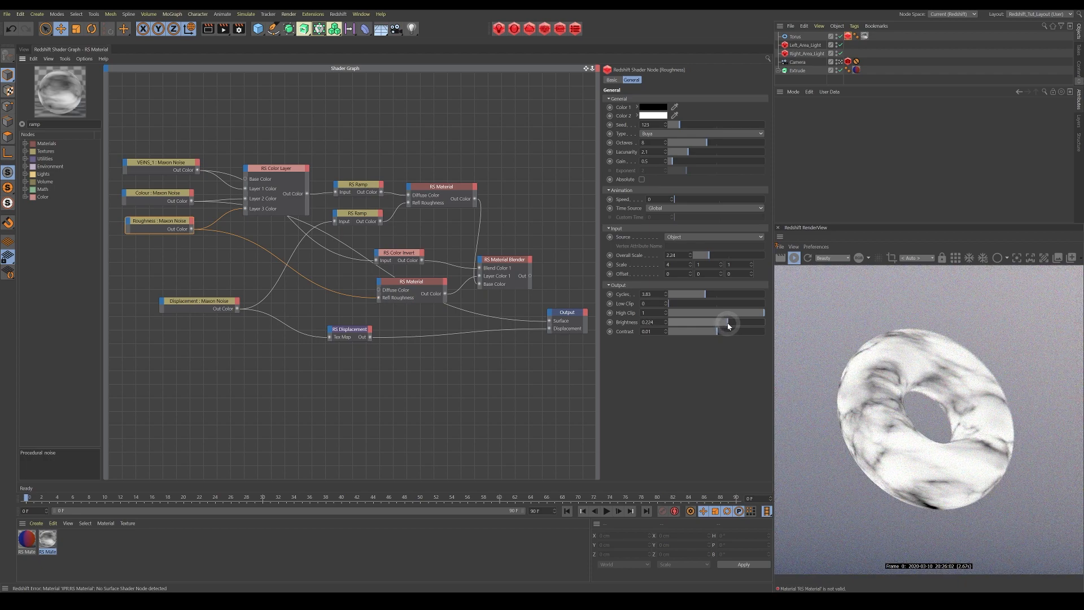
- Connect the RS Color Layer to the Output's Surface, and detach and reattach the Roughness noise on its Layer 3 Color
click(289, 175)
drag(287, 171, 287, 170)
click(228, 213)
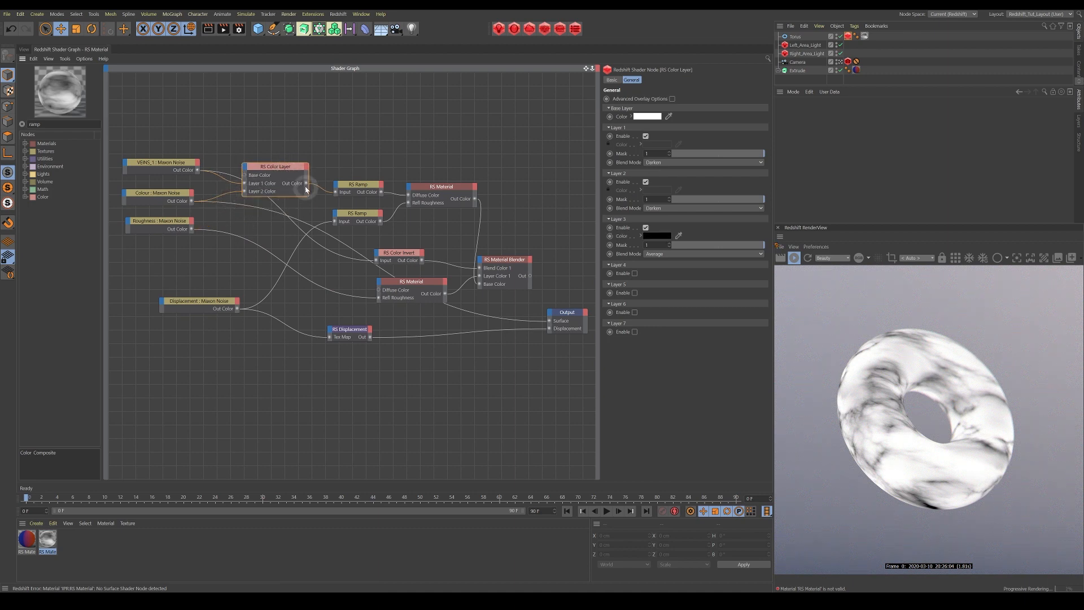
drag(306, 184, 550, 321)
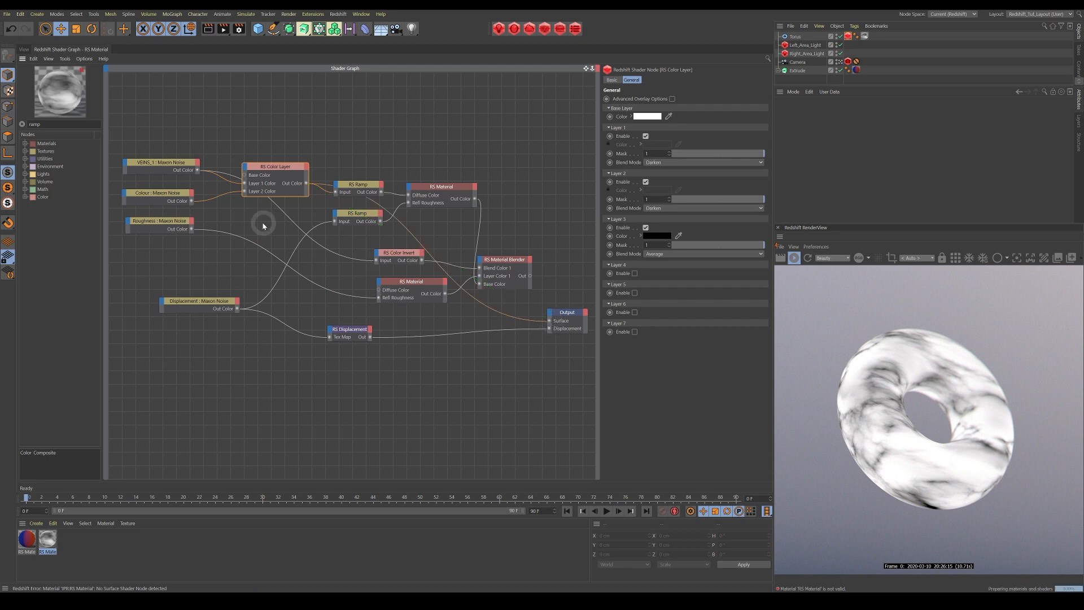
click(186, 224)
drag(192, 228, 312, 191)
- Disable Layer 2 and Layer 3 of the RS Color Layer and examine the VEINS_1 noise that feeds Layer 1
click(279, 169)
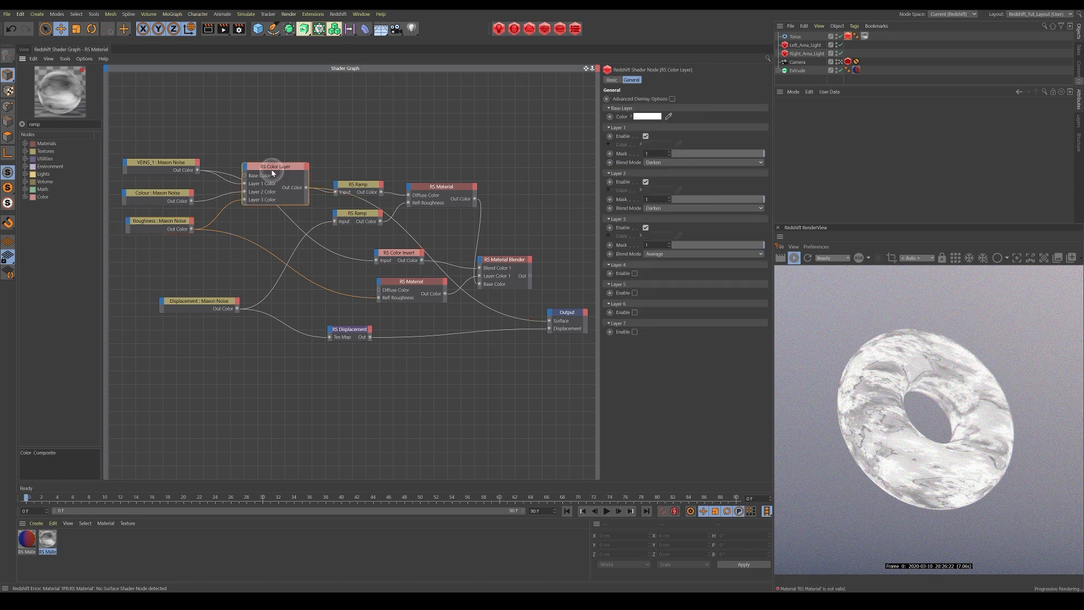
click(645, 118)
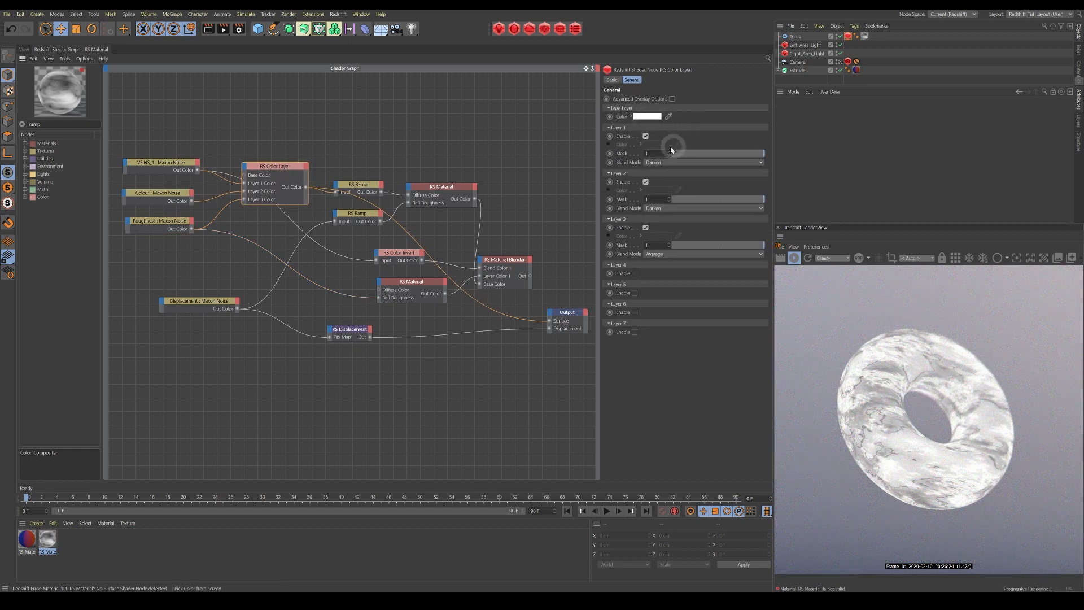
click(646, 182)
click(645, 201)
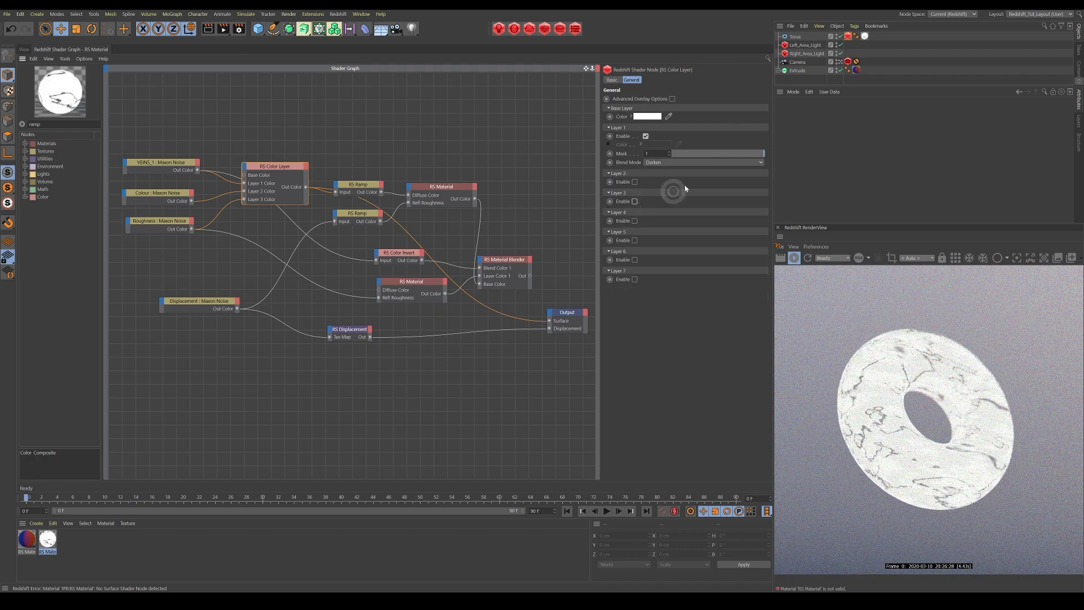
click(164, 164)
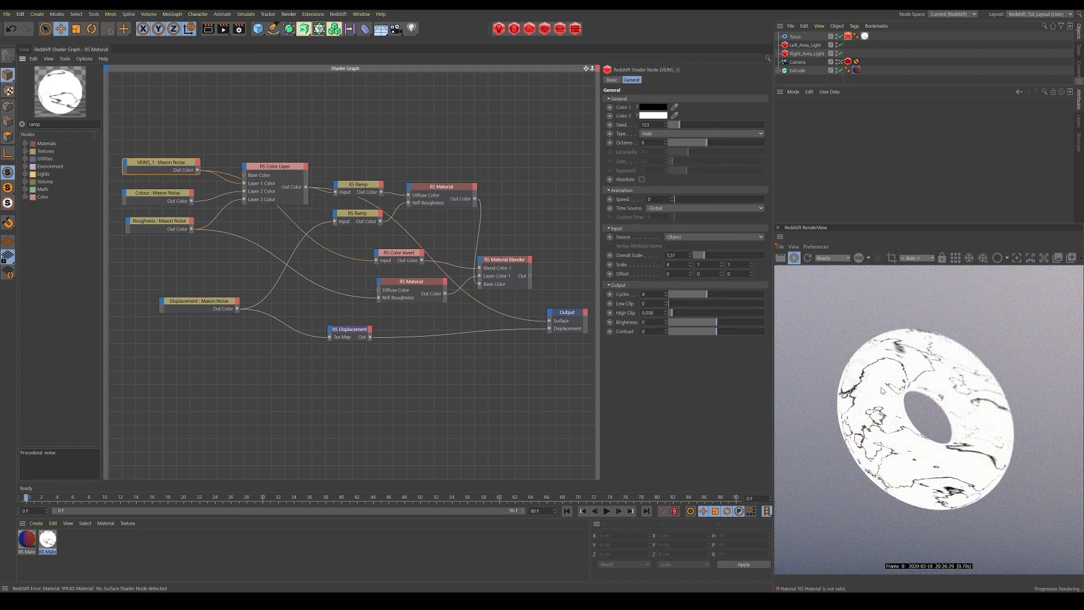
- Re-enable Layer 2 and then Layer 3 of the RS Color Layer, examining the Colour and Roughness noises that feed them
click(274, 173)
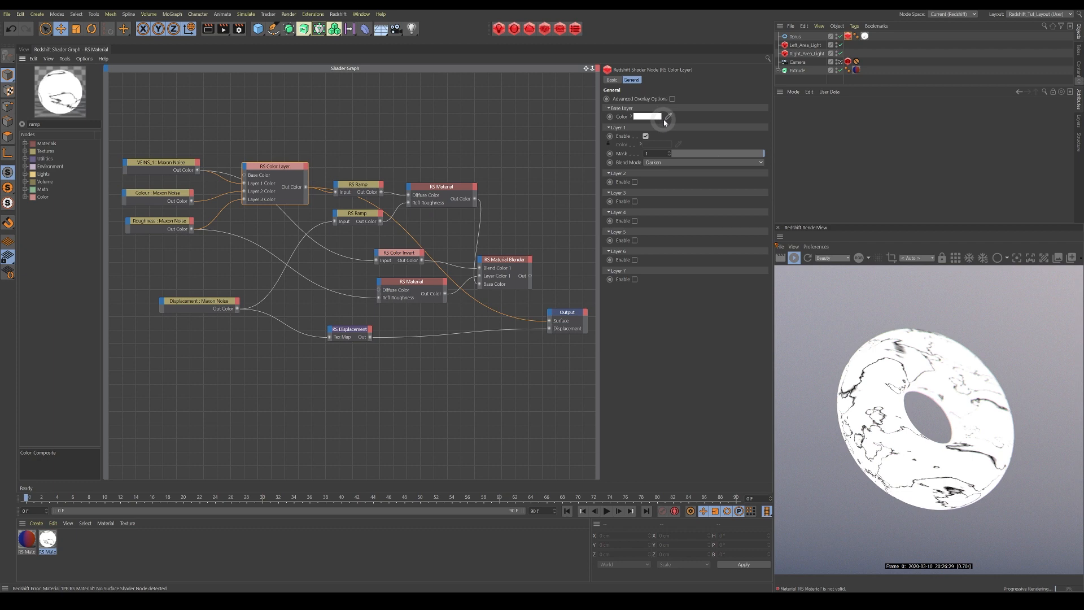
click(633, 182)
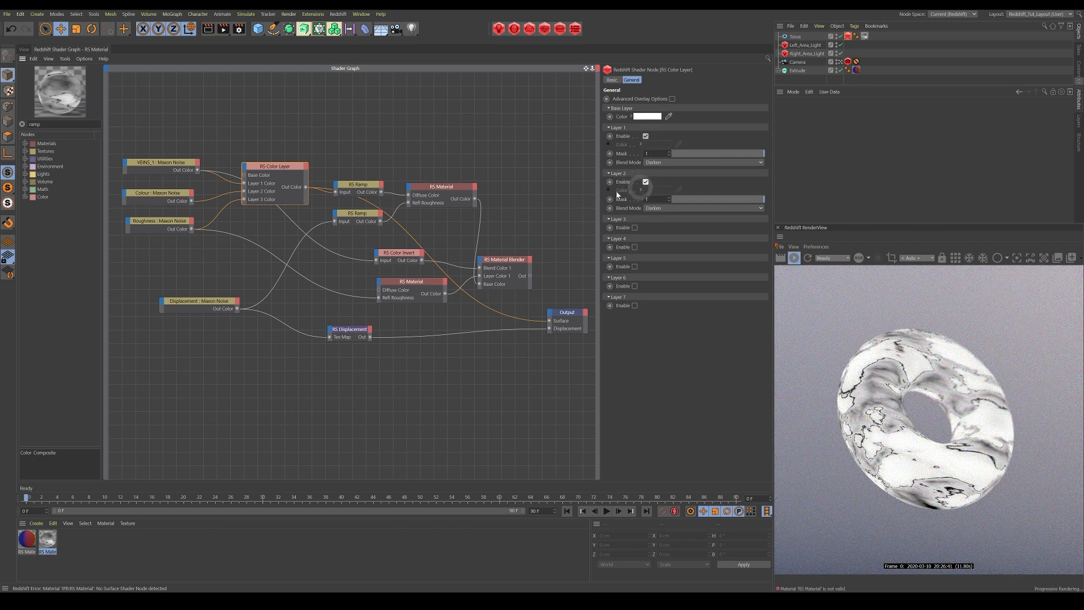
click(175, 193)
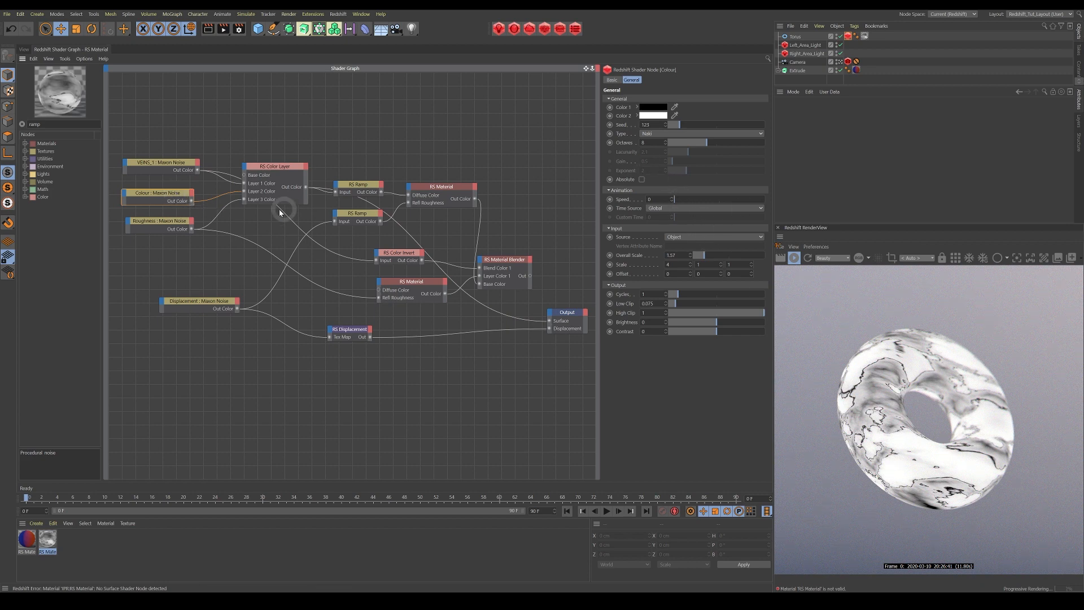
click(164, 225)
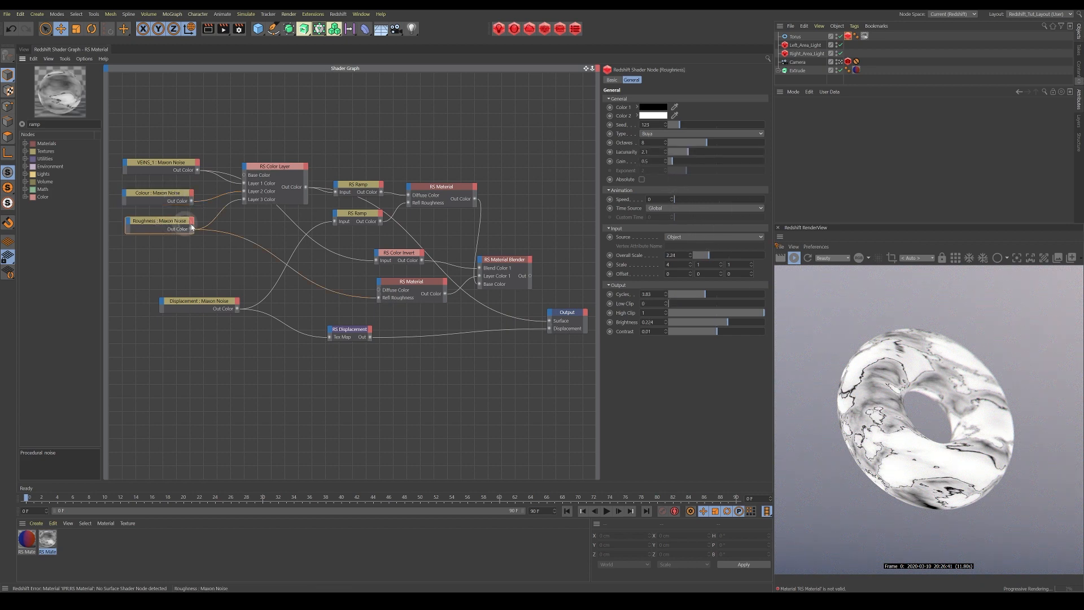
click(290, 172)
click(635, 228)
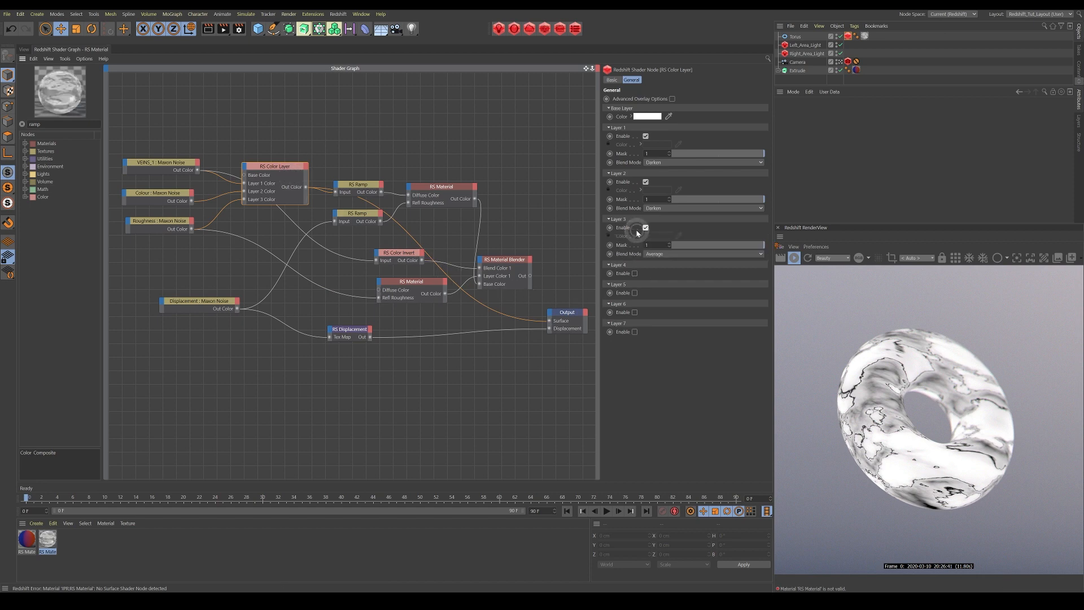
- Try the Difference blend mode on the RS Color Layer's Layer 3, then set it back to Average
click(665, 255)
click(666, 313)
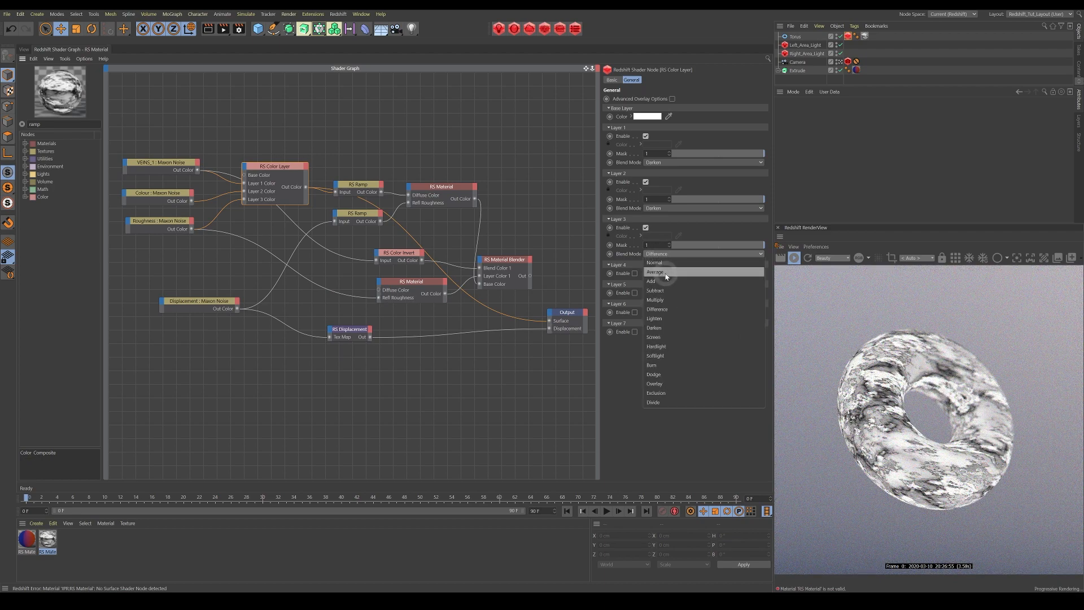
click(666, 273)
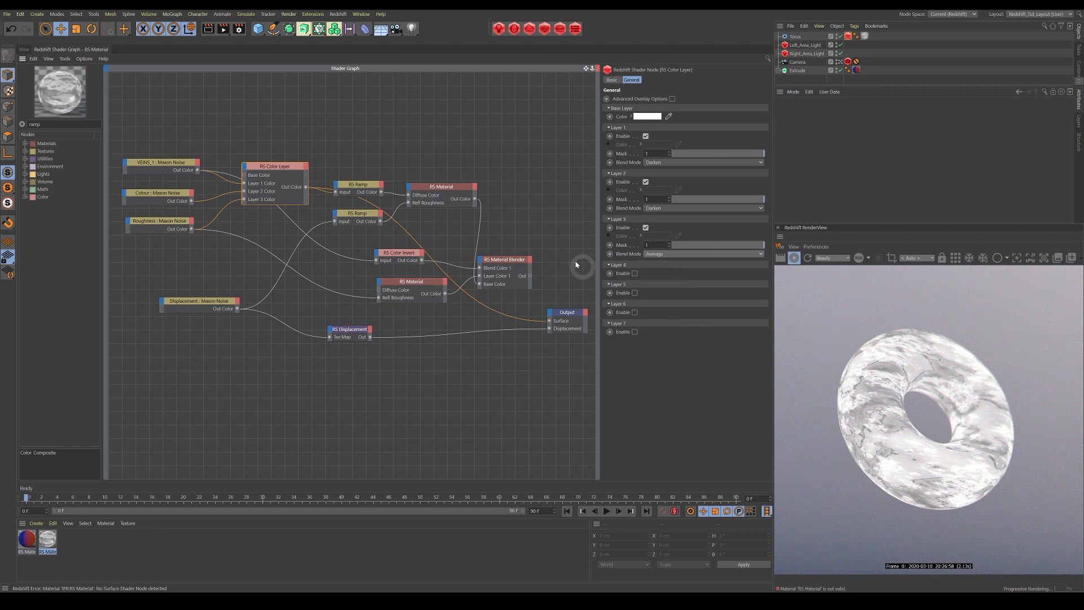
- Open the settings of the RS Ramp that feeds the Diffuse Color and connect that ramp to the Output's Surface
drag(282, 169, 275, 175)
click(375, 195)
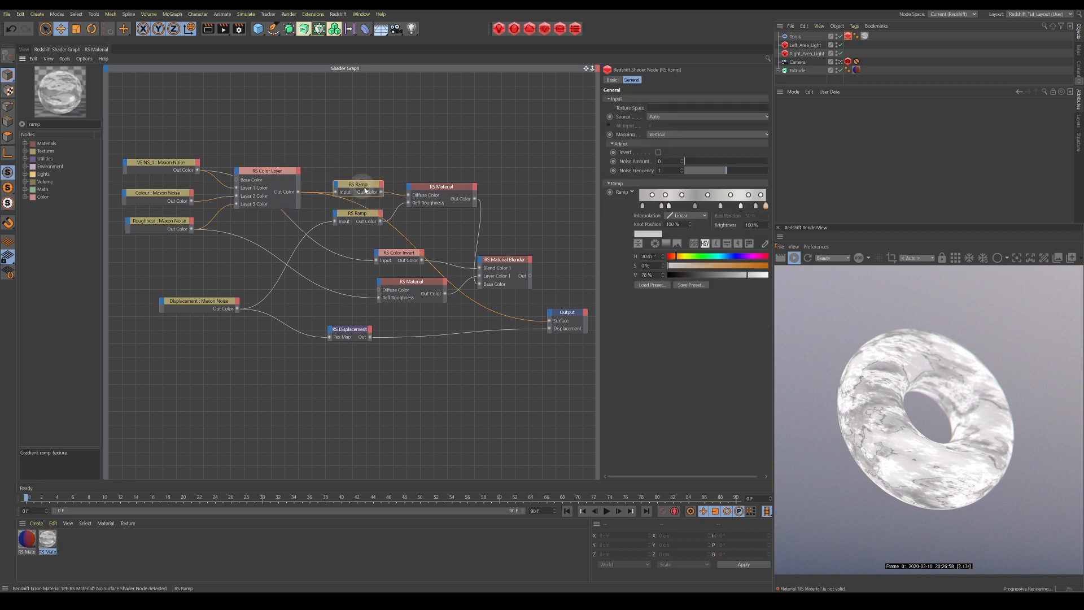
drag(398, 203, 548, 321)
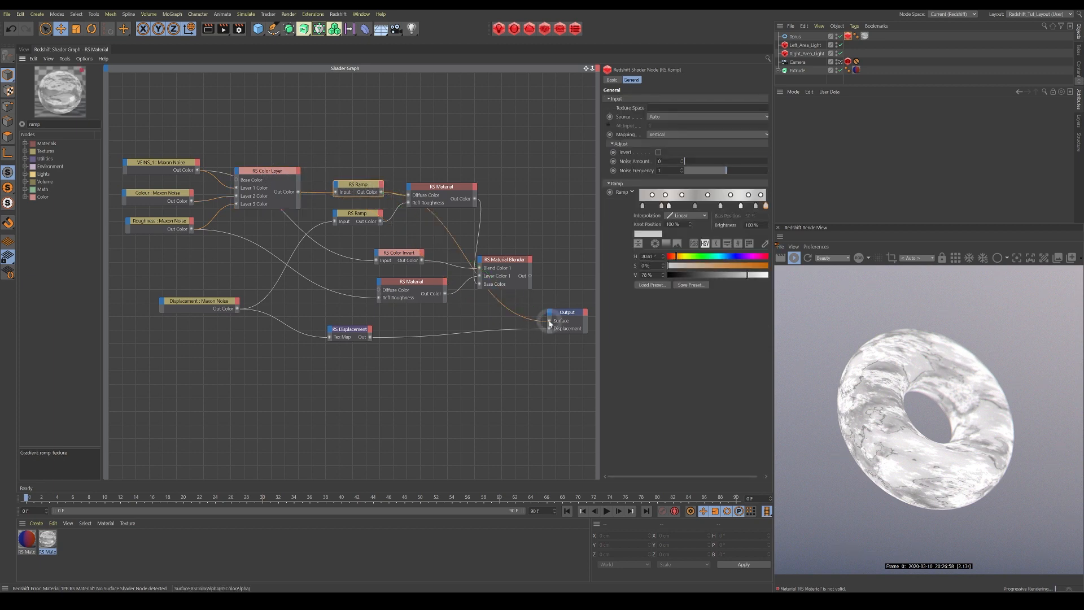
- Connect the RS Material Blender and then the upper RS Material to the Output's Surface, and reposition the blender node
click(459, 245)
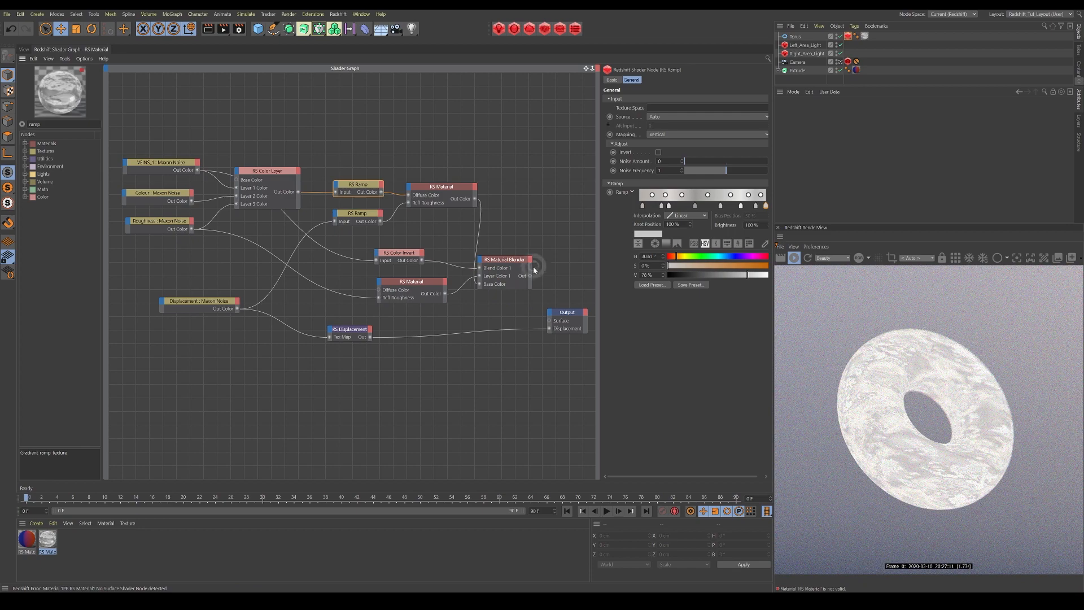
drag(530, 276, 549, 321)
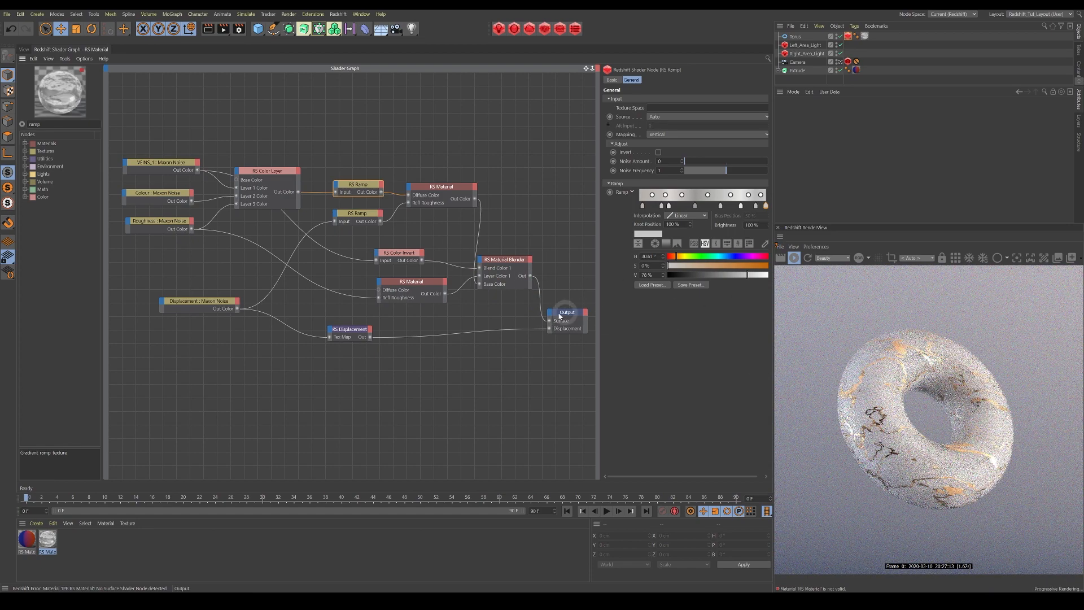
drag(473, 198, 549, 321)
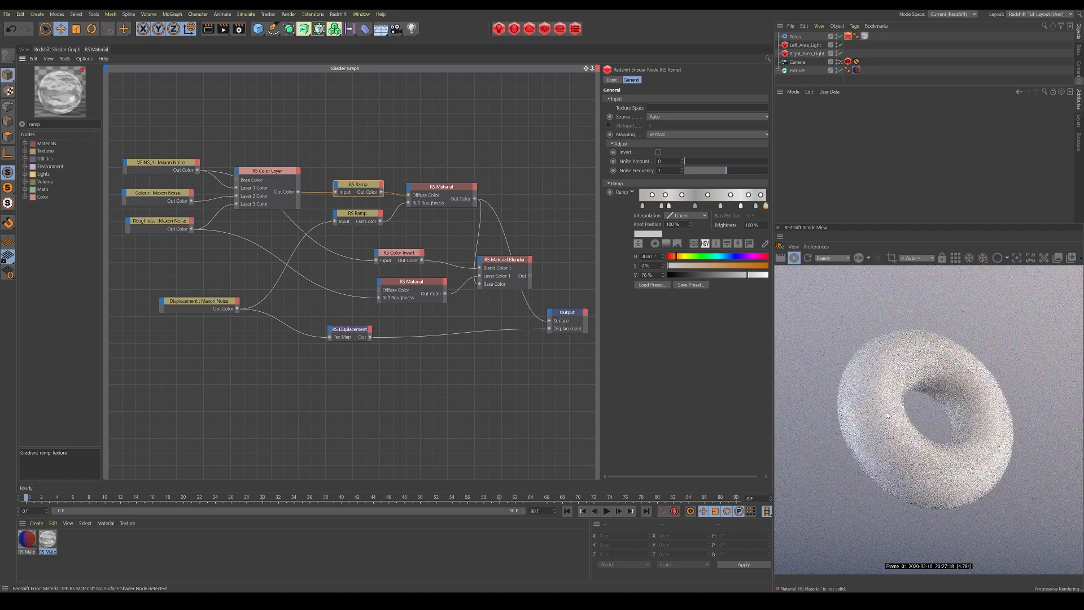
drag(506, 263, 529, 250)
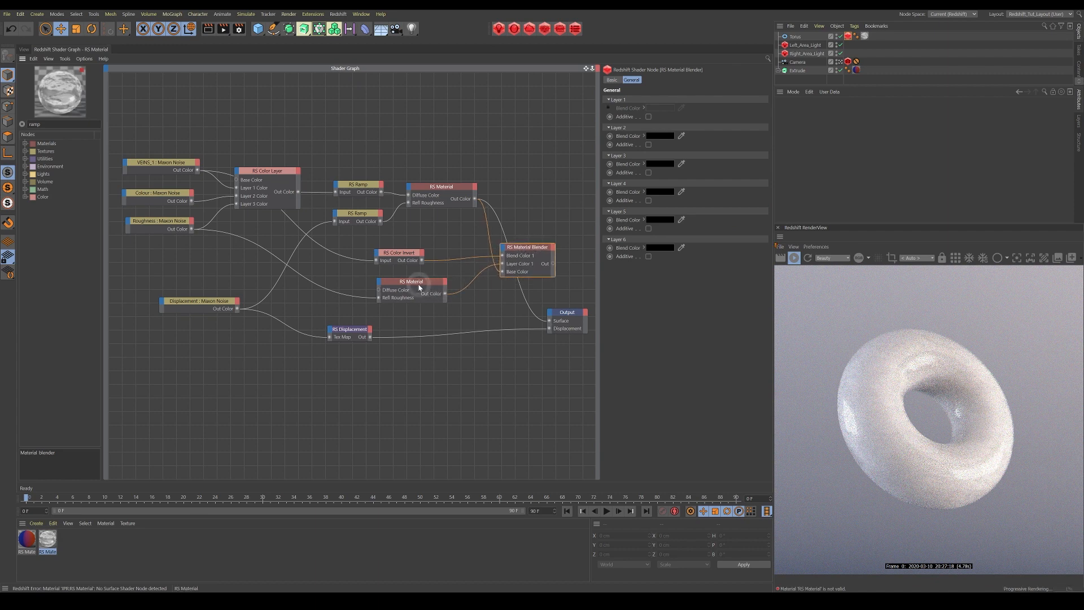
- Try the Gold preset in the lower RS Material's base properties, then return the preset to Copper
drag(416, 285, 421, 281)
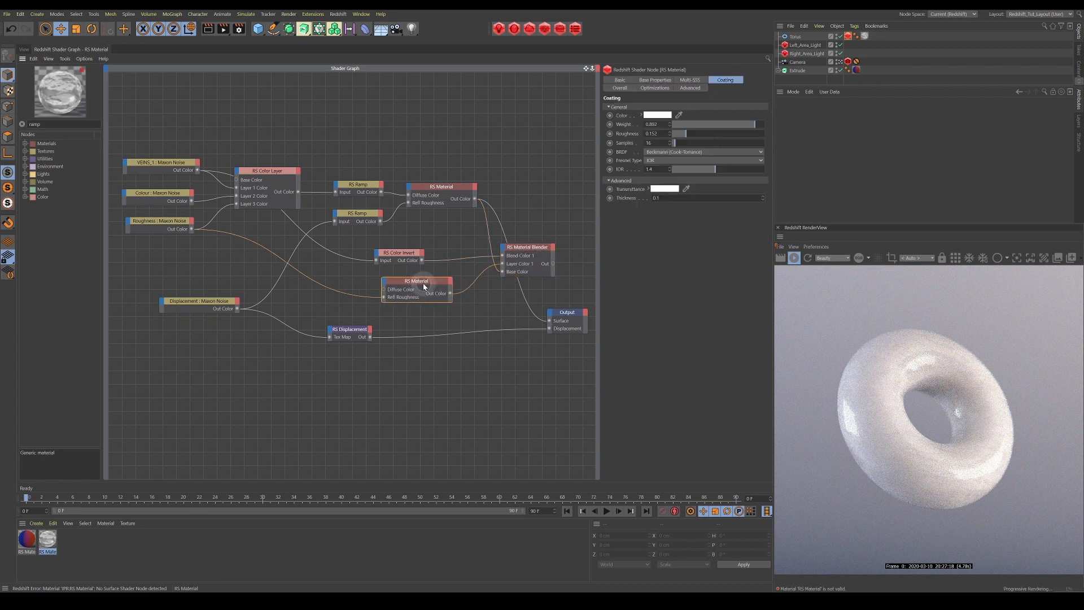
click(656, 80)
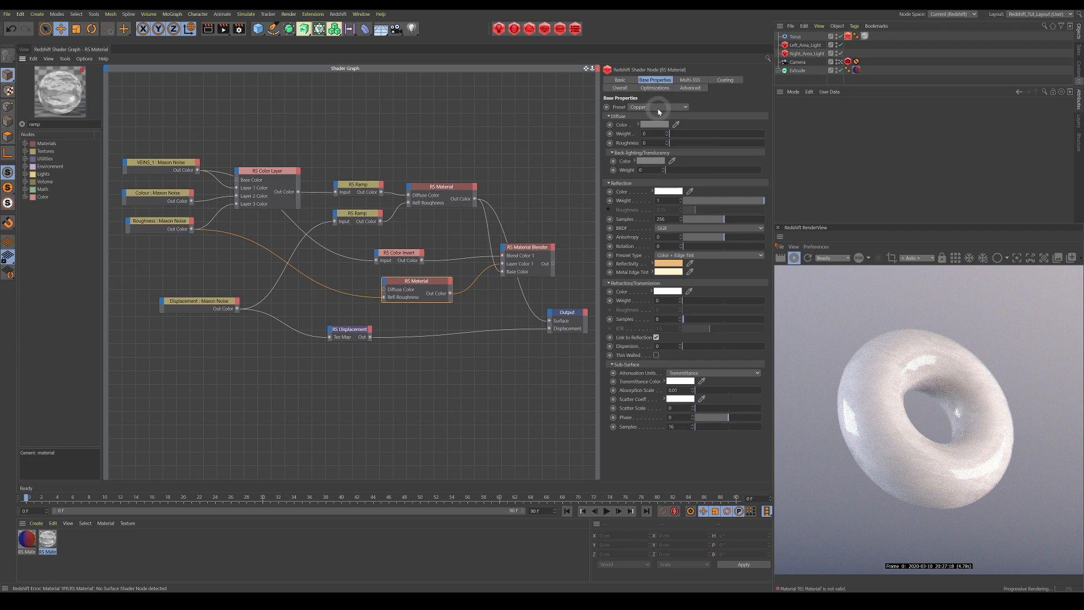
click(655, 108)
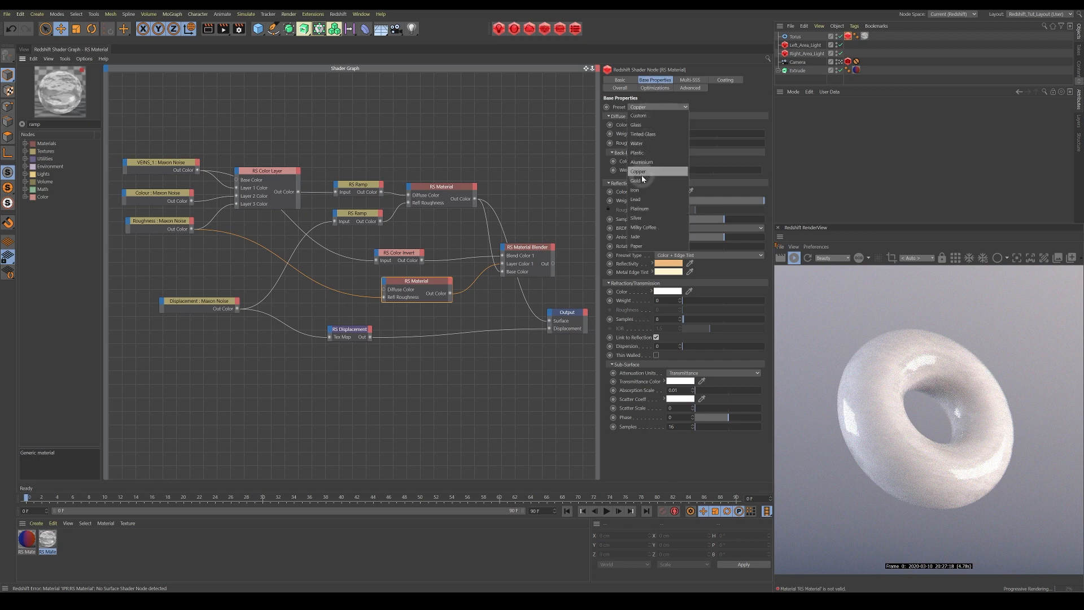
click(645, 163)
click(654, 108)
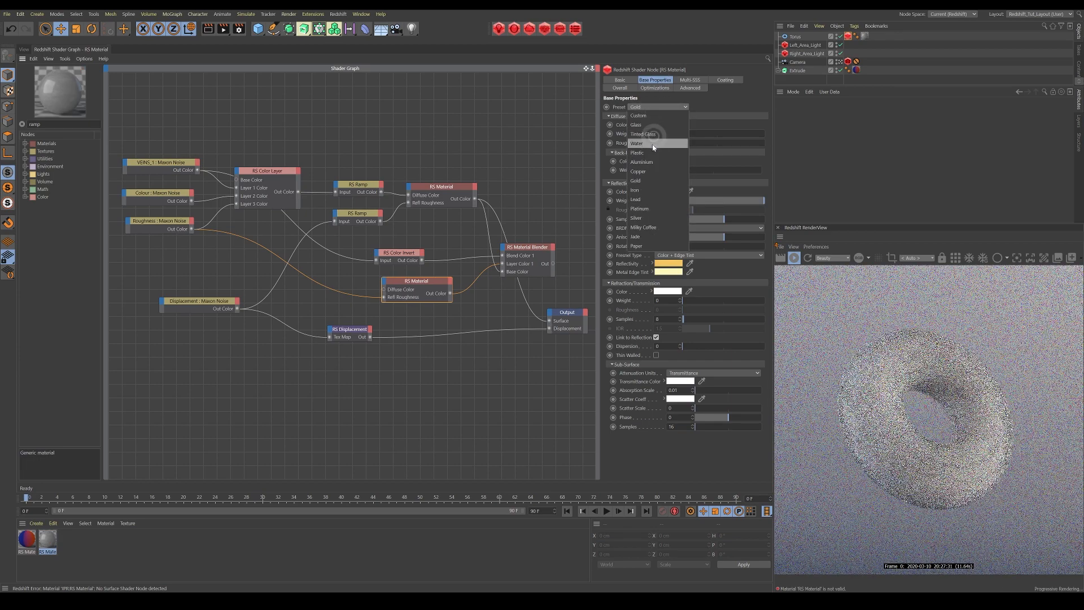
click(638, 171)
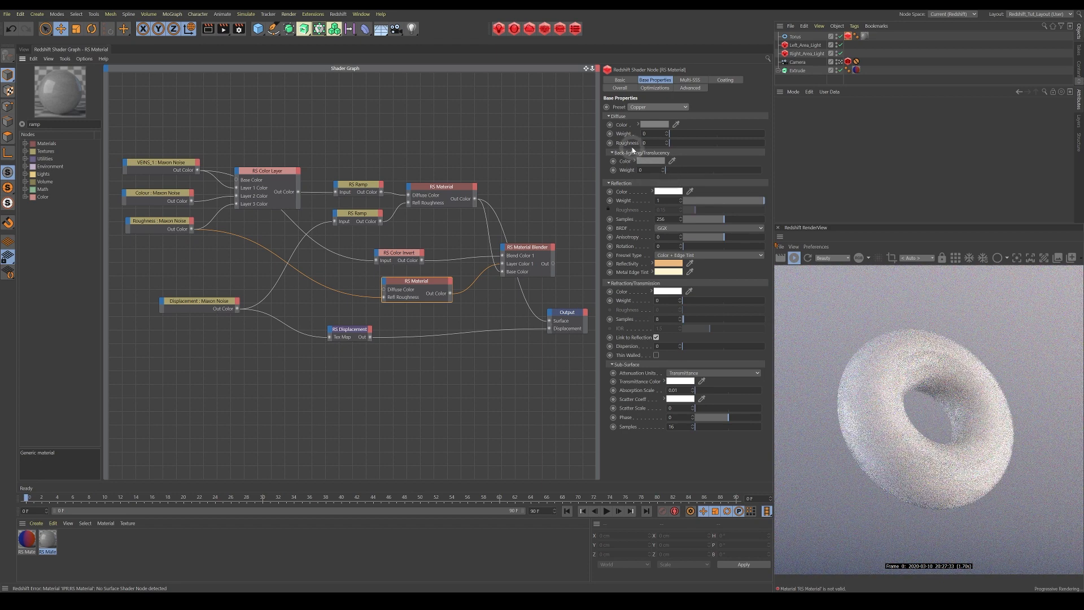
drag(426, 284, 428, 282)
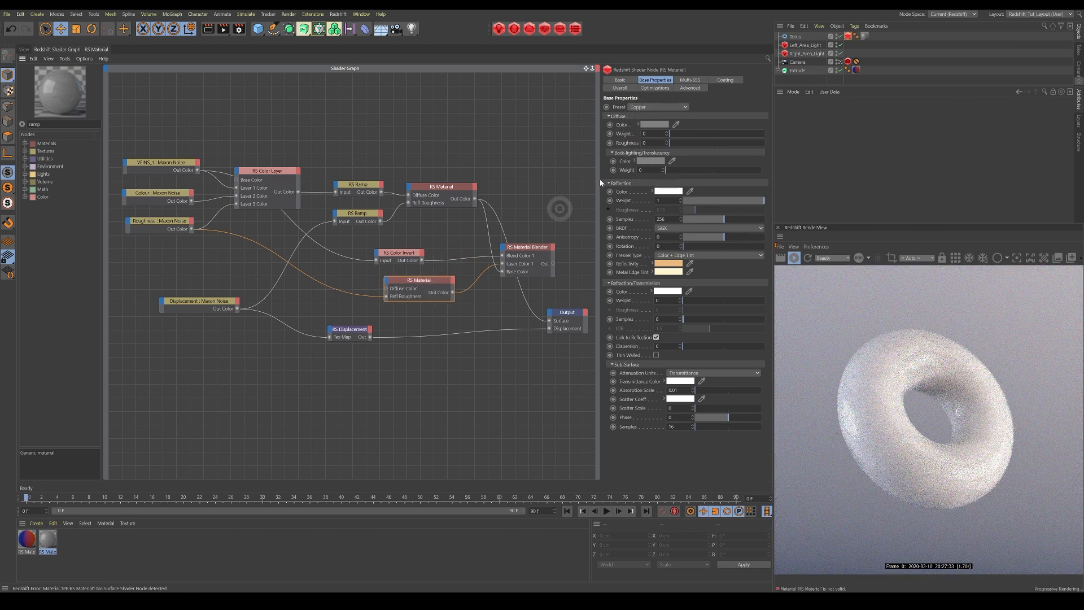
- Compare the Coating settings of the lower and upper RS Material nodes
click(725, 81)
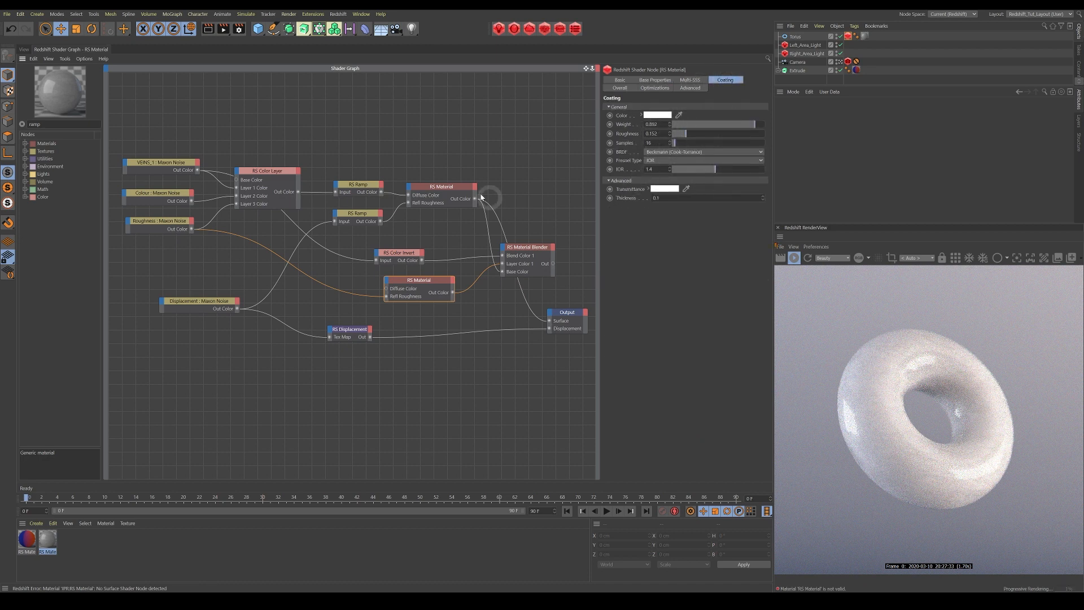
click(453, 192)
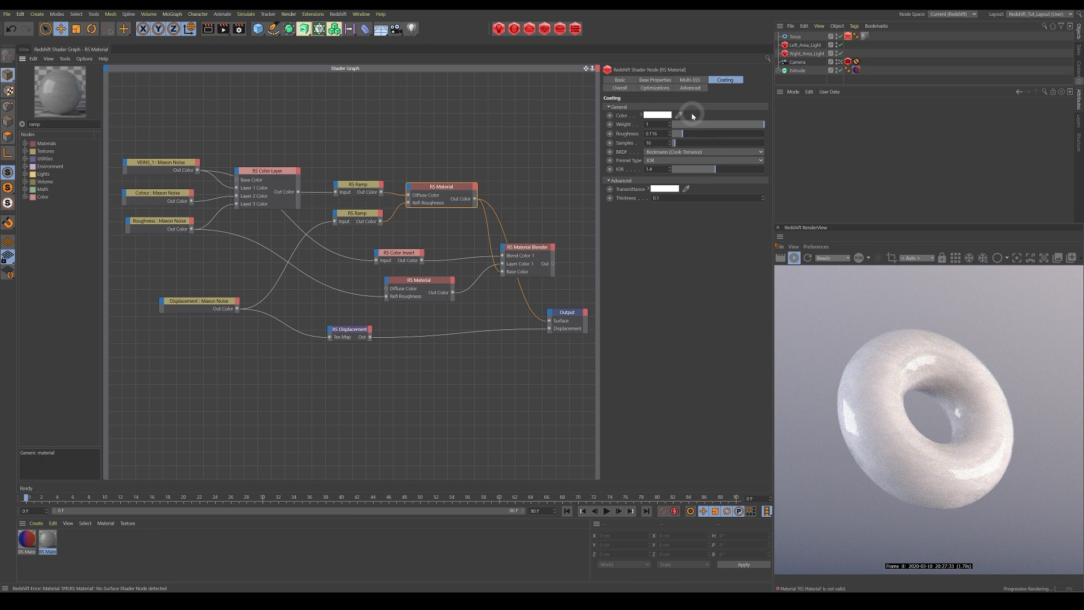
drag(437, 190, 438, 193)
- Connect the lower RS Material to the Output's Surface to preview the copper shader
click(430, 284)
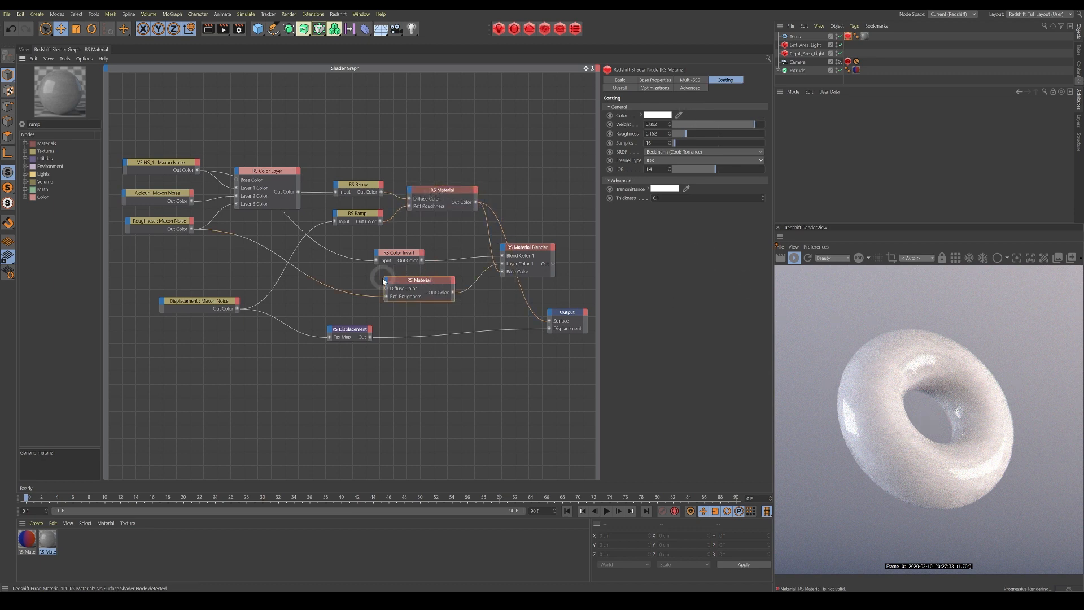
drag(429, 283, 549, 321)
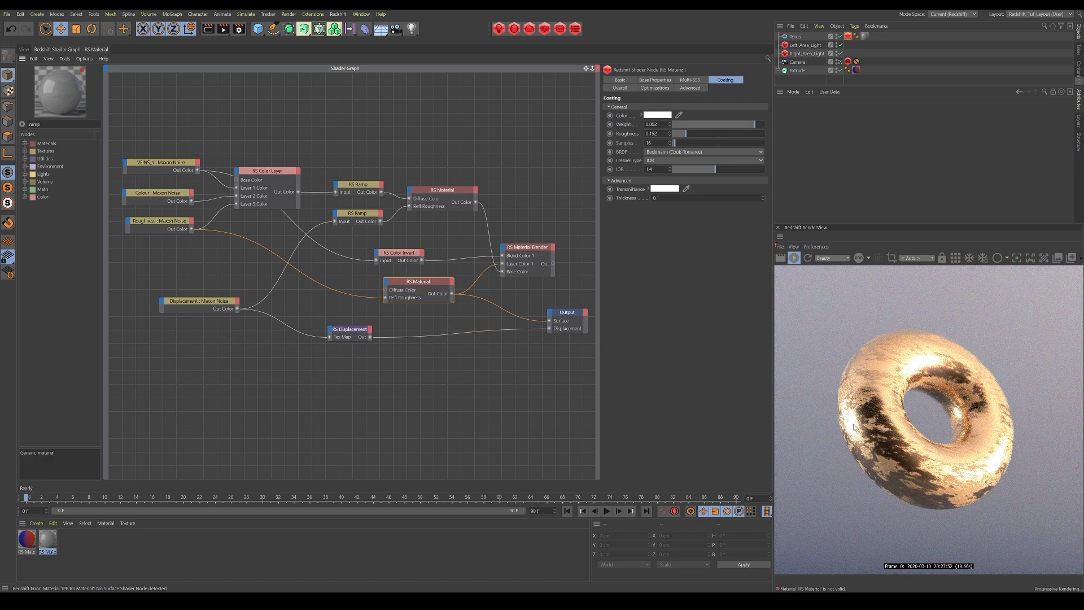
- Disconnect the Roughness noise from the lower RS Material and the RS Displacement node from the Output
click(165, 225)
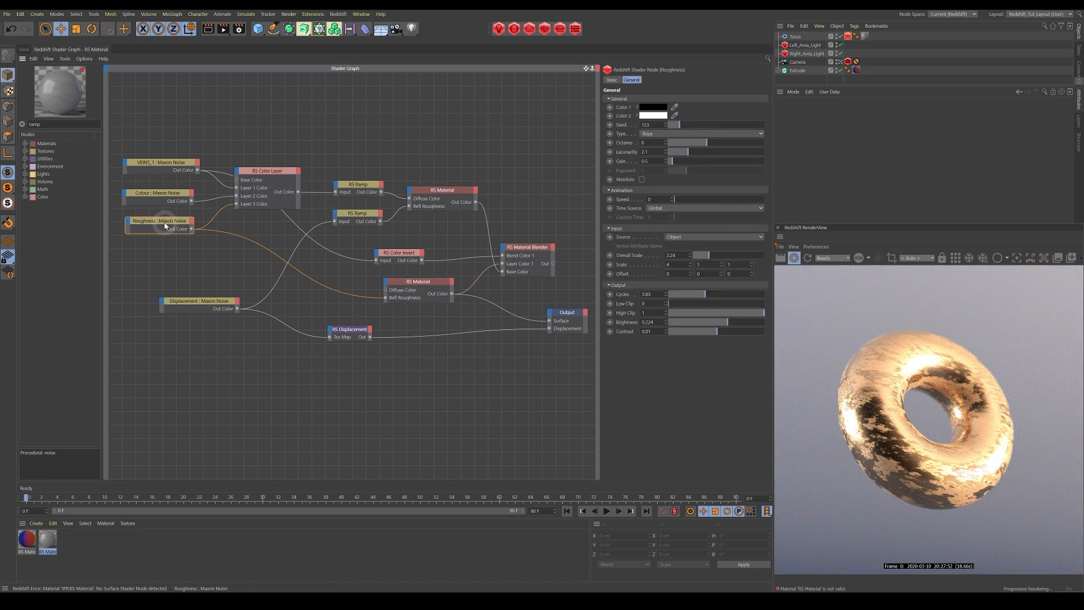
click(306, 277)
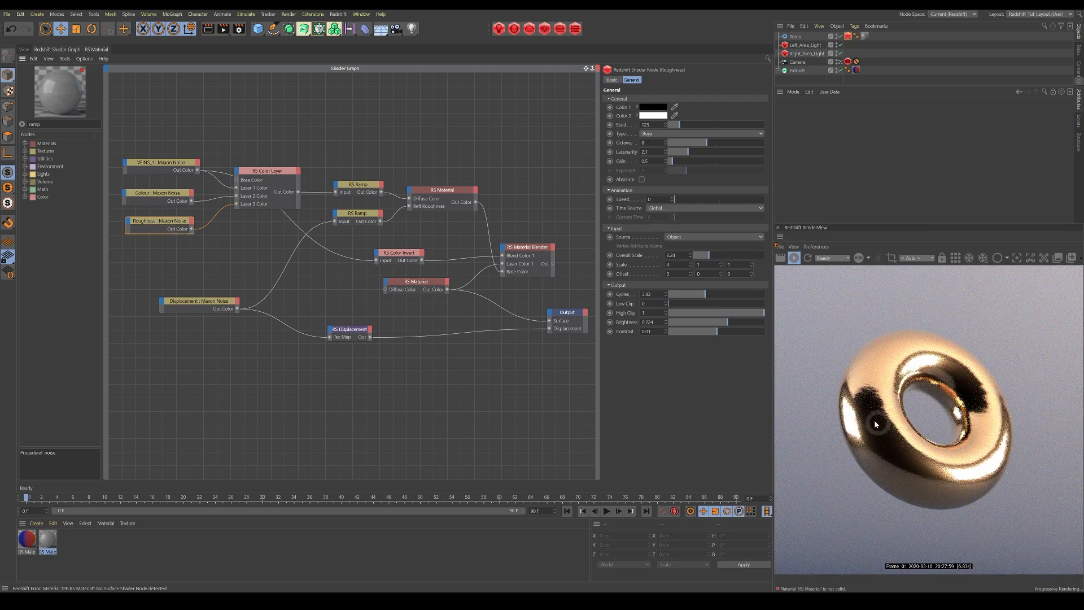
click(446, 333)
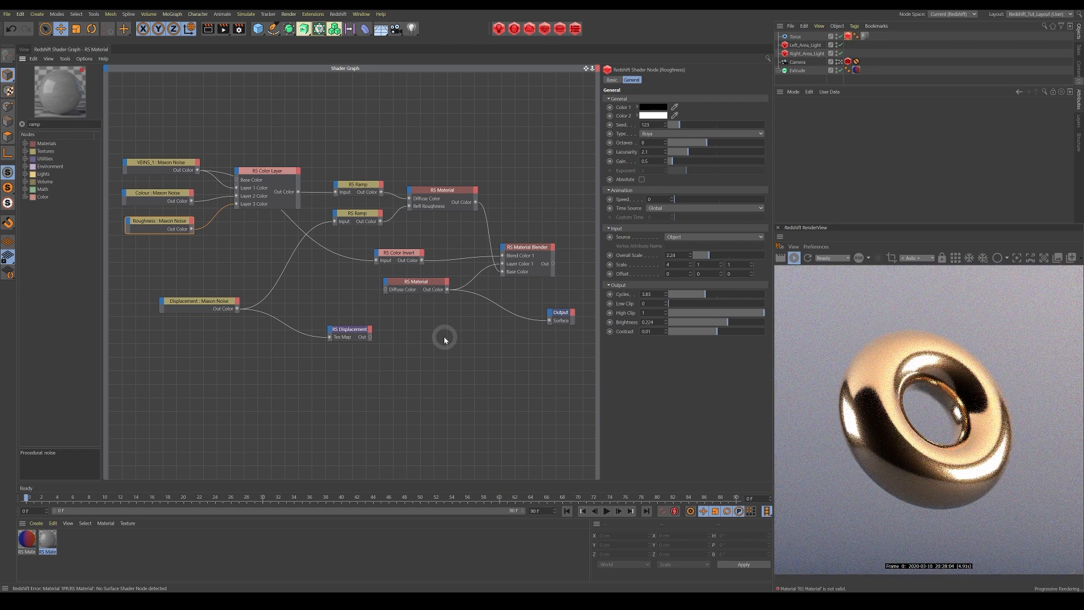
- Reconnect RS Displacement to the Output's Displacement and the Roughness noise to the lower RS Material's Diffuse Color
drag(372, 338, 550, 317)
click(561, 330)
click(407, 283)
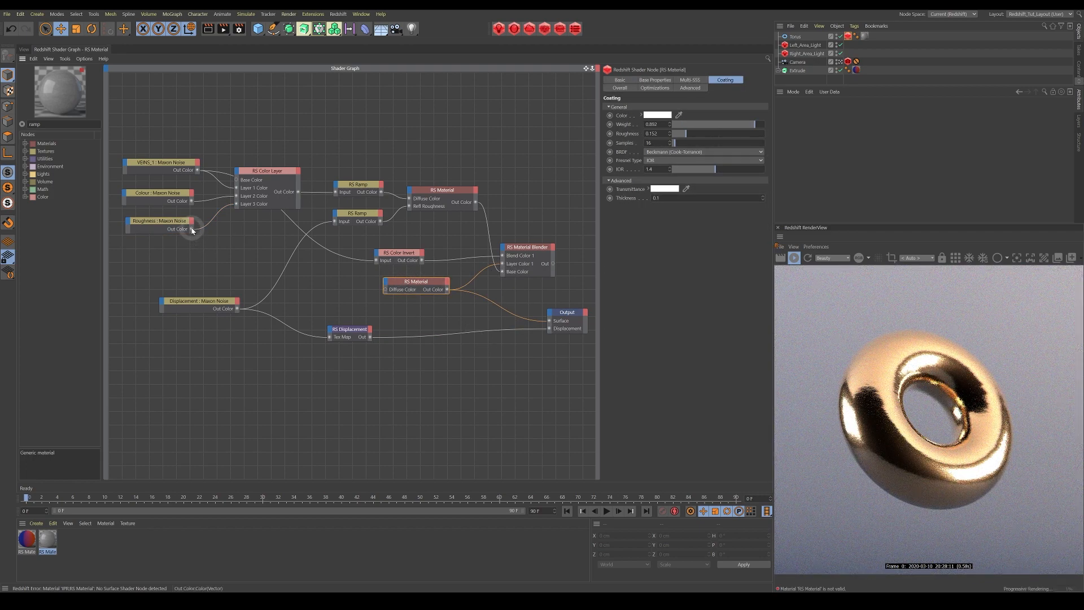
drag(216, 236, 386, 291)
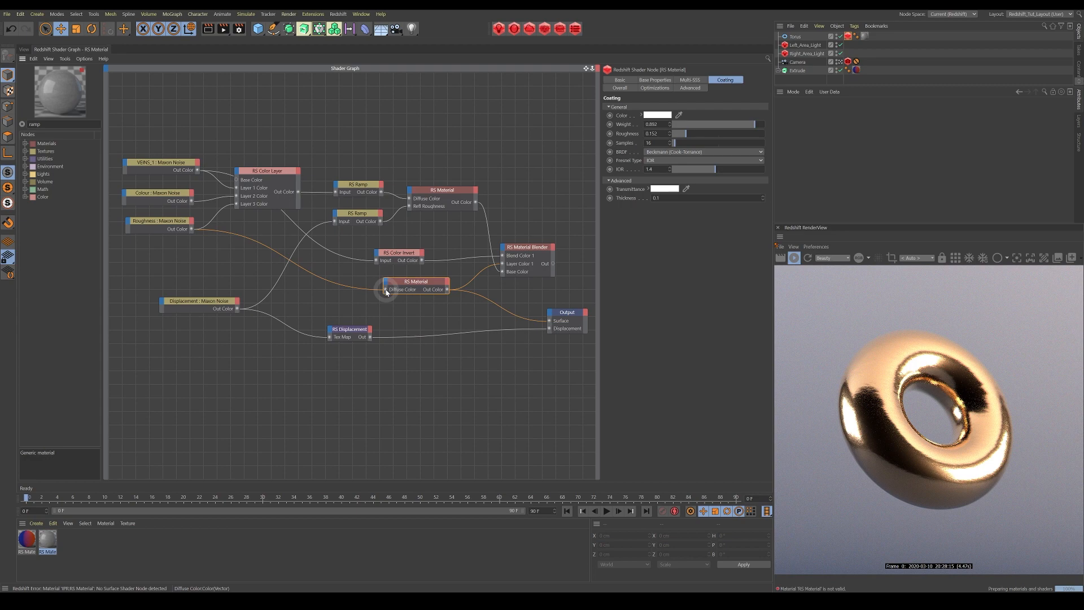
- Reposition the lower RS Material, Displacement noise and RS Material Blender nodes to tidy the shader graph
drag(410, 285, 383, 287)
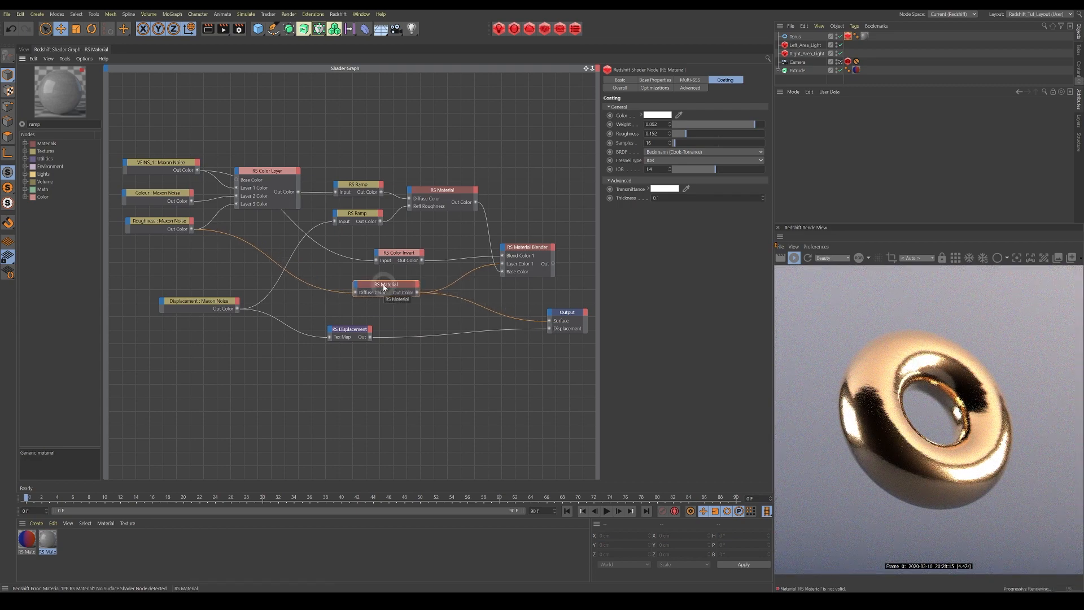
drag(381, 288, 395, 289)
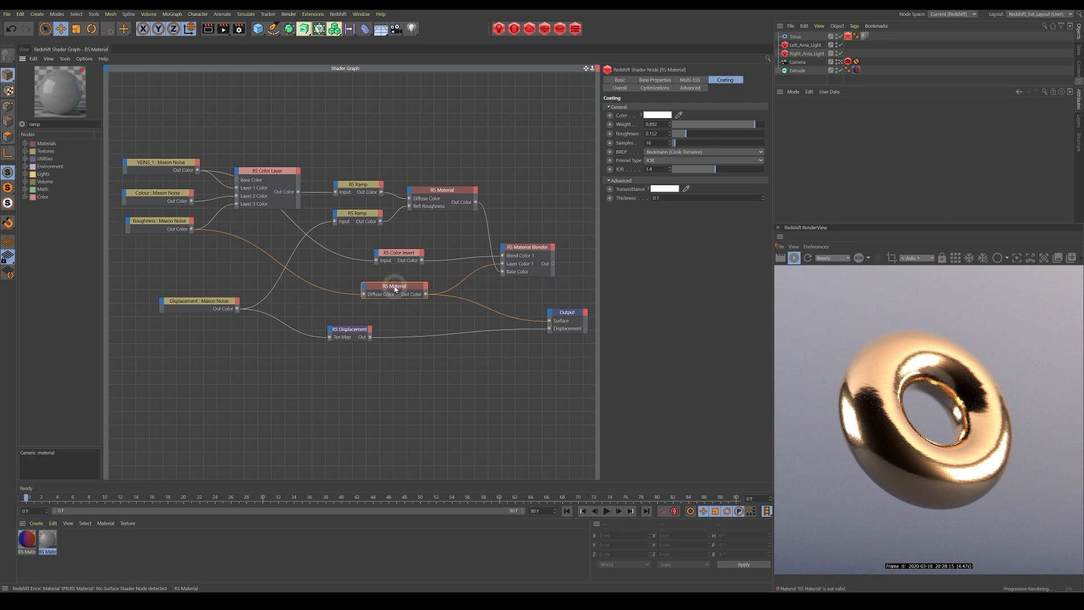
drag(211, 311, 187, 302)
drag(390, 286, 397, 290)
drag(529, 251, 538, 253)
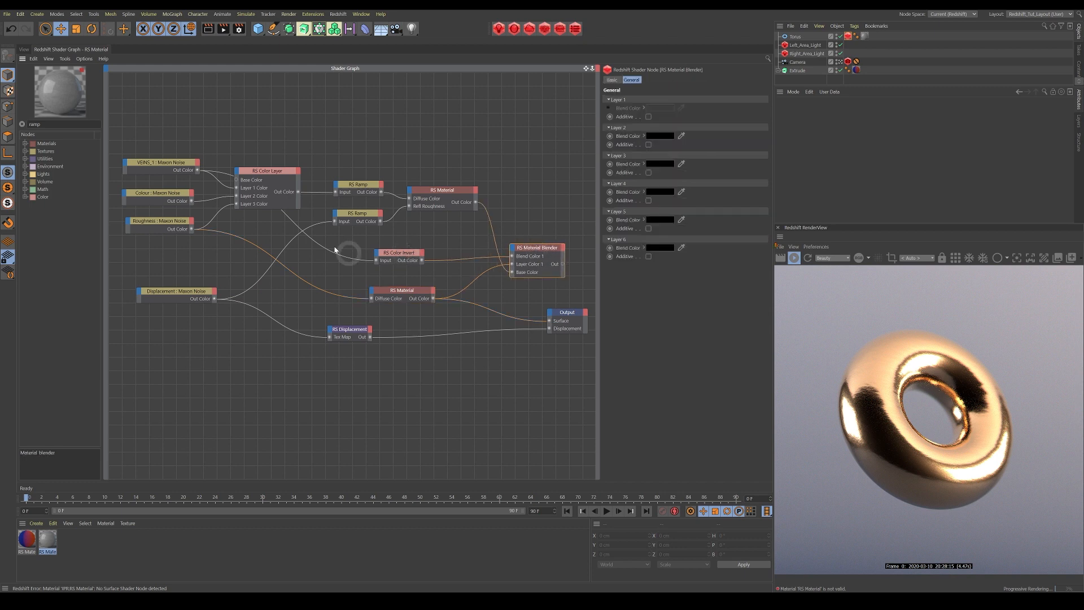
- Preview the VEINS_1 noise and its RS Color Invert version through the Output's Surface
click(198, 172)
drag(199, 175, 551, 322)
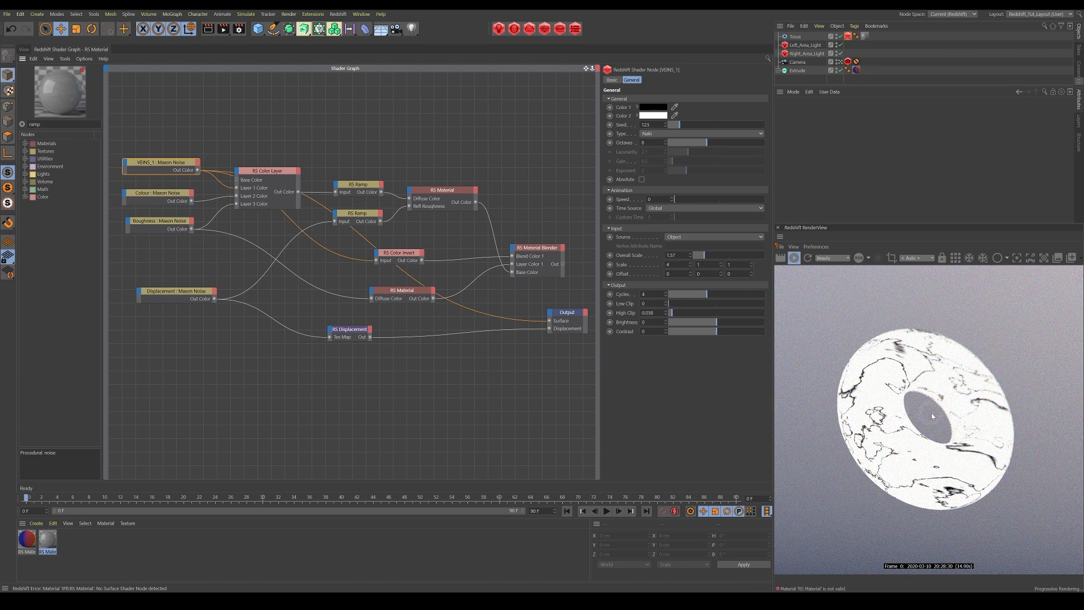
drag(421, 260, 551, 322)
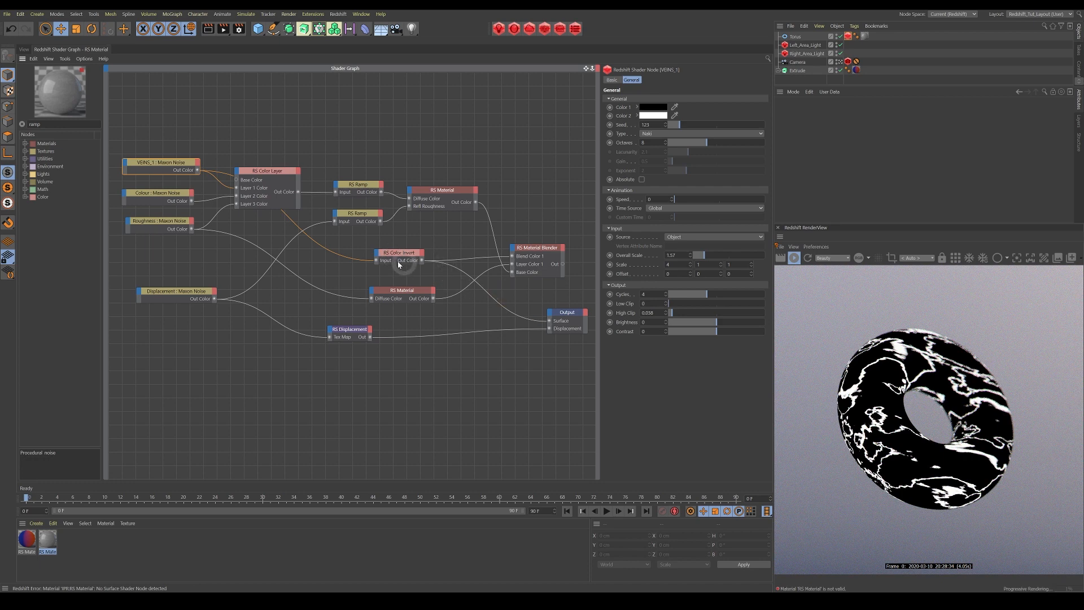
- Preview the RS Material Blender with the VEINS_1 noise wired directly to Blend Color 1, and restore the RS Color Invert connection
drag(220, 178, 547, 323)
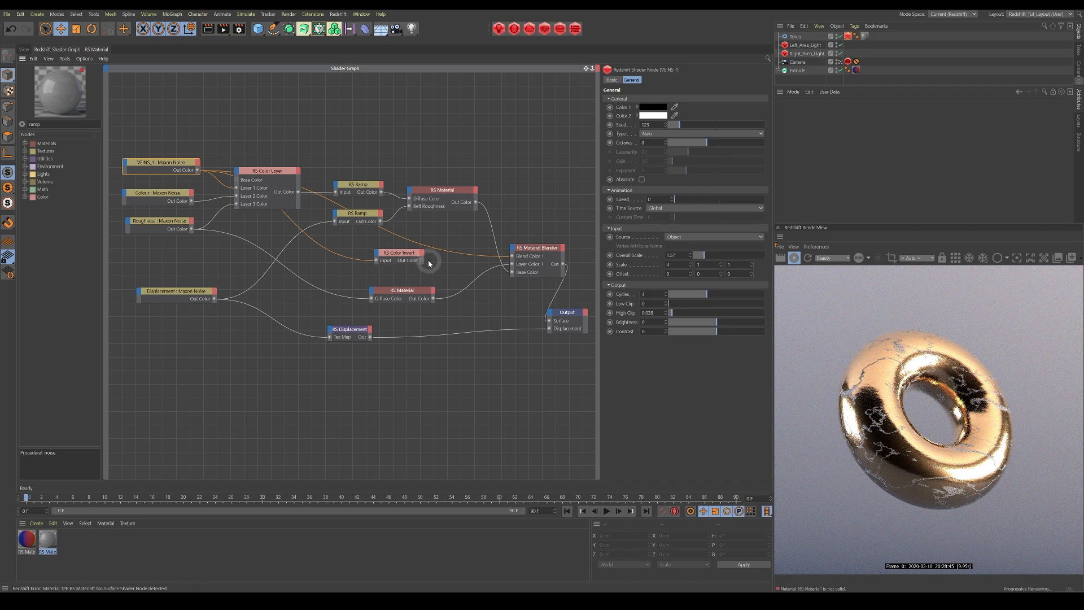
drag(422, 261, 513, 256)
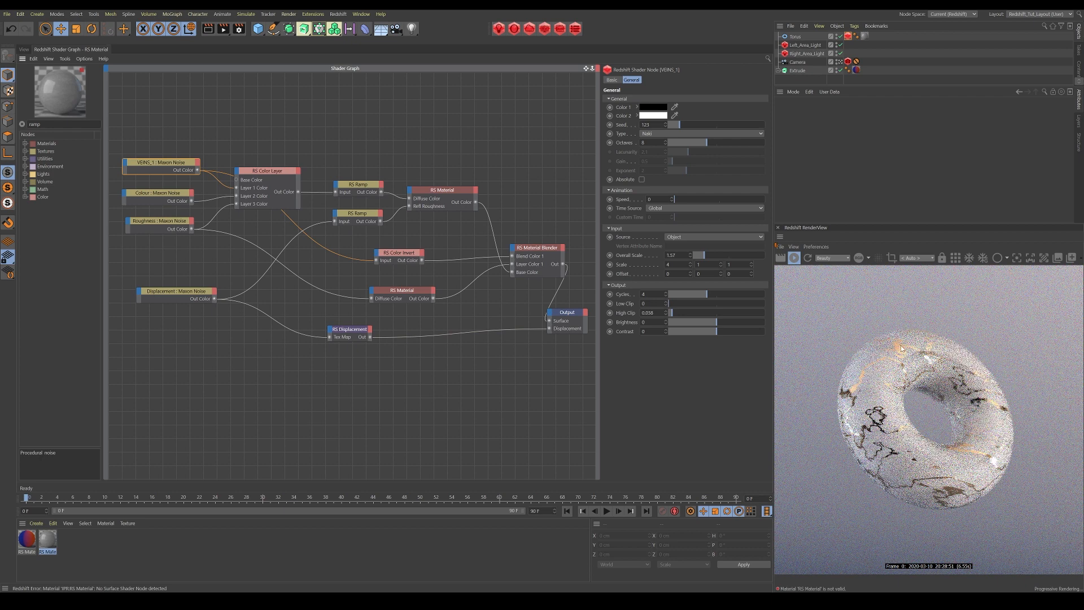
- Preview the Displacement noise through the Output's Surface and inspect the RS Displacement node's texture and range settings
click(185, 294)
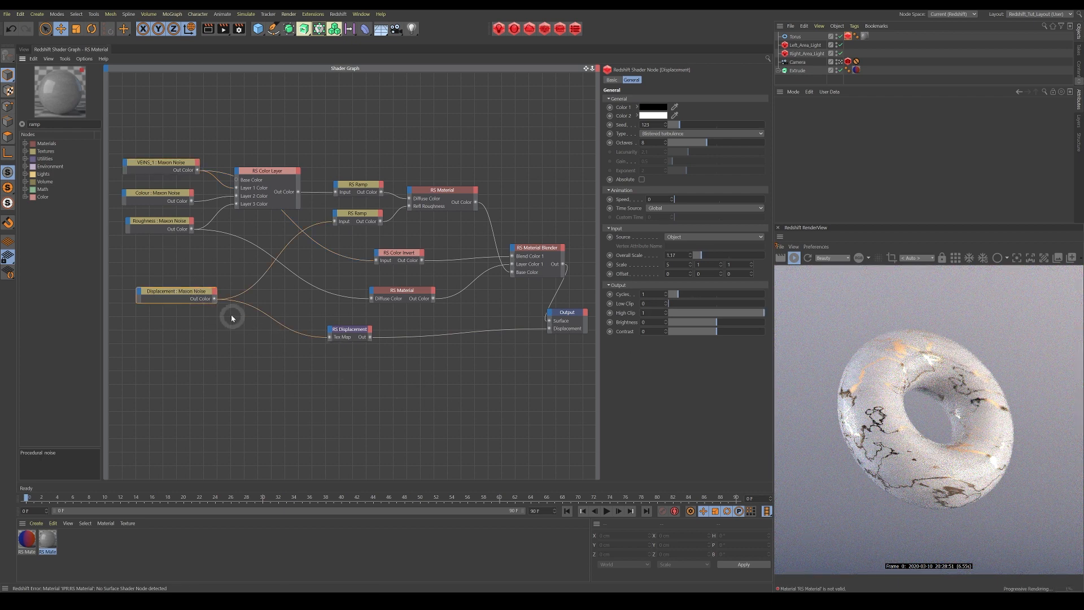
drag(215, 299, 550, 320)
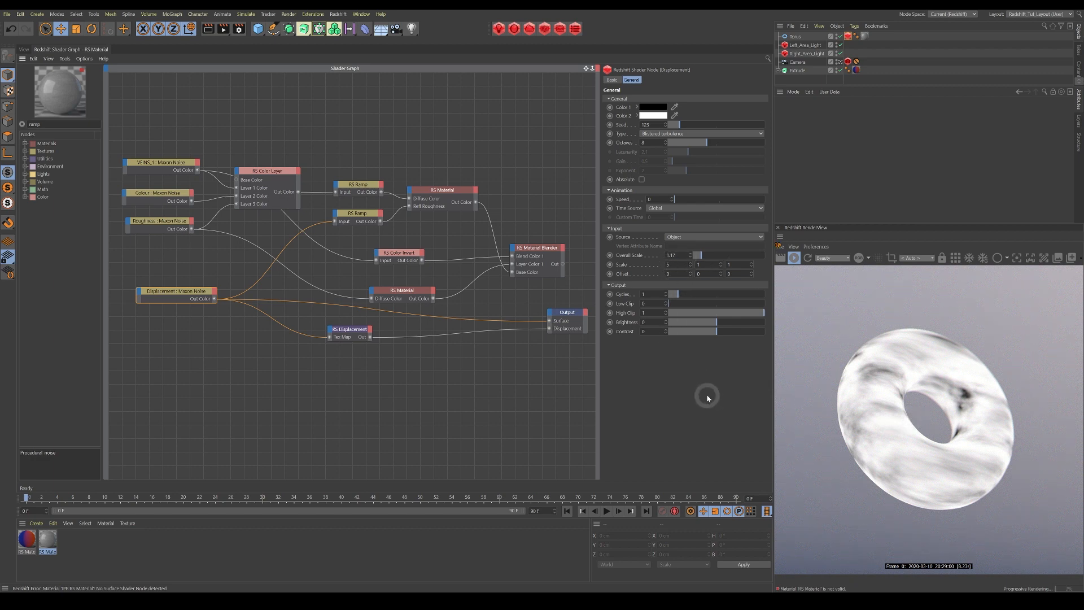
click(354, 330)
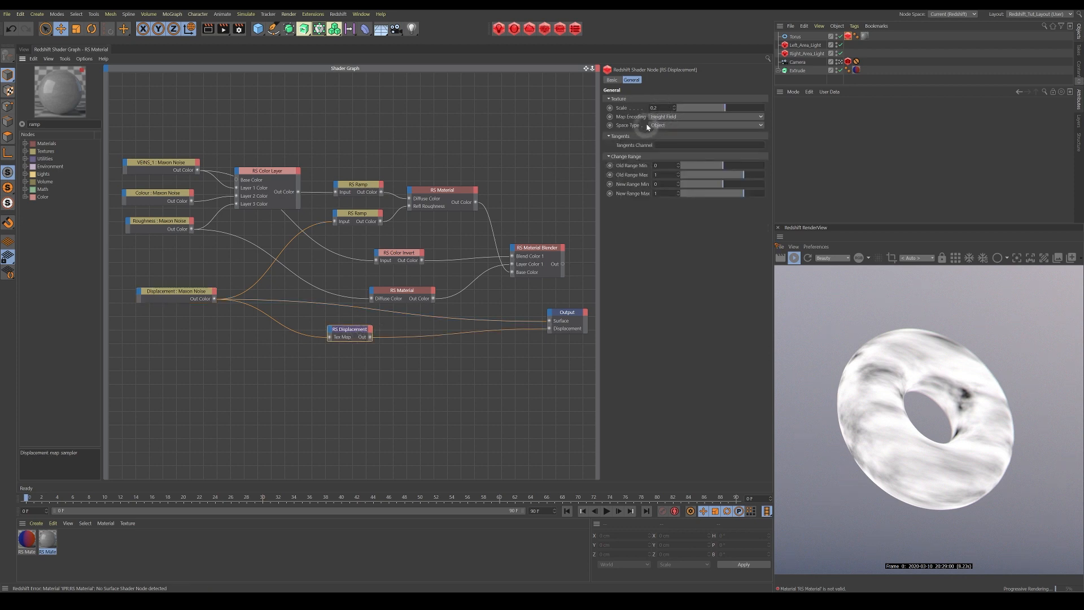
- Disconnect the Displacement noise from the Output's Surface and connect the RS Material Blender there instead
click(405, 315)
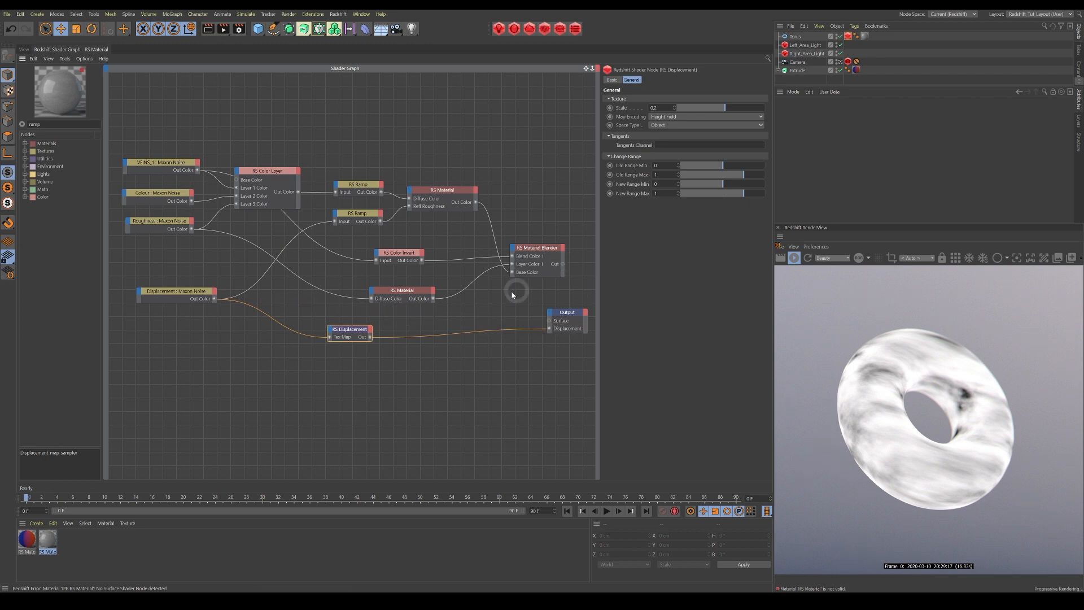
drag(551, 322, 551, 320)
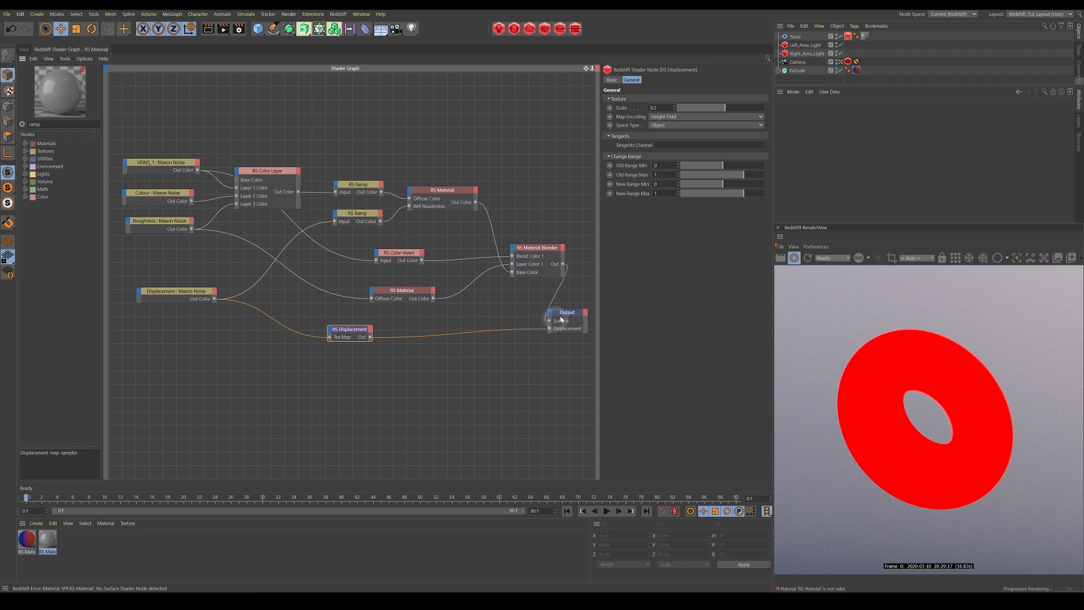
click(559, 316)
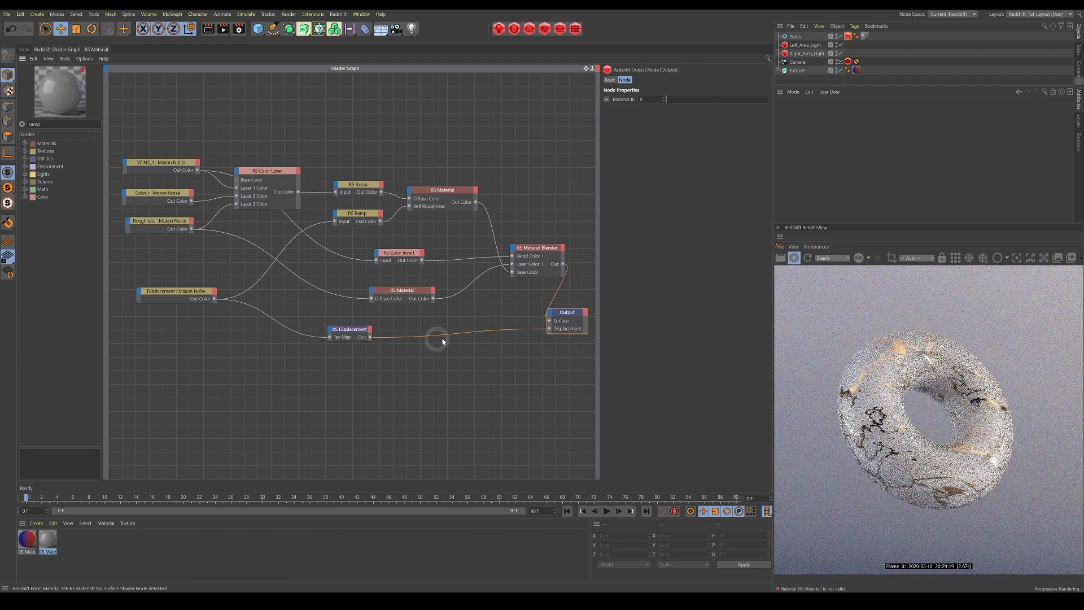
- Try a Scale of 1 on the RS Displacement node, and return it to 0.2
click(350, 331)
drag(666, 108, 636, 110)
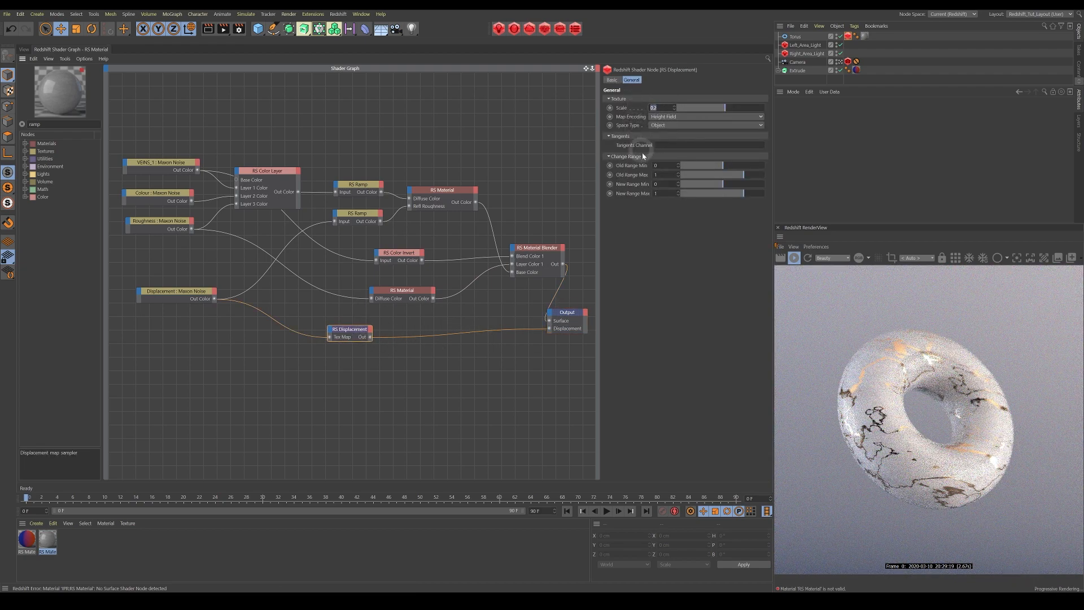
text(1)
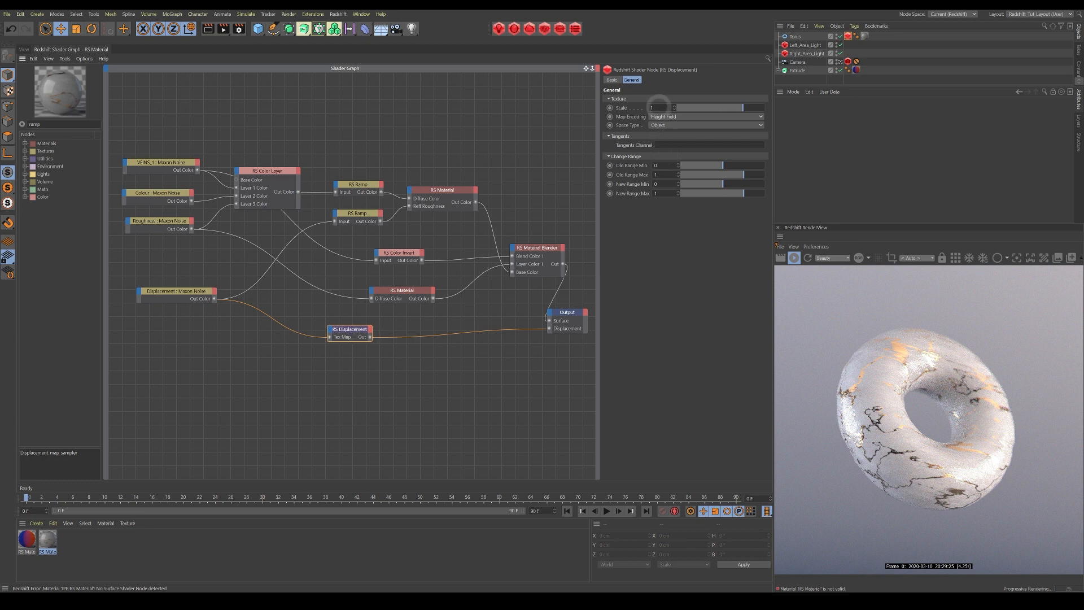
text(0.2)
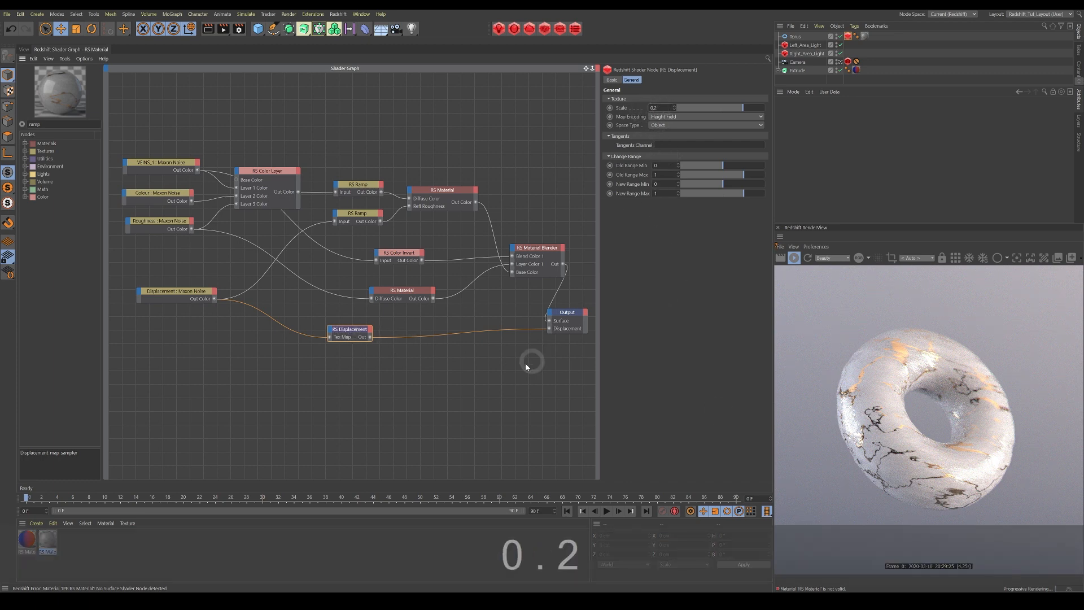
click(491, 405)
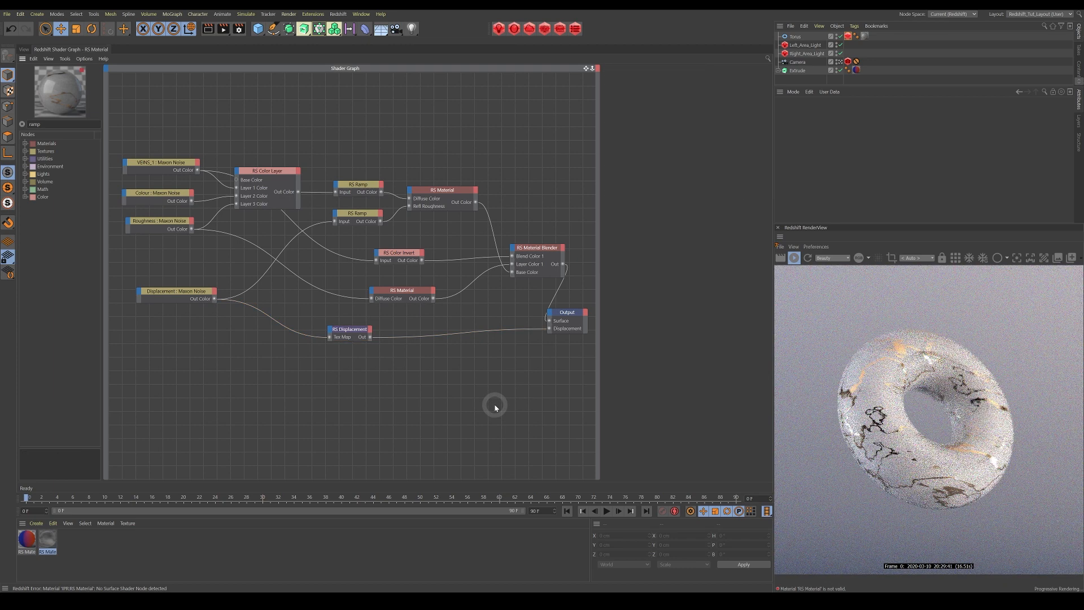
- Reposition the RS Displacement and upper RS Material nodes in the shader graph
click(357, 337)
drag(357, 337, 364, 332)
drag(460, 190, 457, 203)
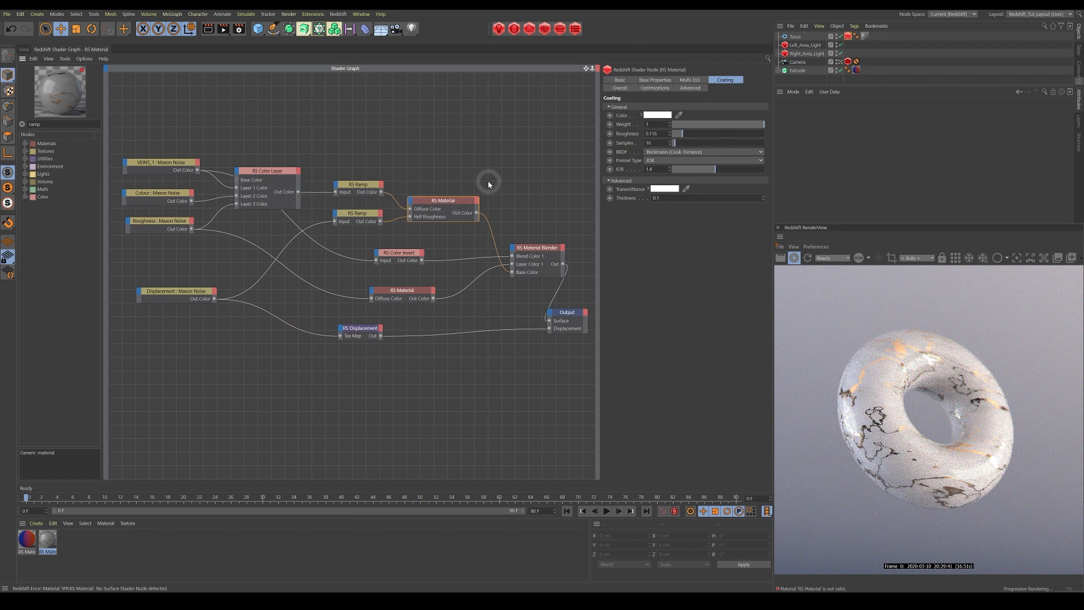
- Switch the Redshift RenderView to bucket rendering to render the finished marble torus
click(955, 258)
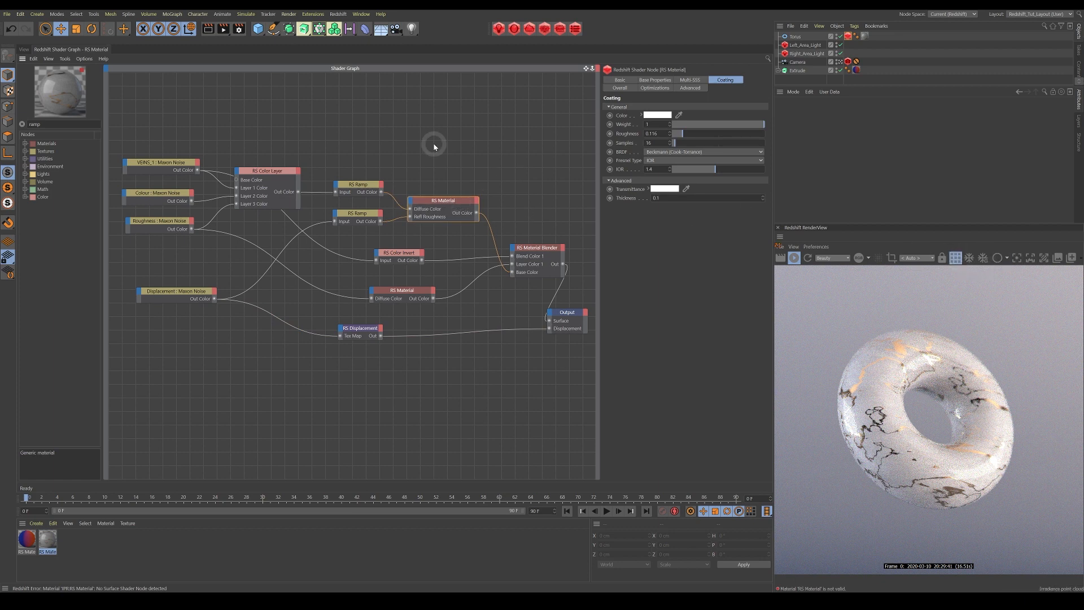